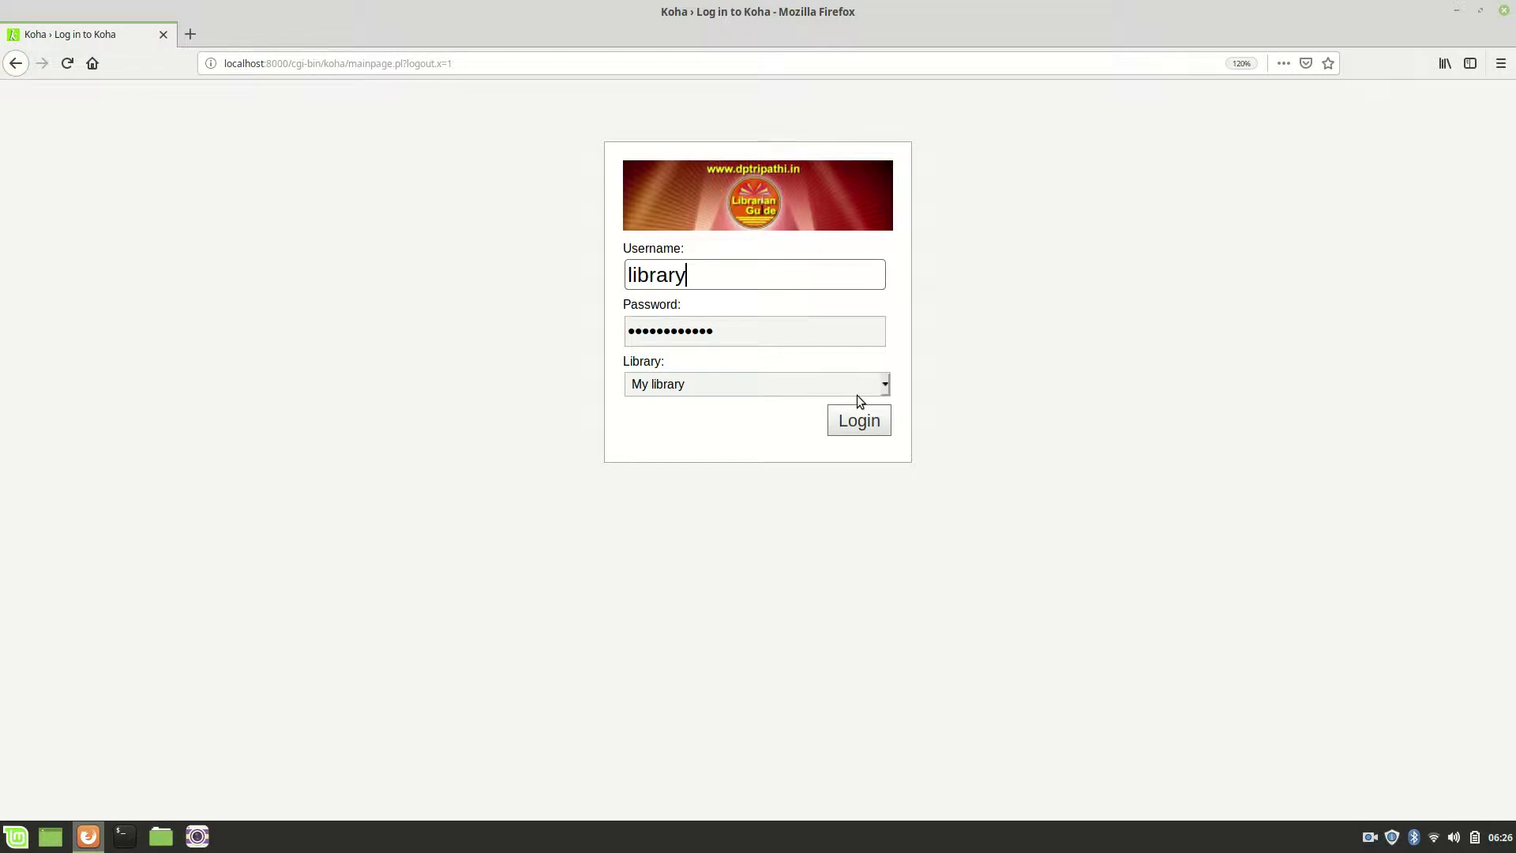
Log in to the staff client and start a new subscription in the Serials module
click(868, 427)
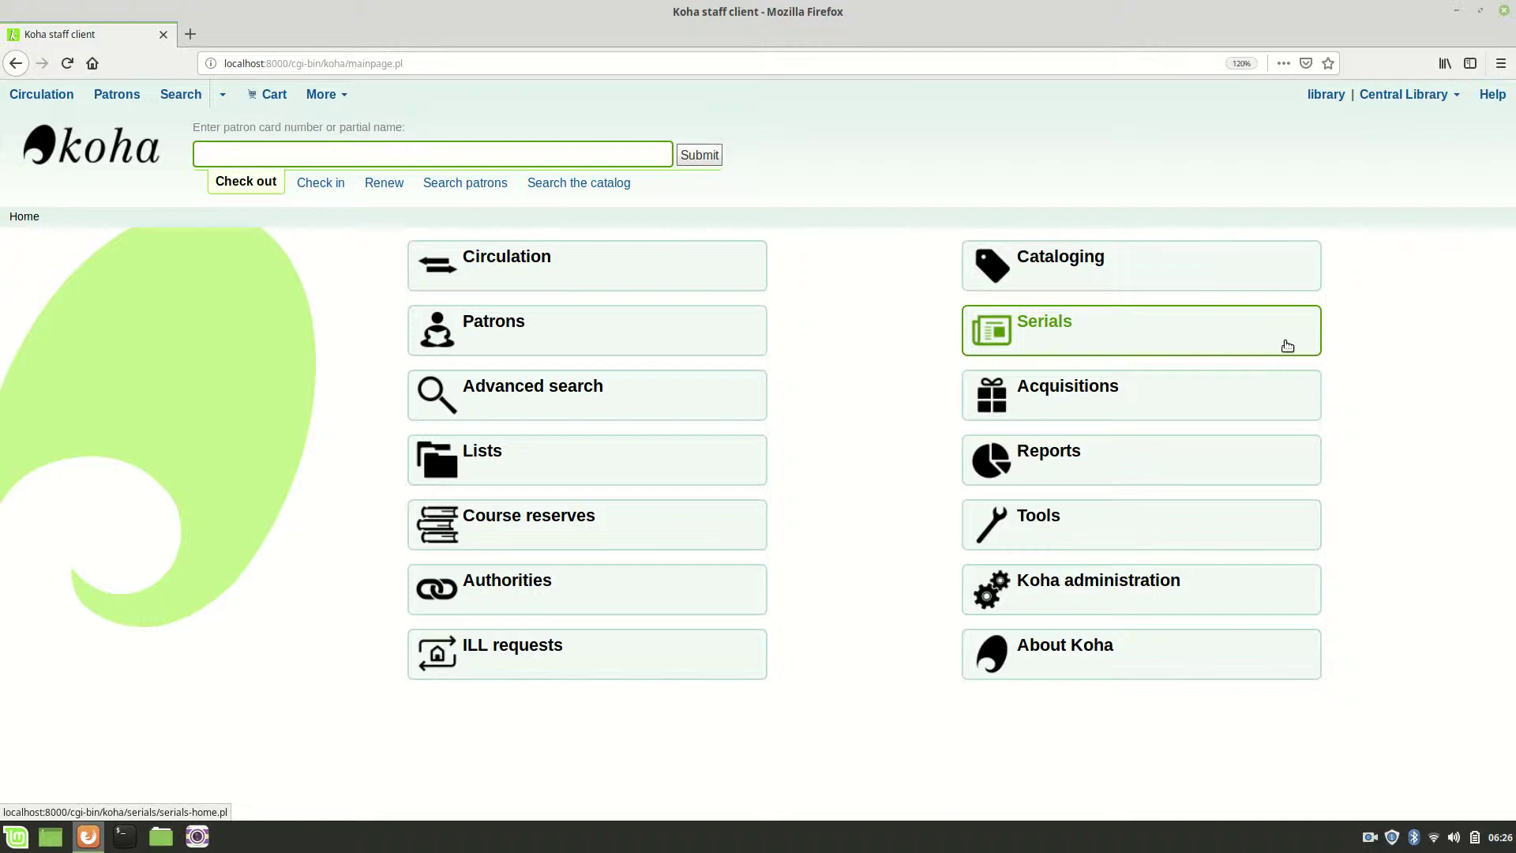
click(1232, 341)
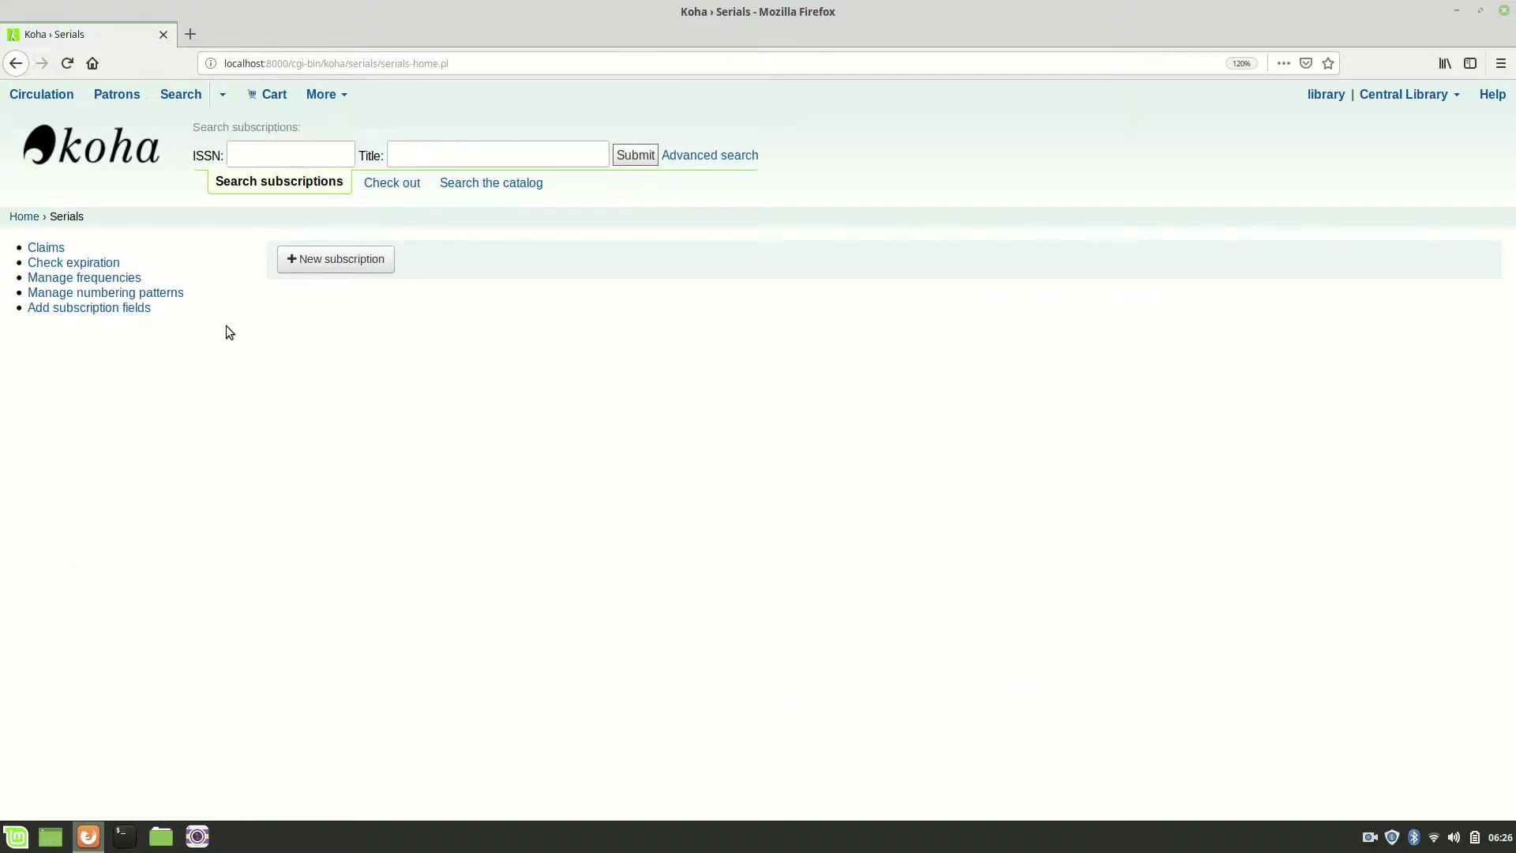
click(362, 261)
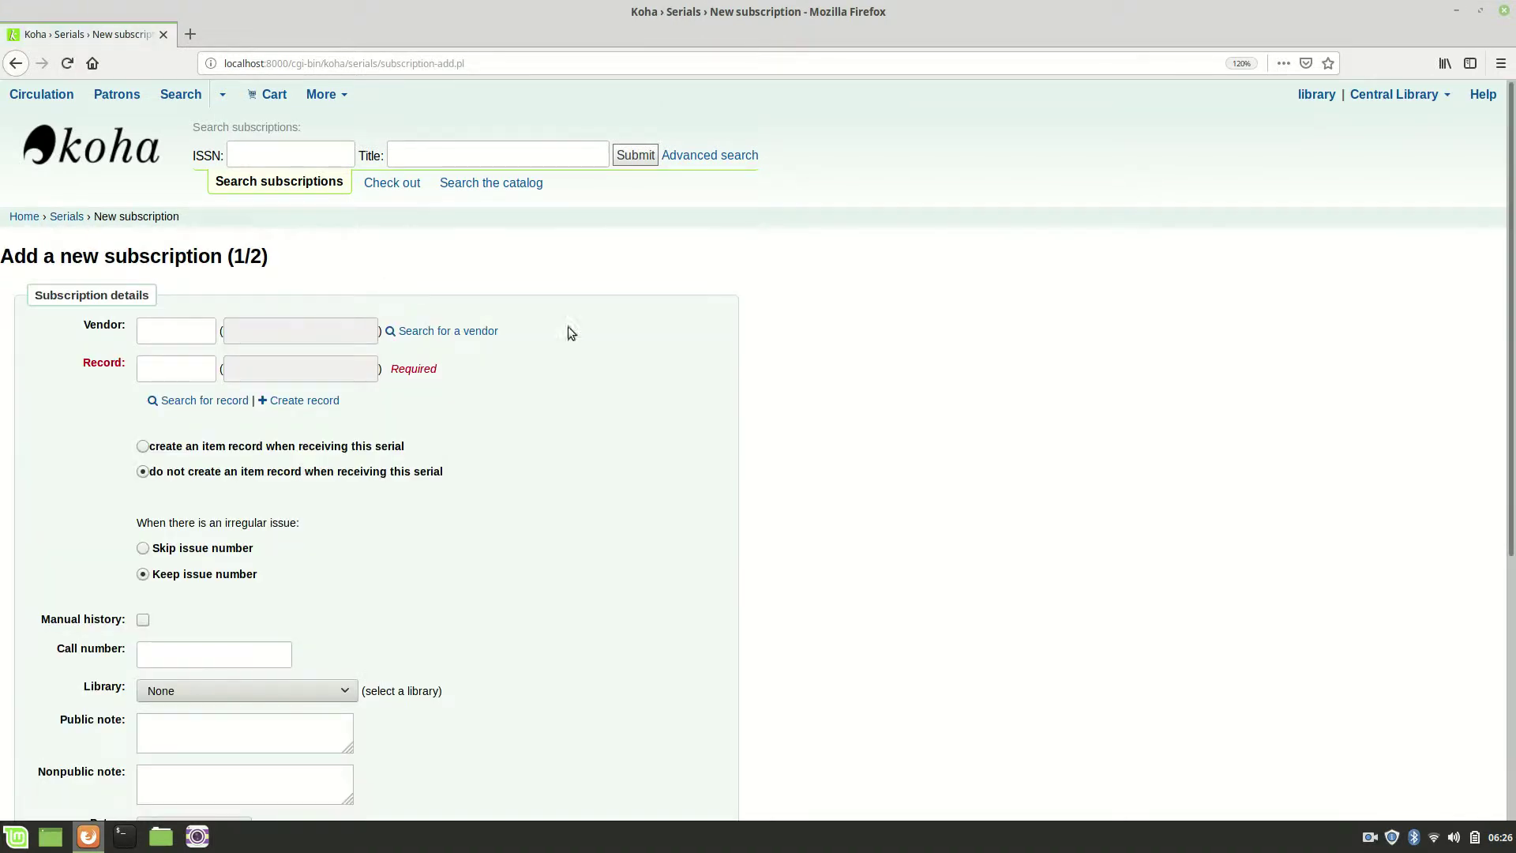
scroll(767, 277, down, 5)
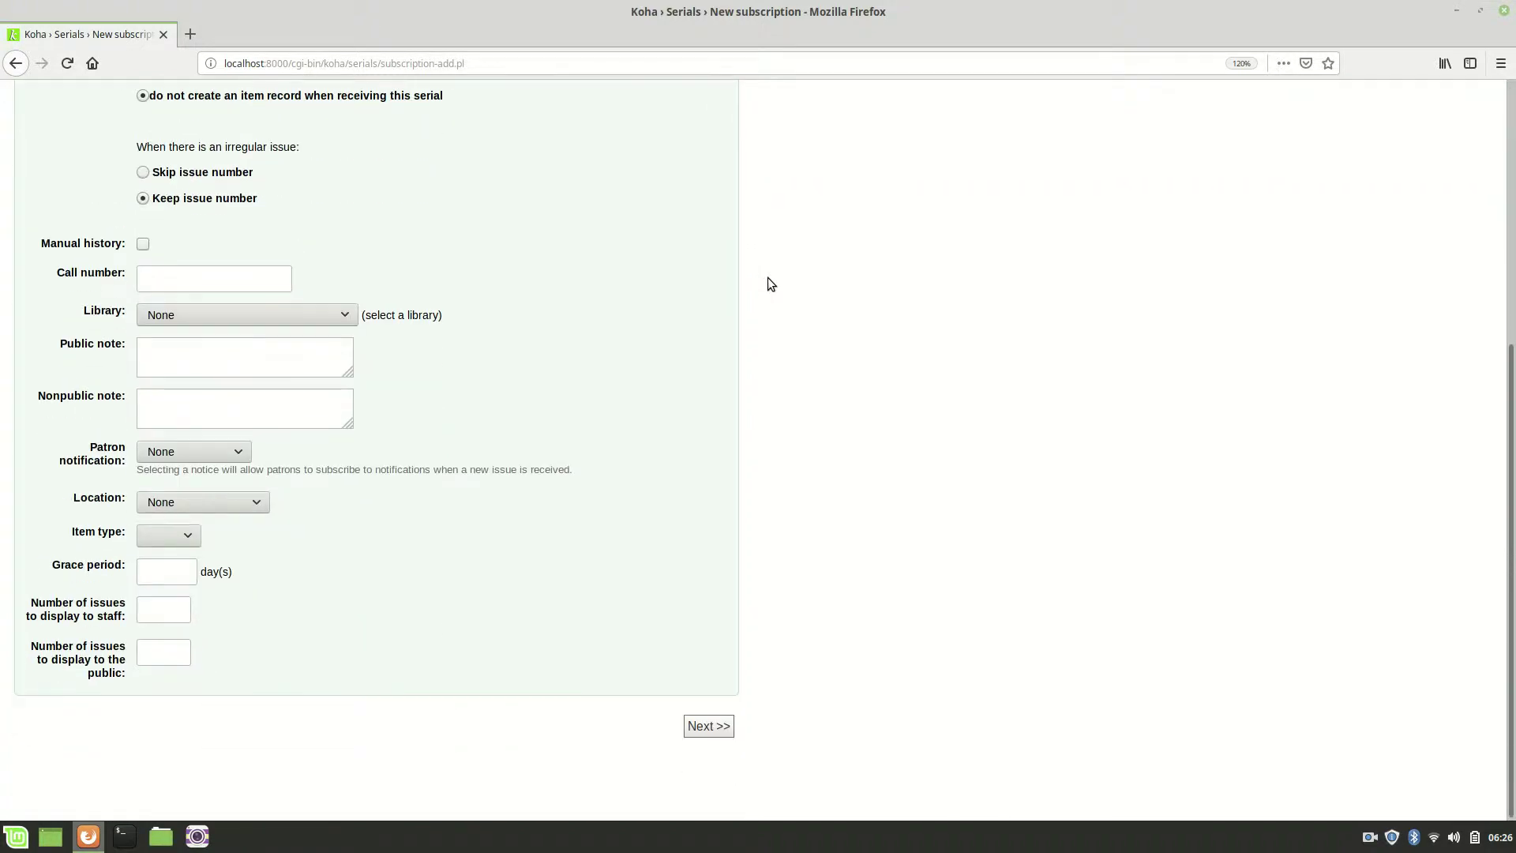
scroll(767, 277, up, 5)
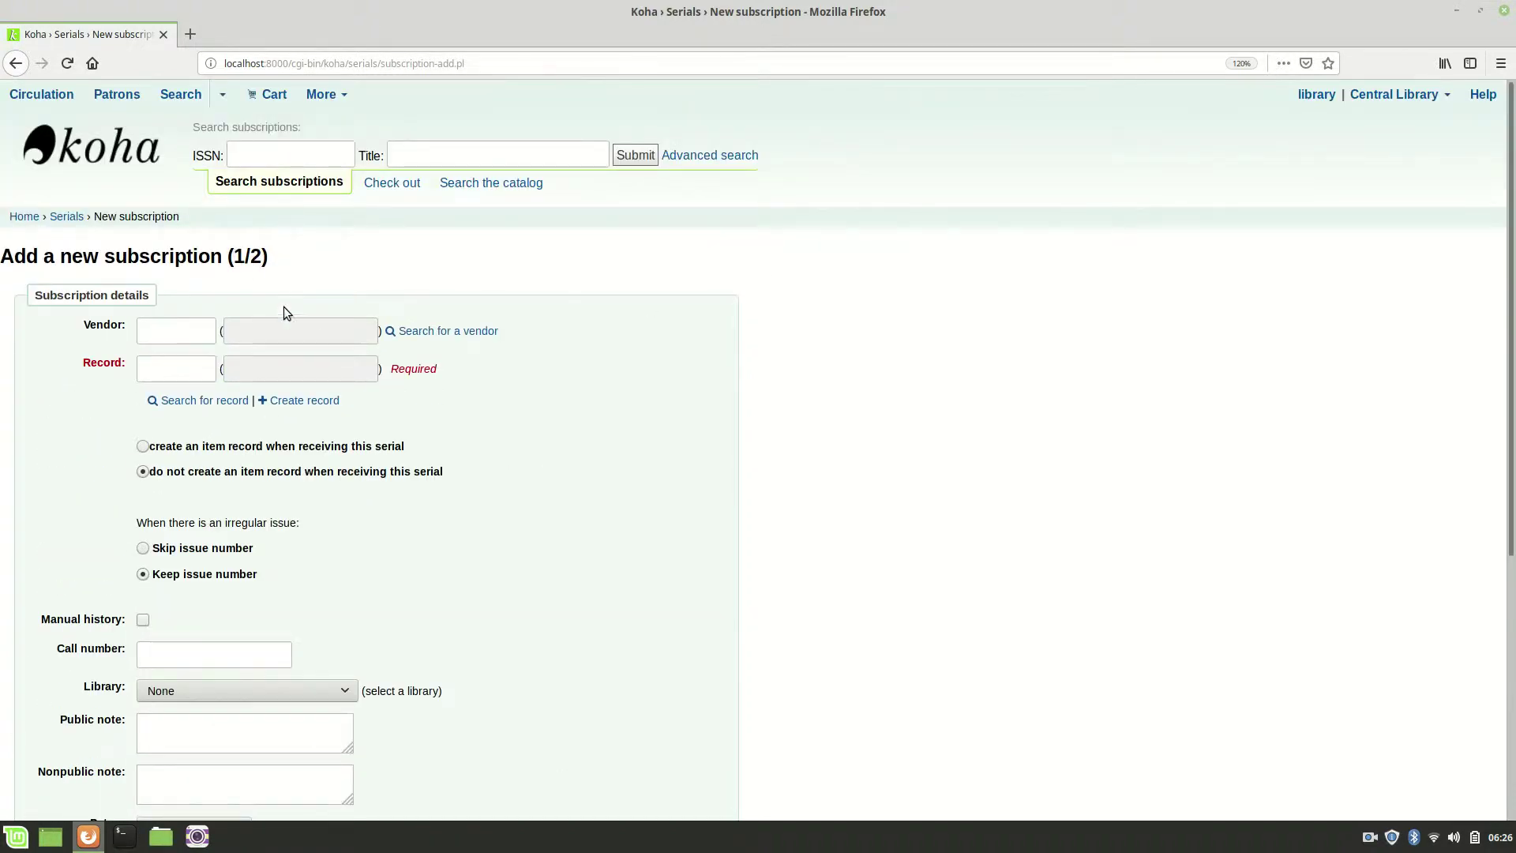
Search for the vendor "vikas" and choose Vikas Book as the subscription's vendor
click(151, 332)
click(161, 371)
click(161, 331)
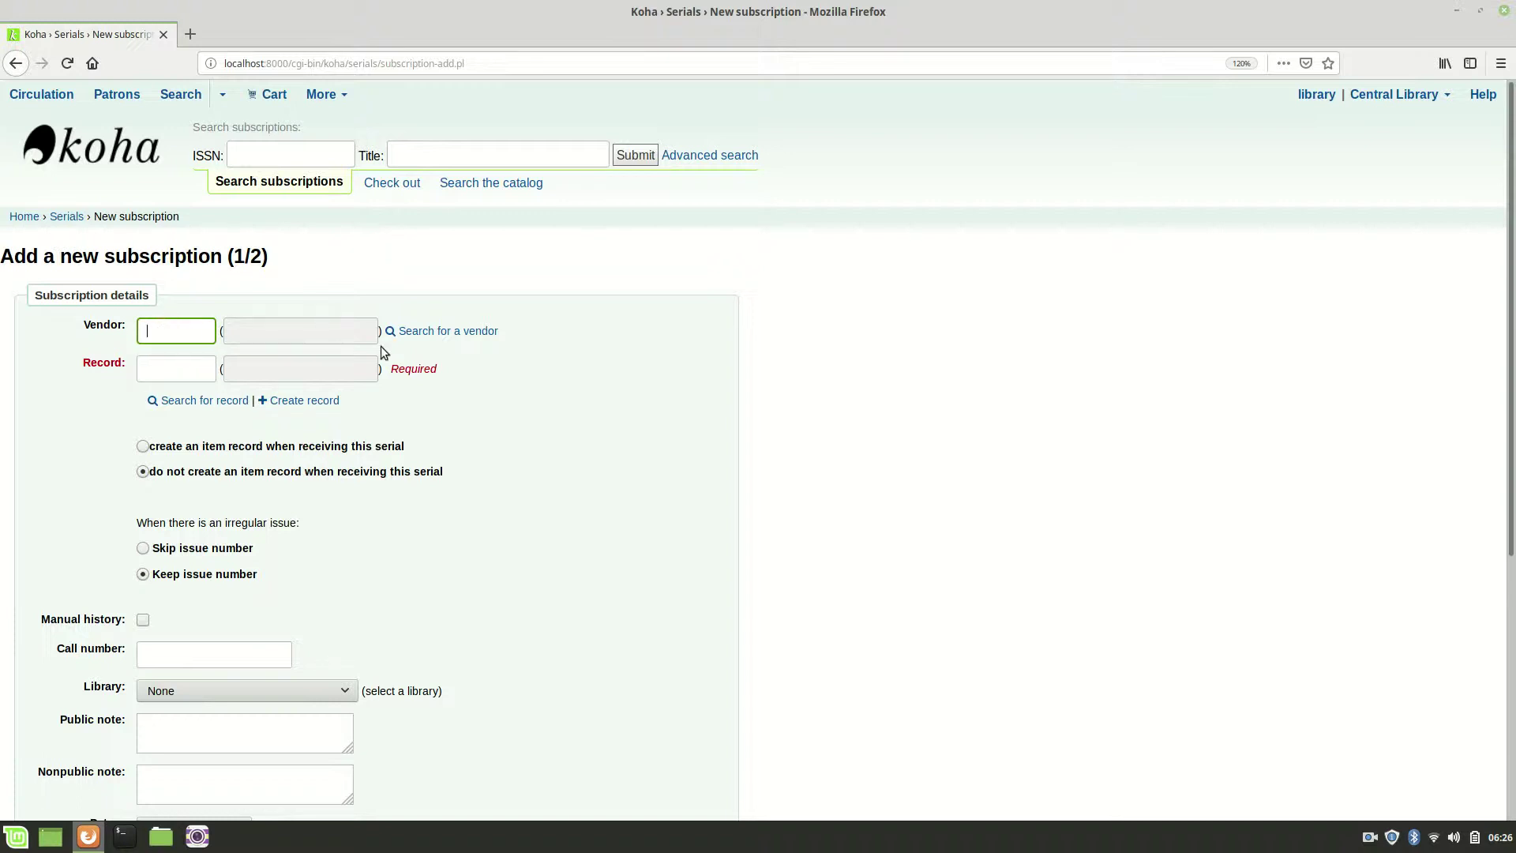
click(463, 333)
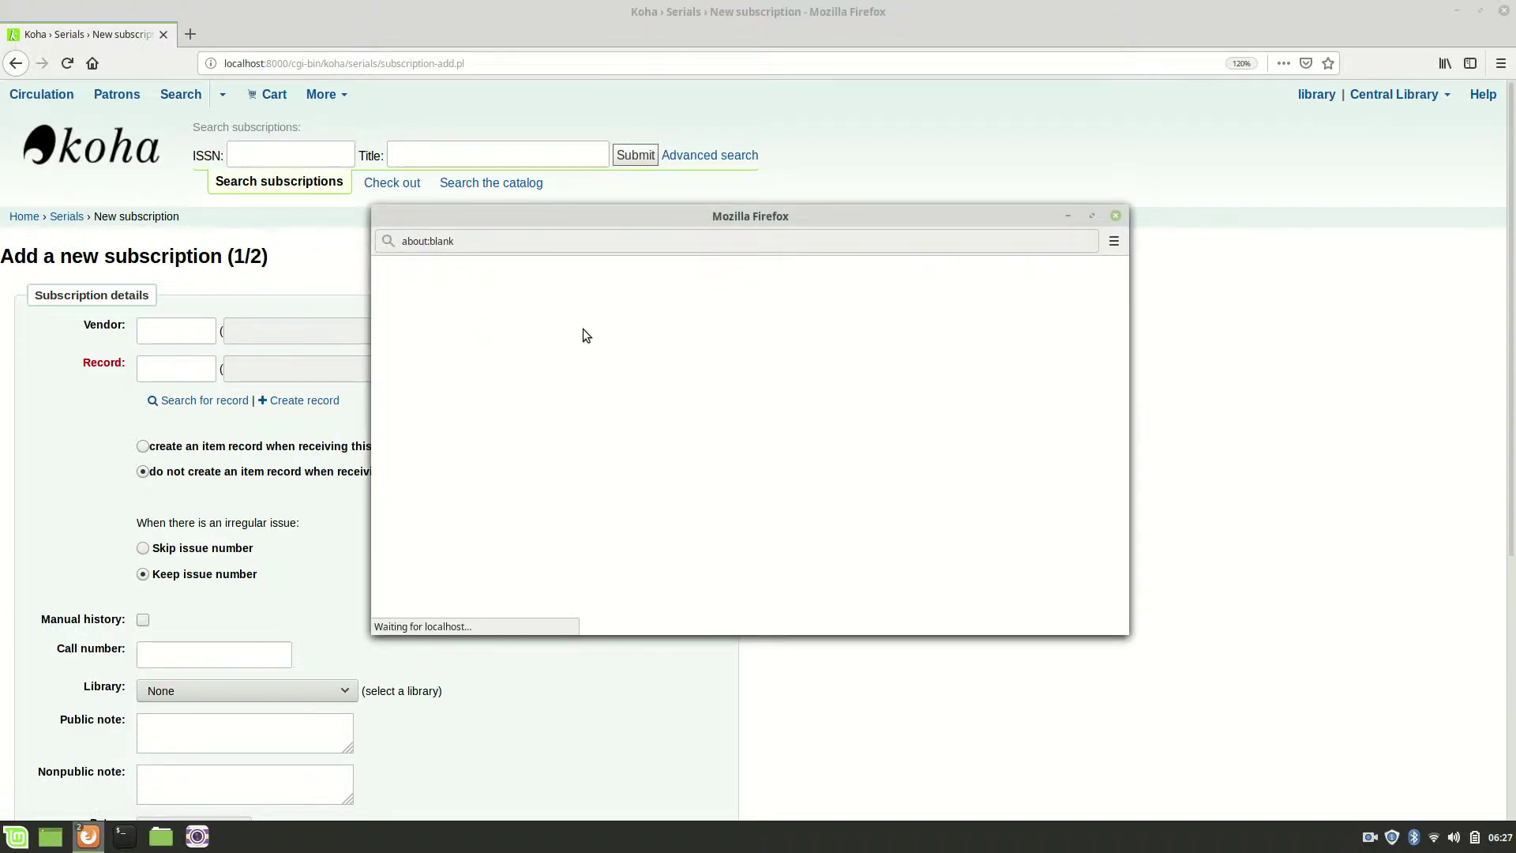
click(589, 302)
click(580, 325)
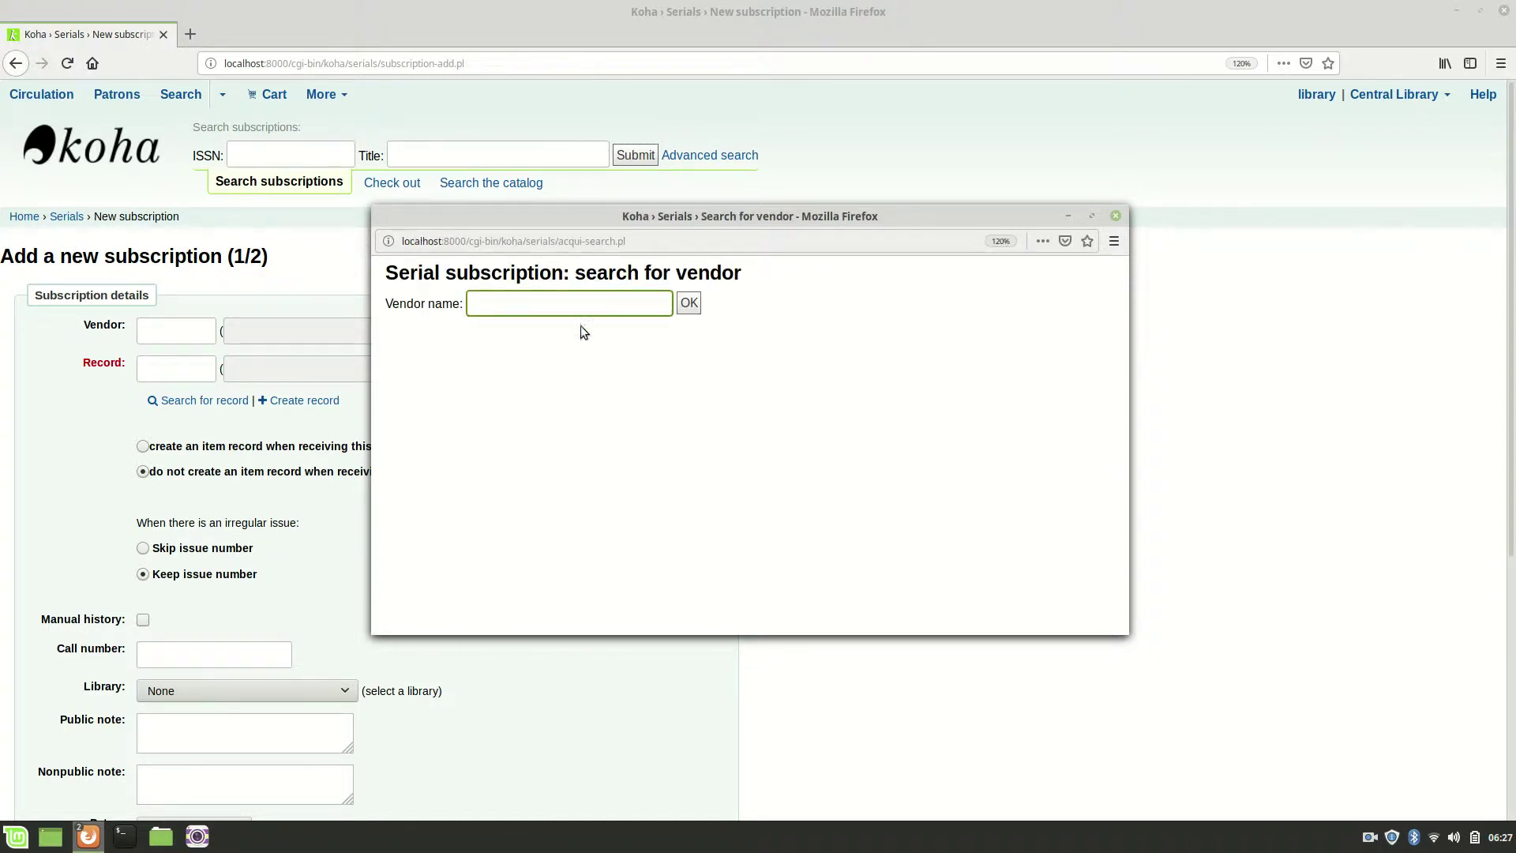
click(692, 310)
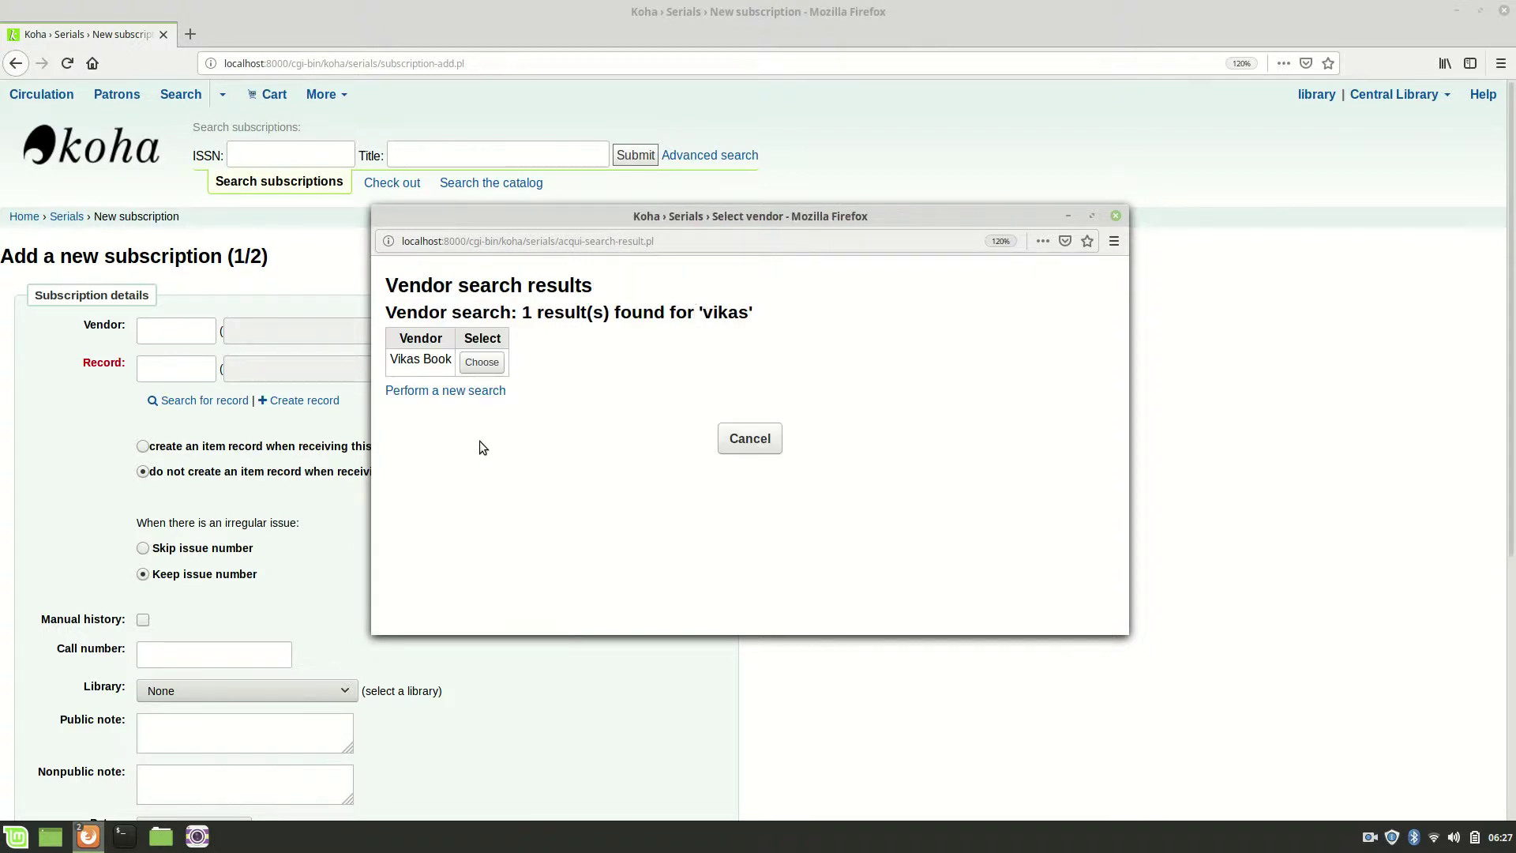
click(482, 364)
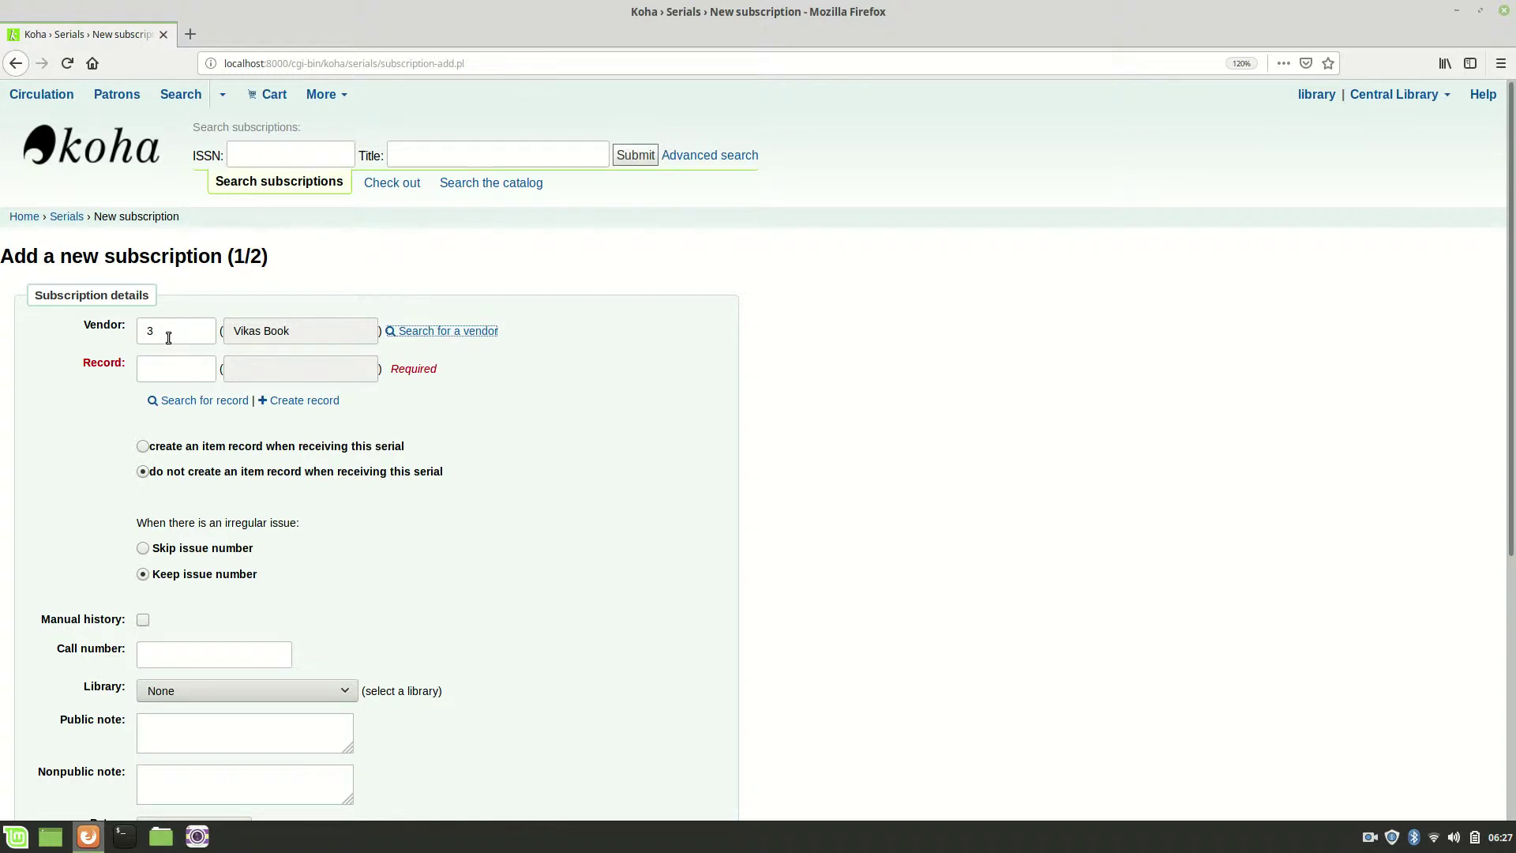
click(168, 335)
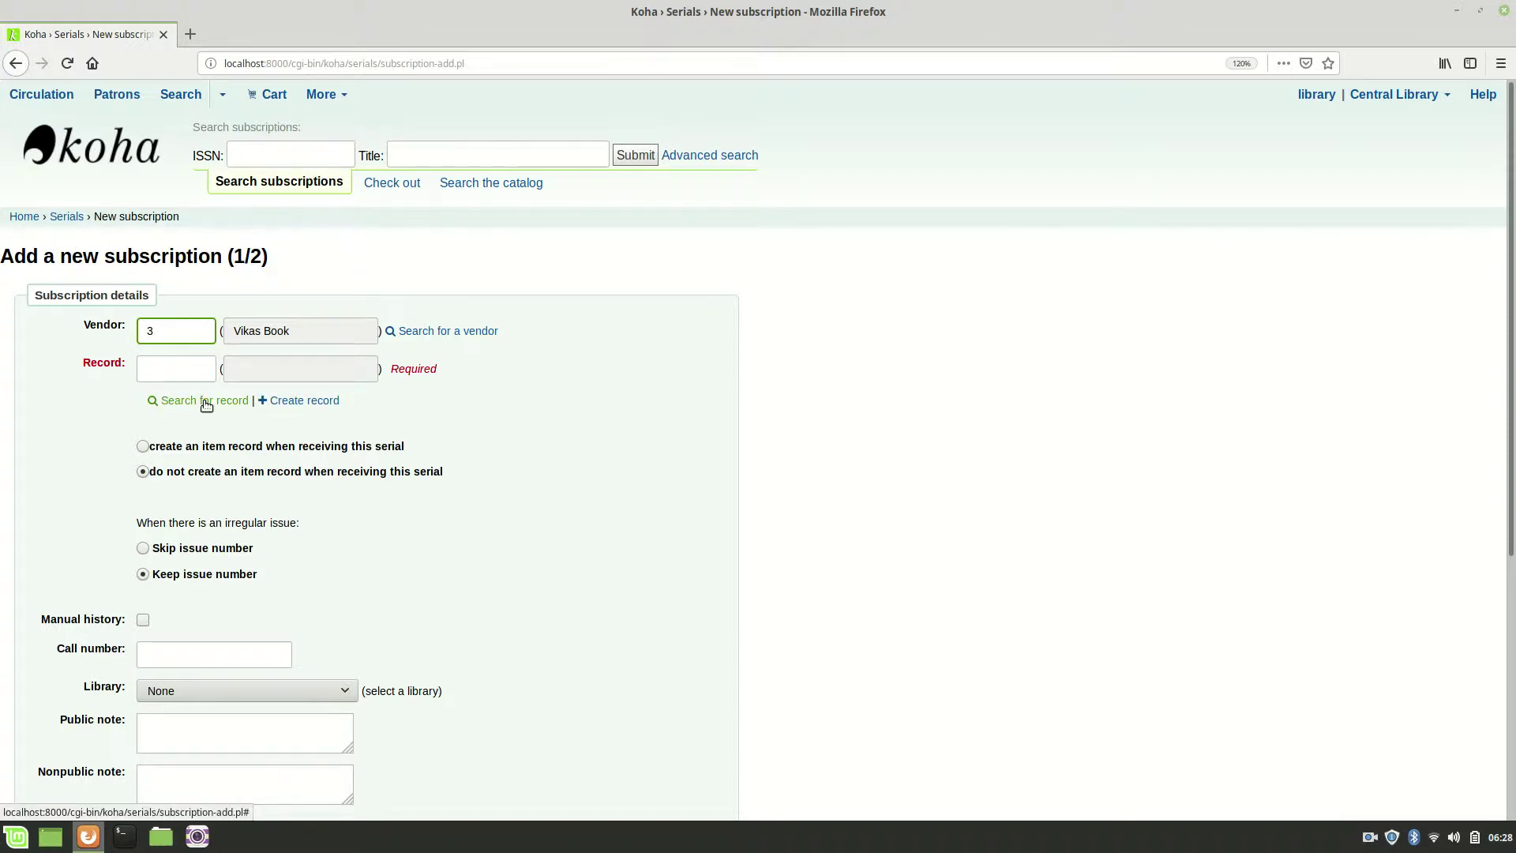
Open a new MARC record for the subscription and look over its control and number fields
click(310, 402)
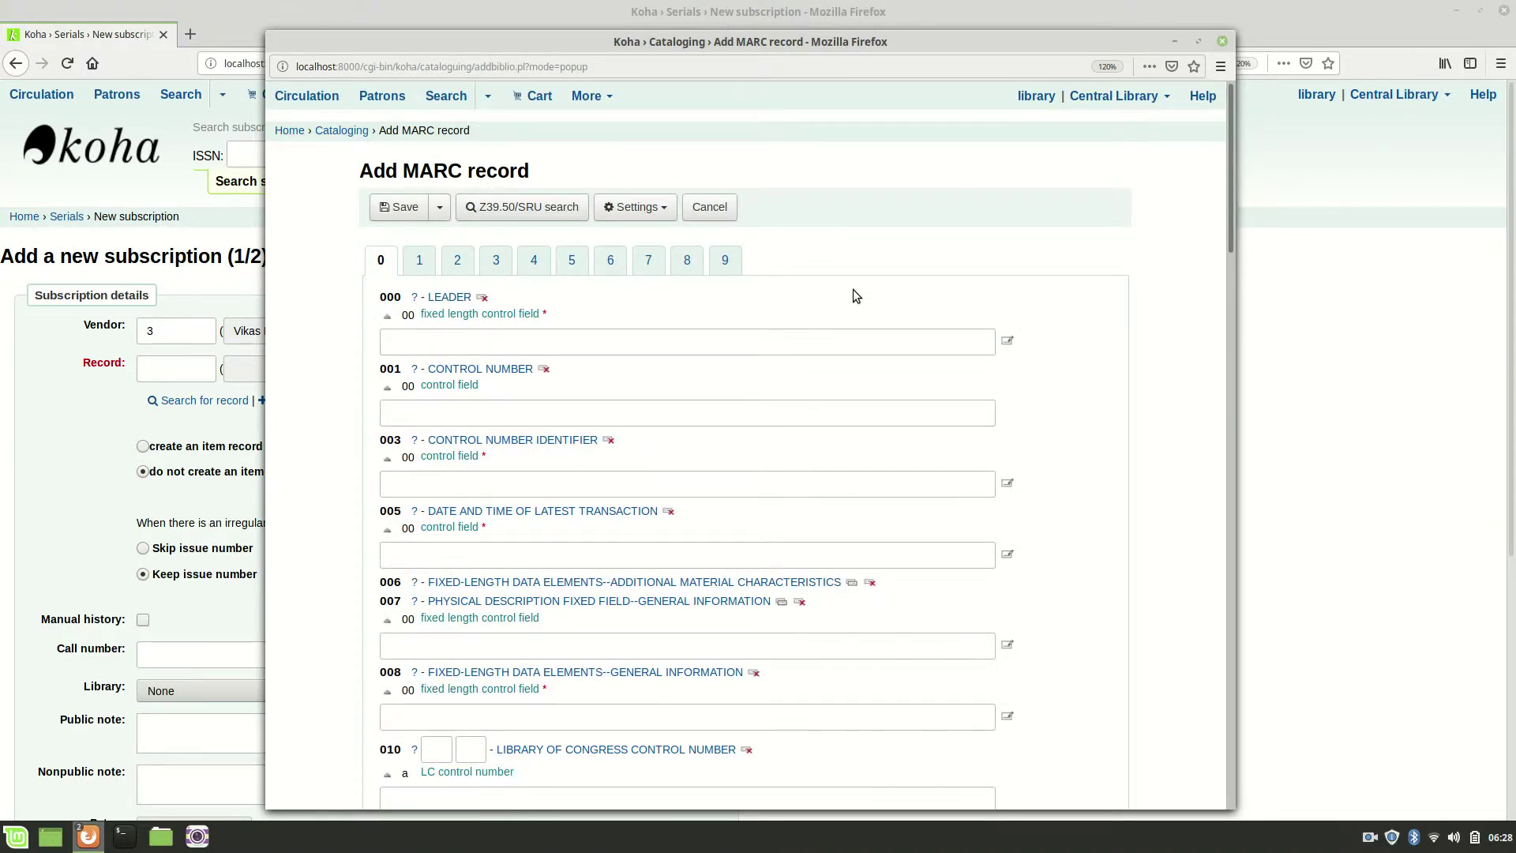
scroll(853, 289, down, 10)
scroll(854, 290, down, 10)
scroll(854, 290, up, 7)
scroll(855, 291, up, 10)
Fill the leader, control number identifier, latest transaction date and 008 general information fields with their default values
click(607, 347)
click(616, 413)
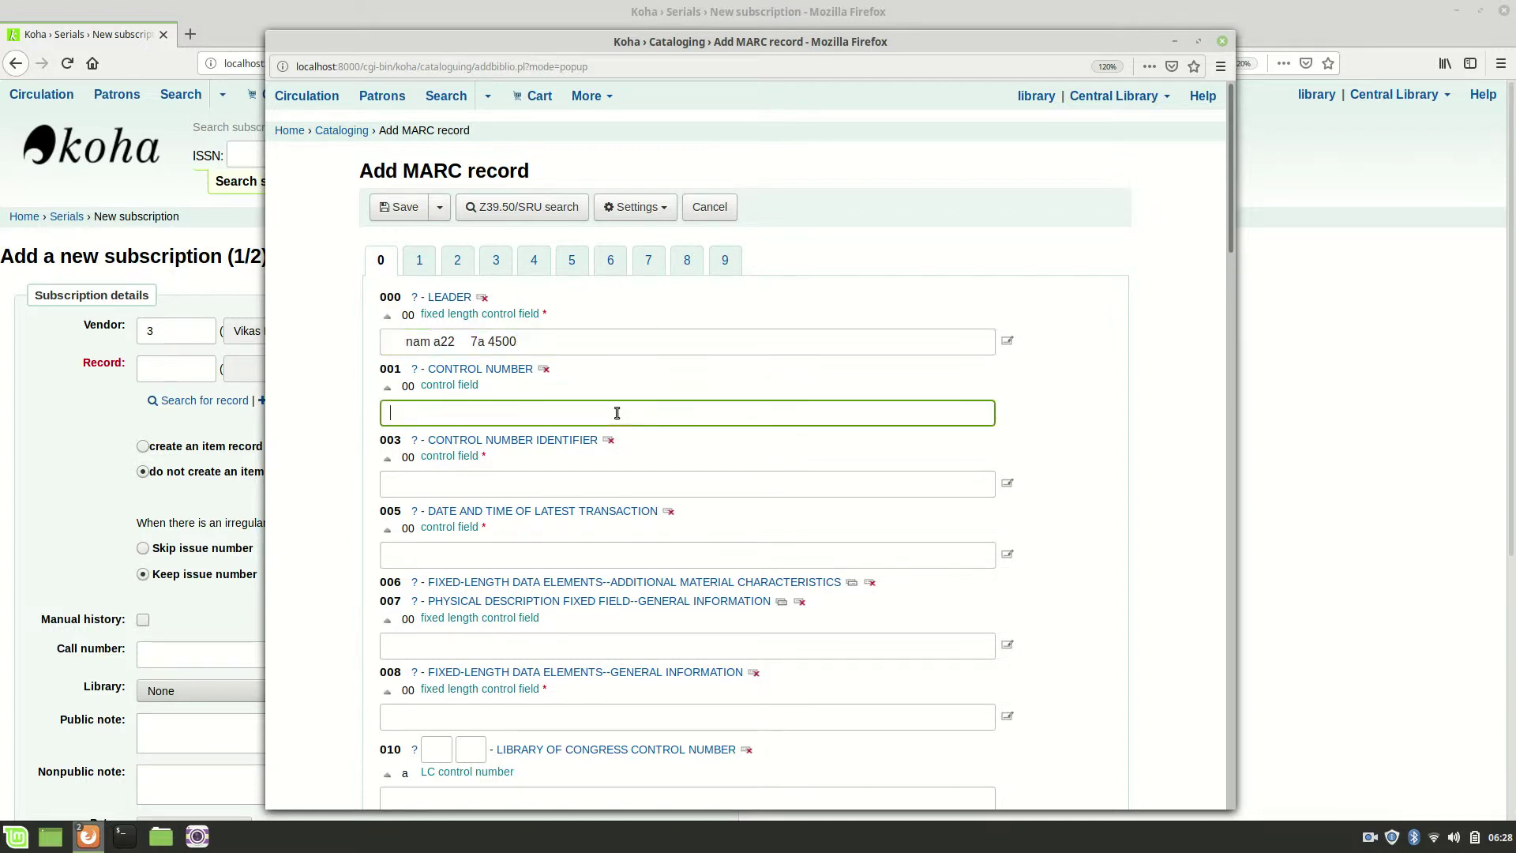
click(630, 479)
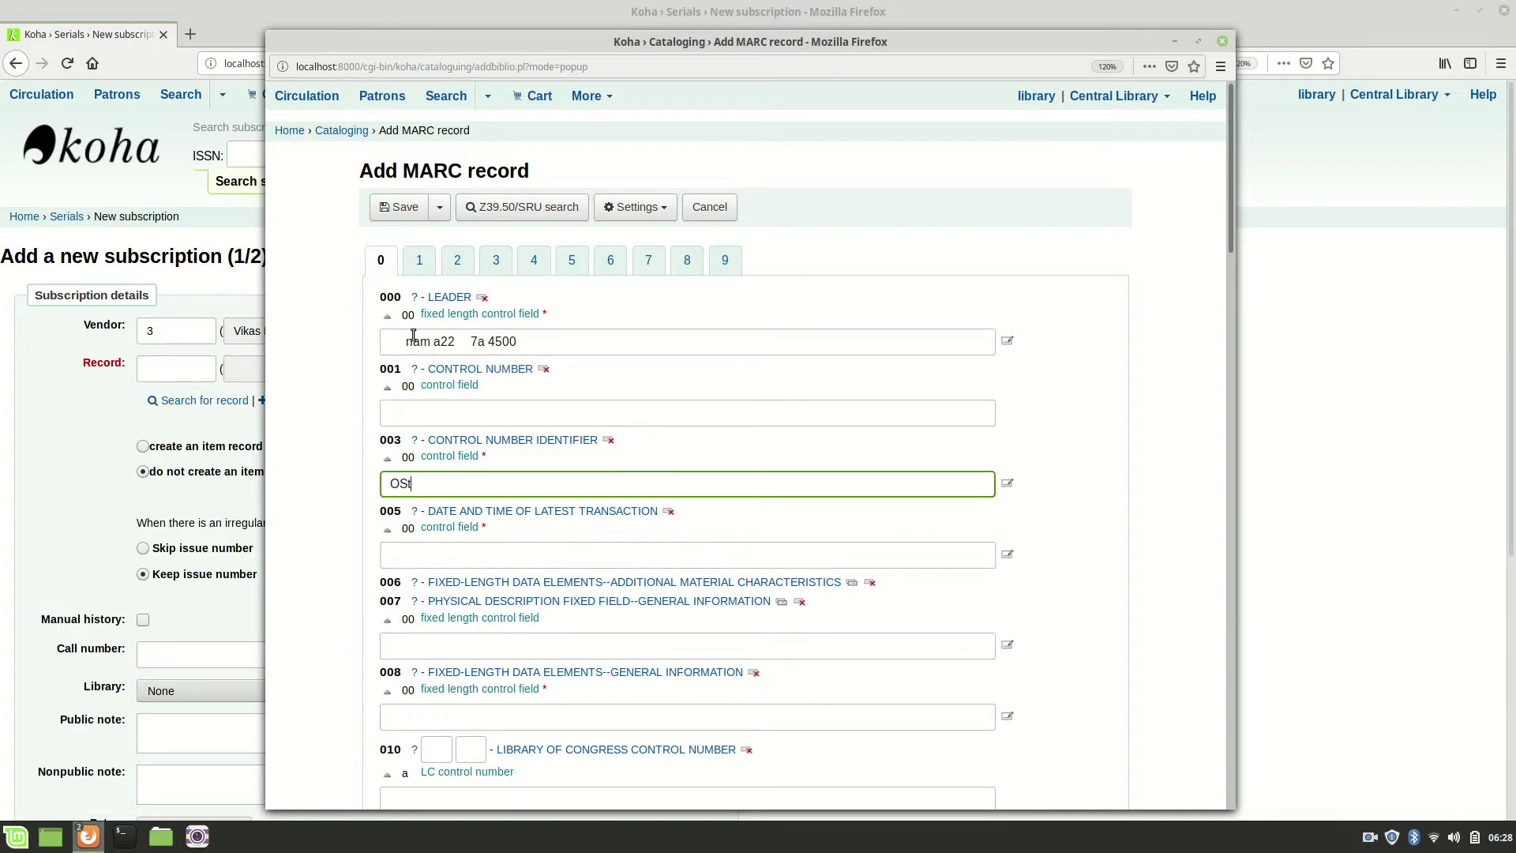
click(639, 551)
scroll(639, 544, down, 3)
click(637, 533)
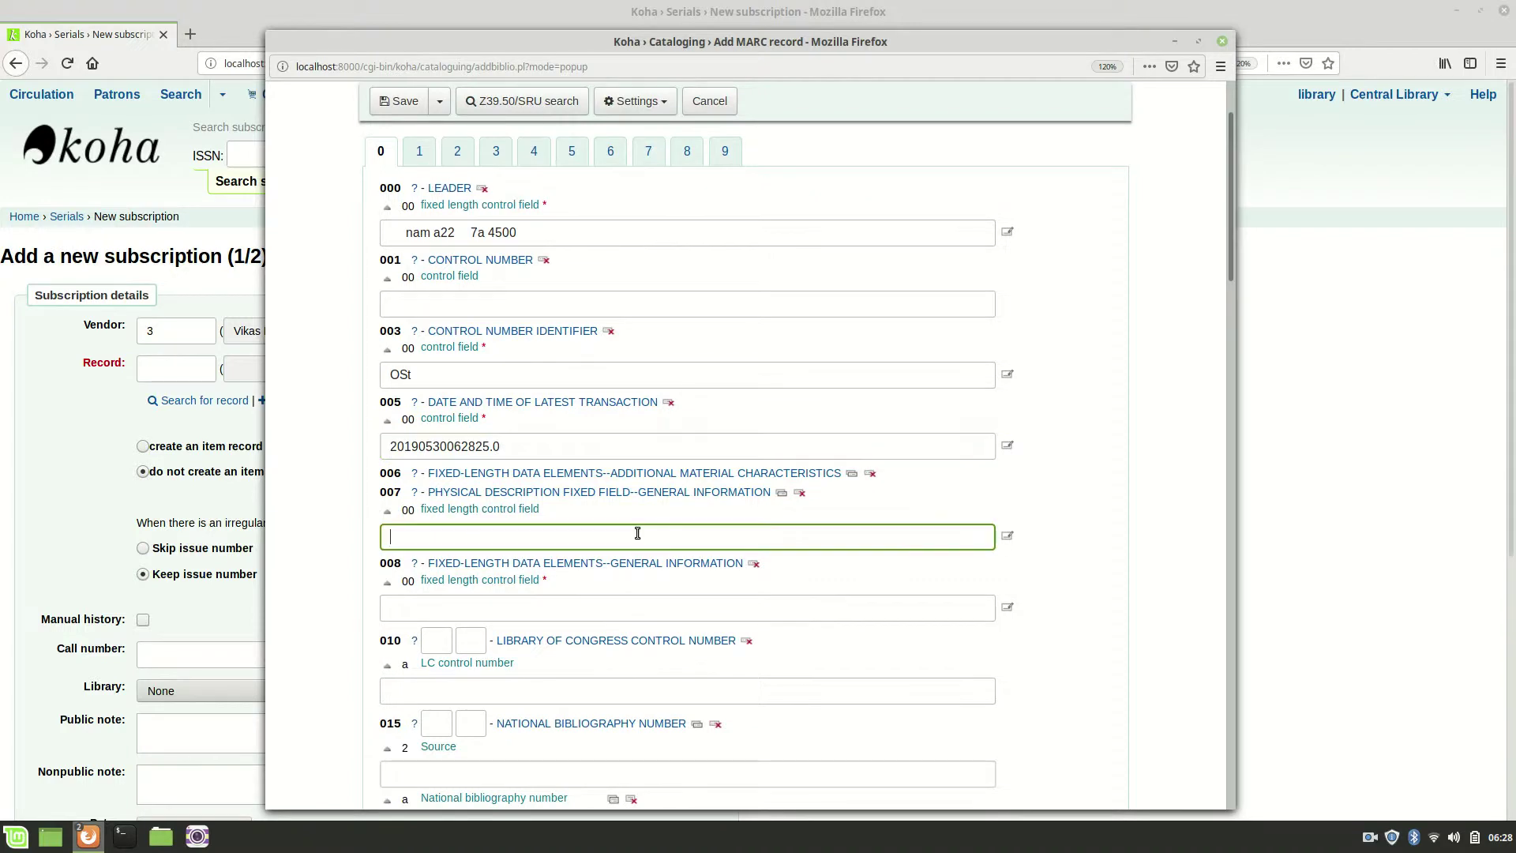
click(637, 597)
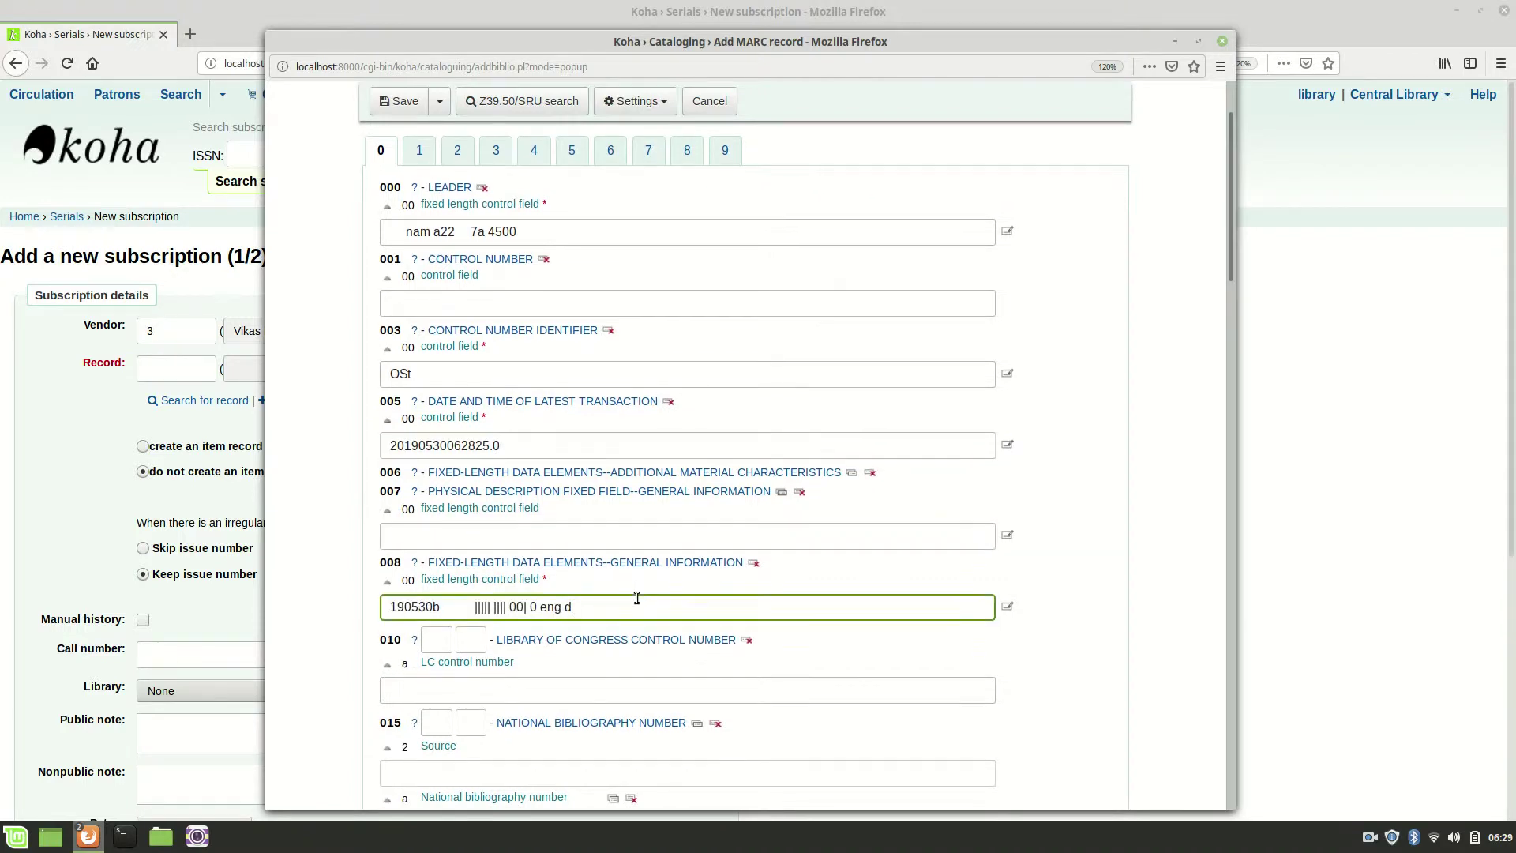
scroll(637, 593, down, 3)
click(627, 583)
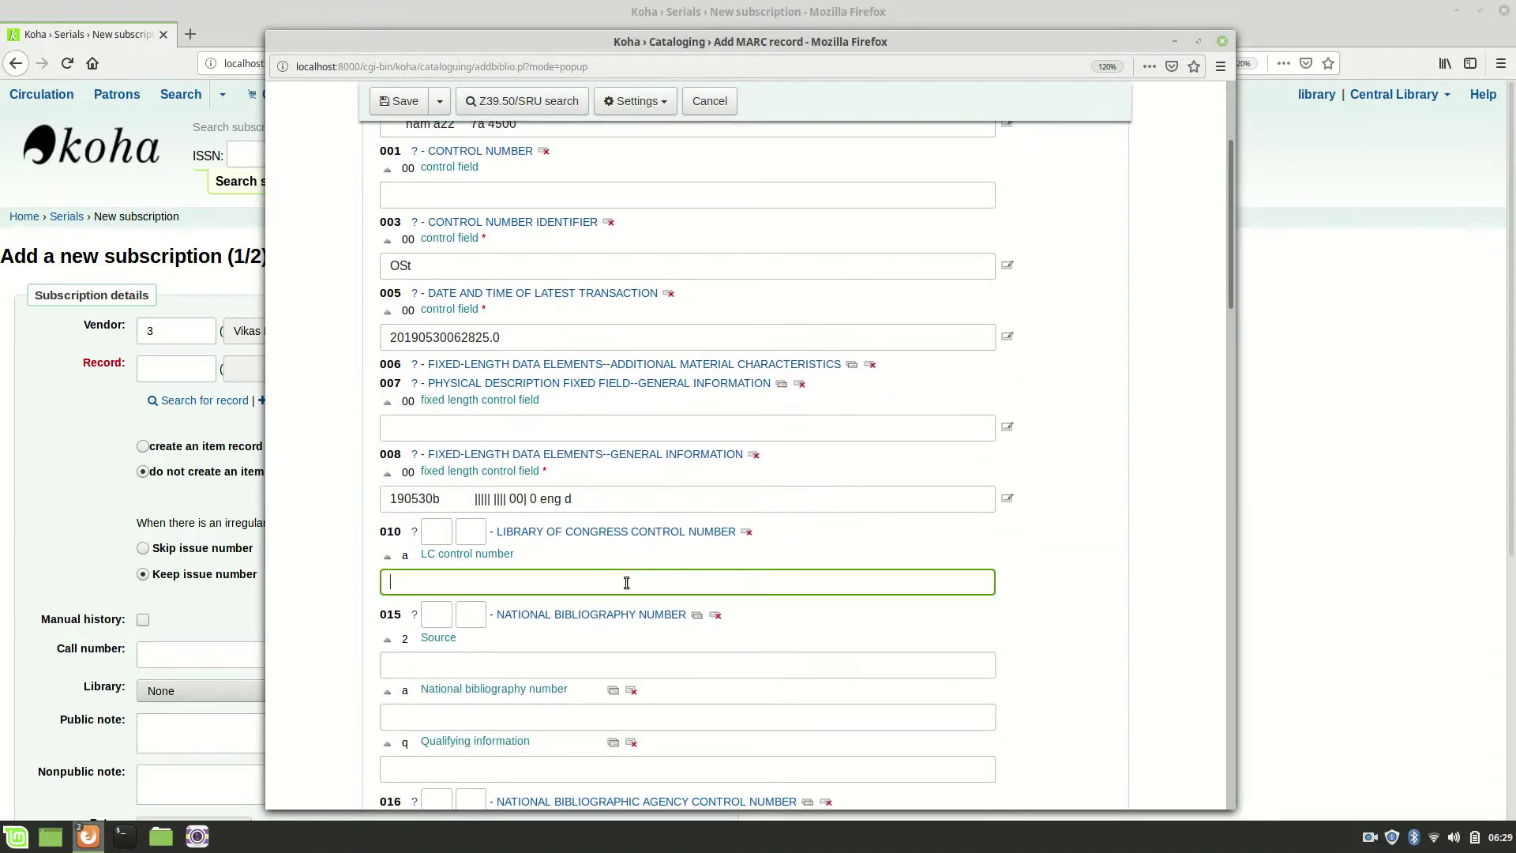
Enter "Vikas" as the transcribing agency in field 040 of the MARC record
scroll(627, 582, up, 5)
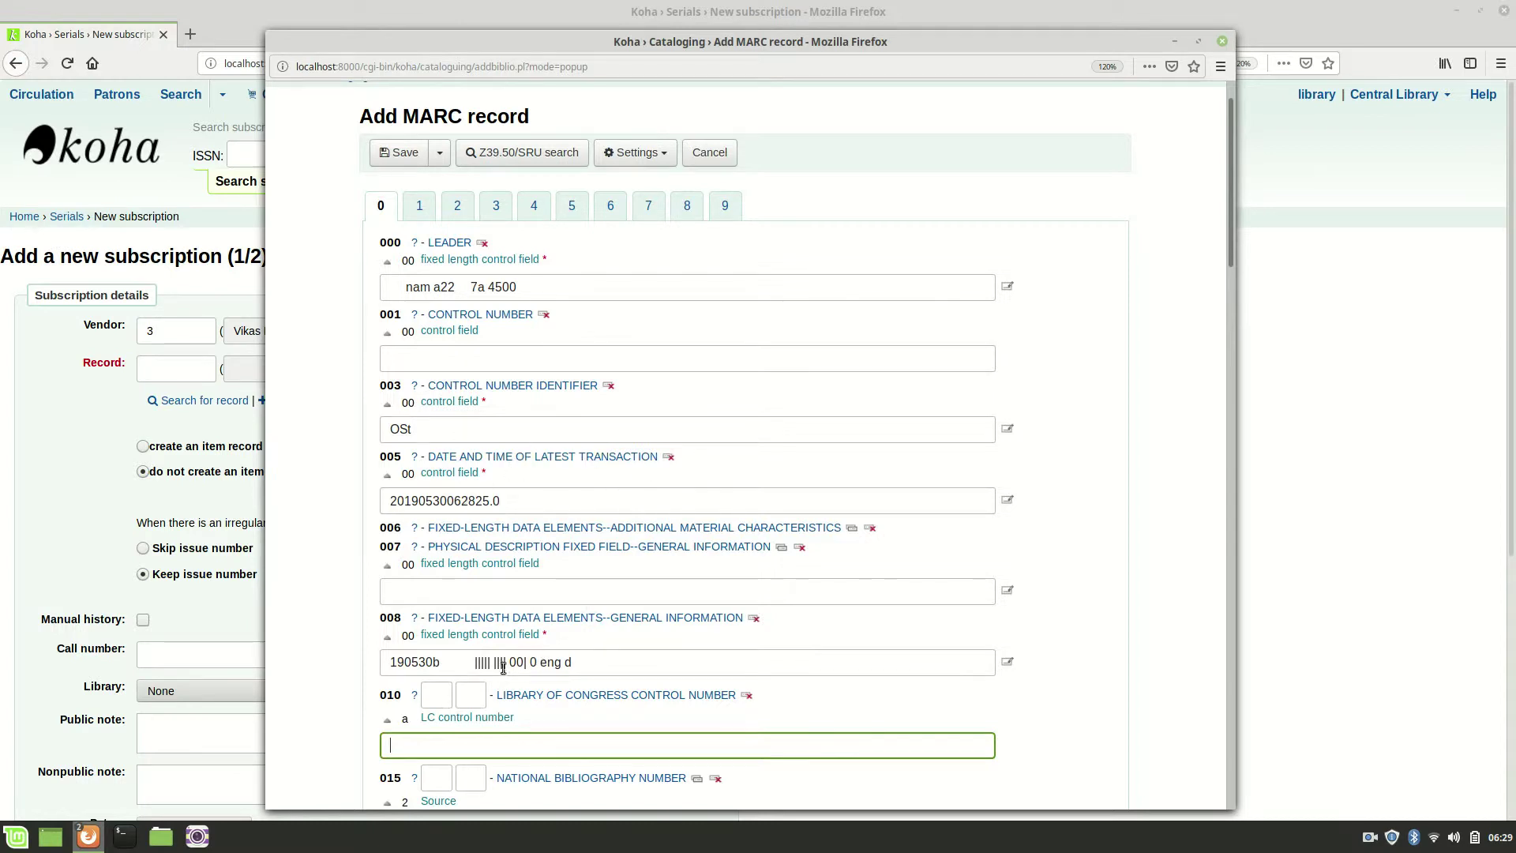
scroll(699, 630, down, 10)
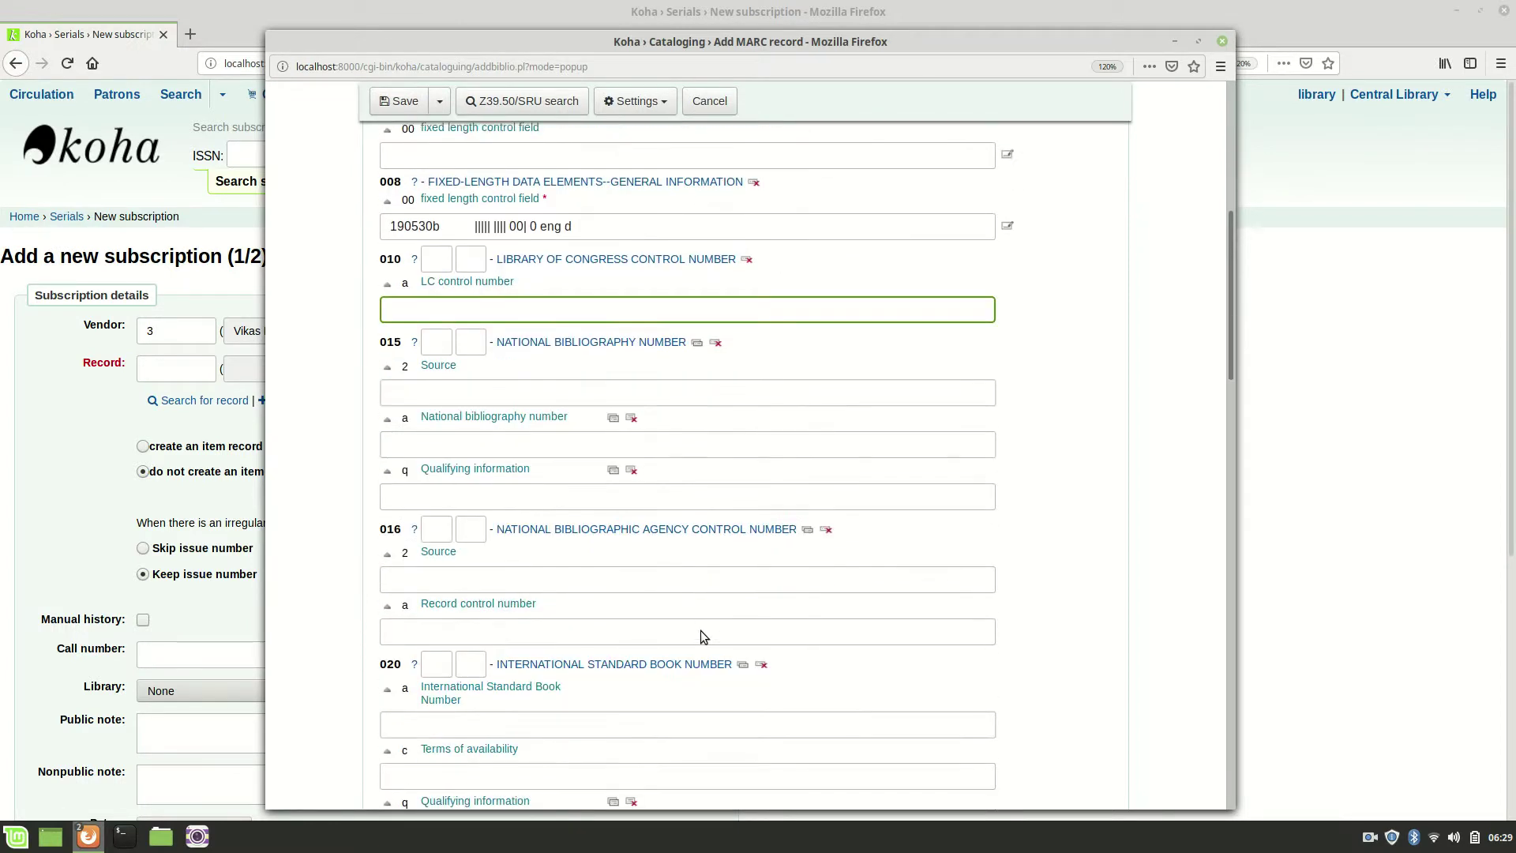
scroll(702, 632, down, 10)
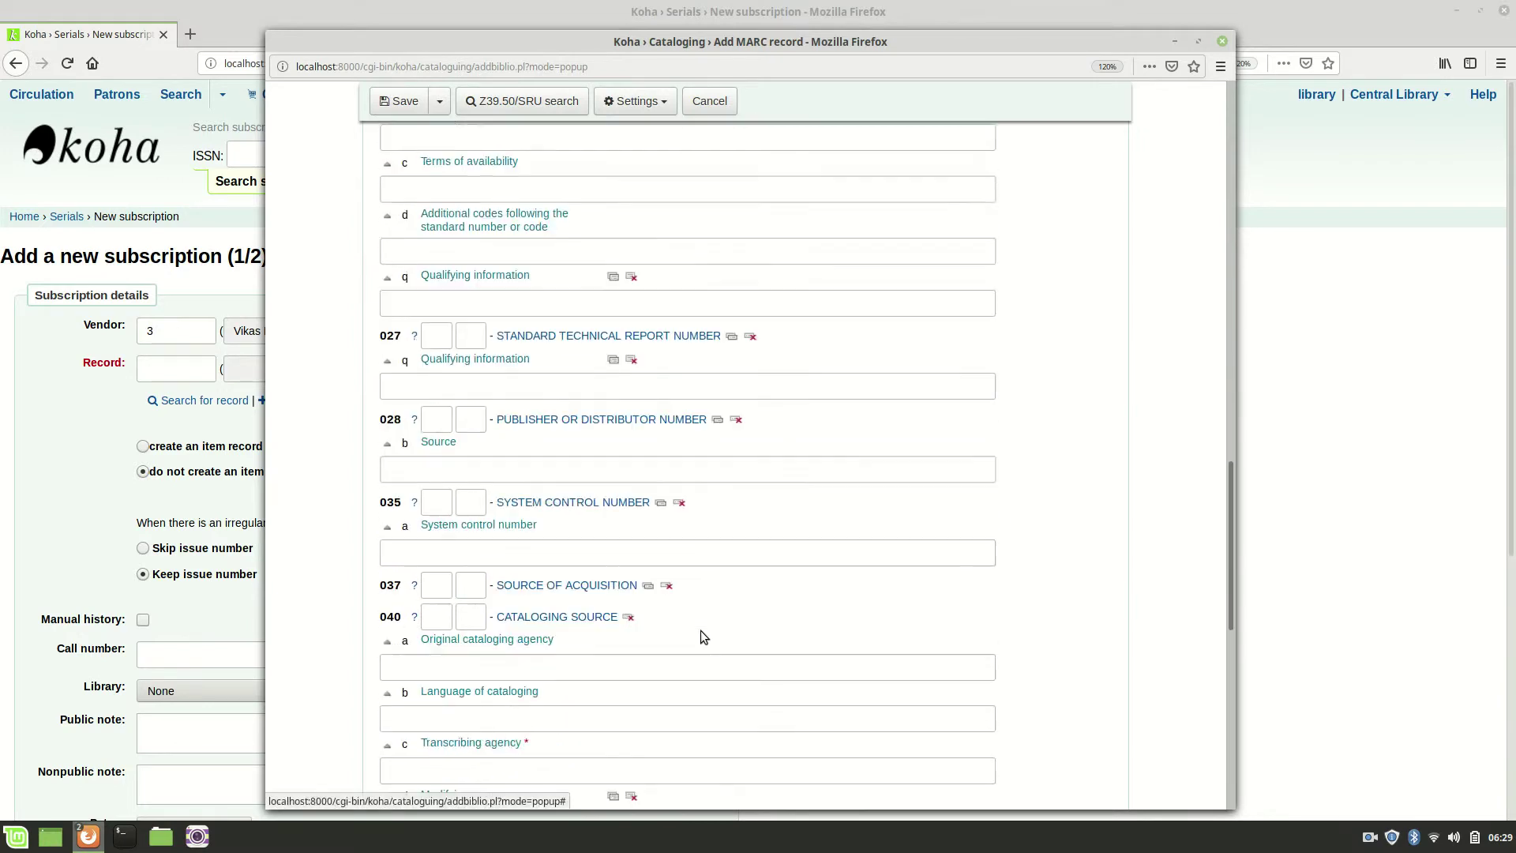
scroll(700, 630, down, 4)
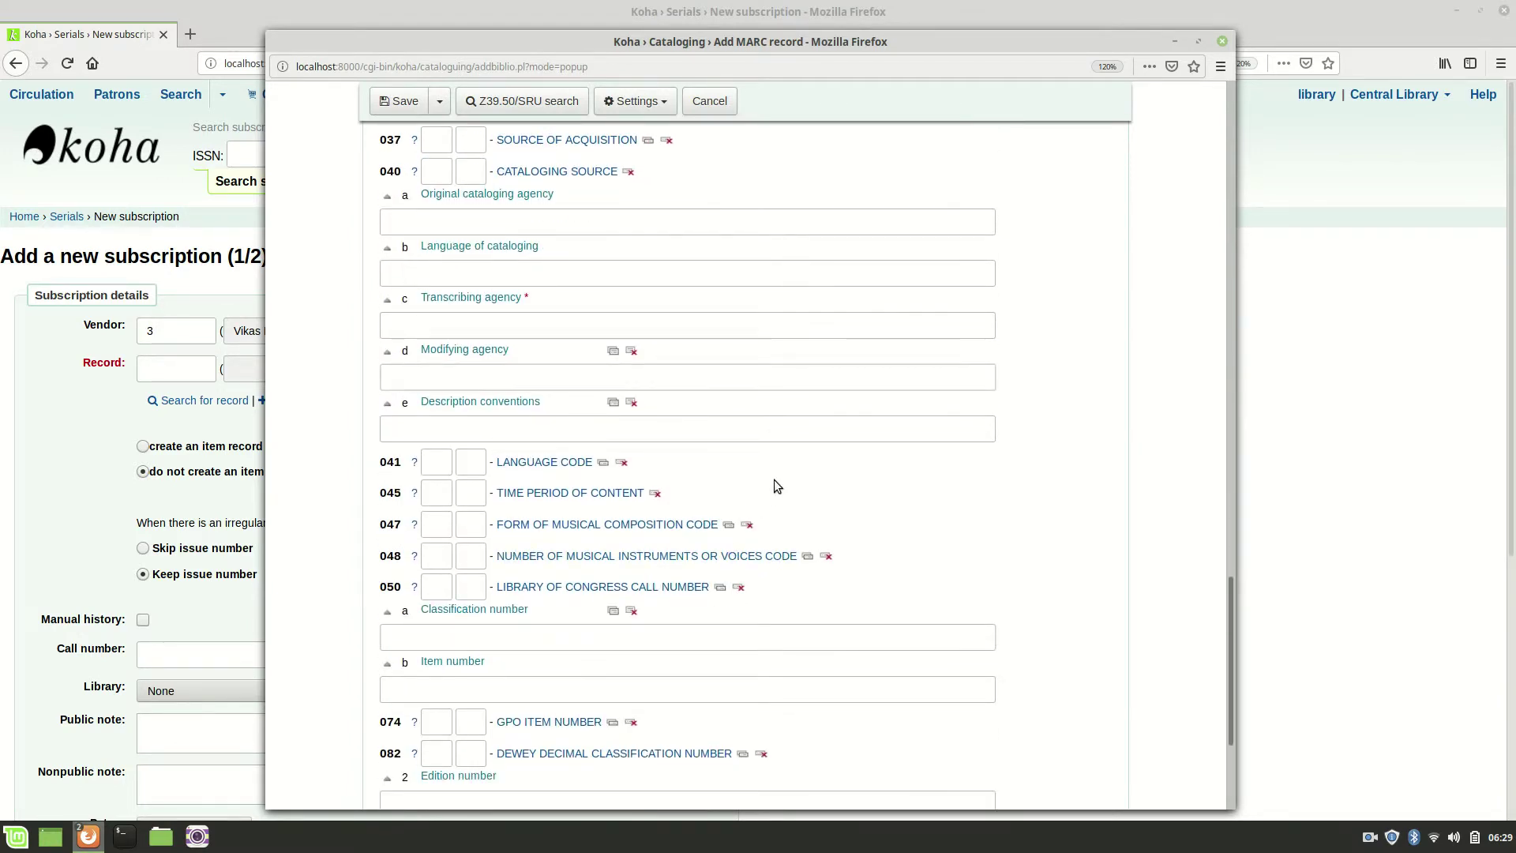
click(493, 326)
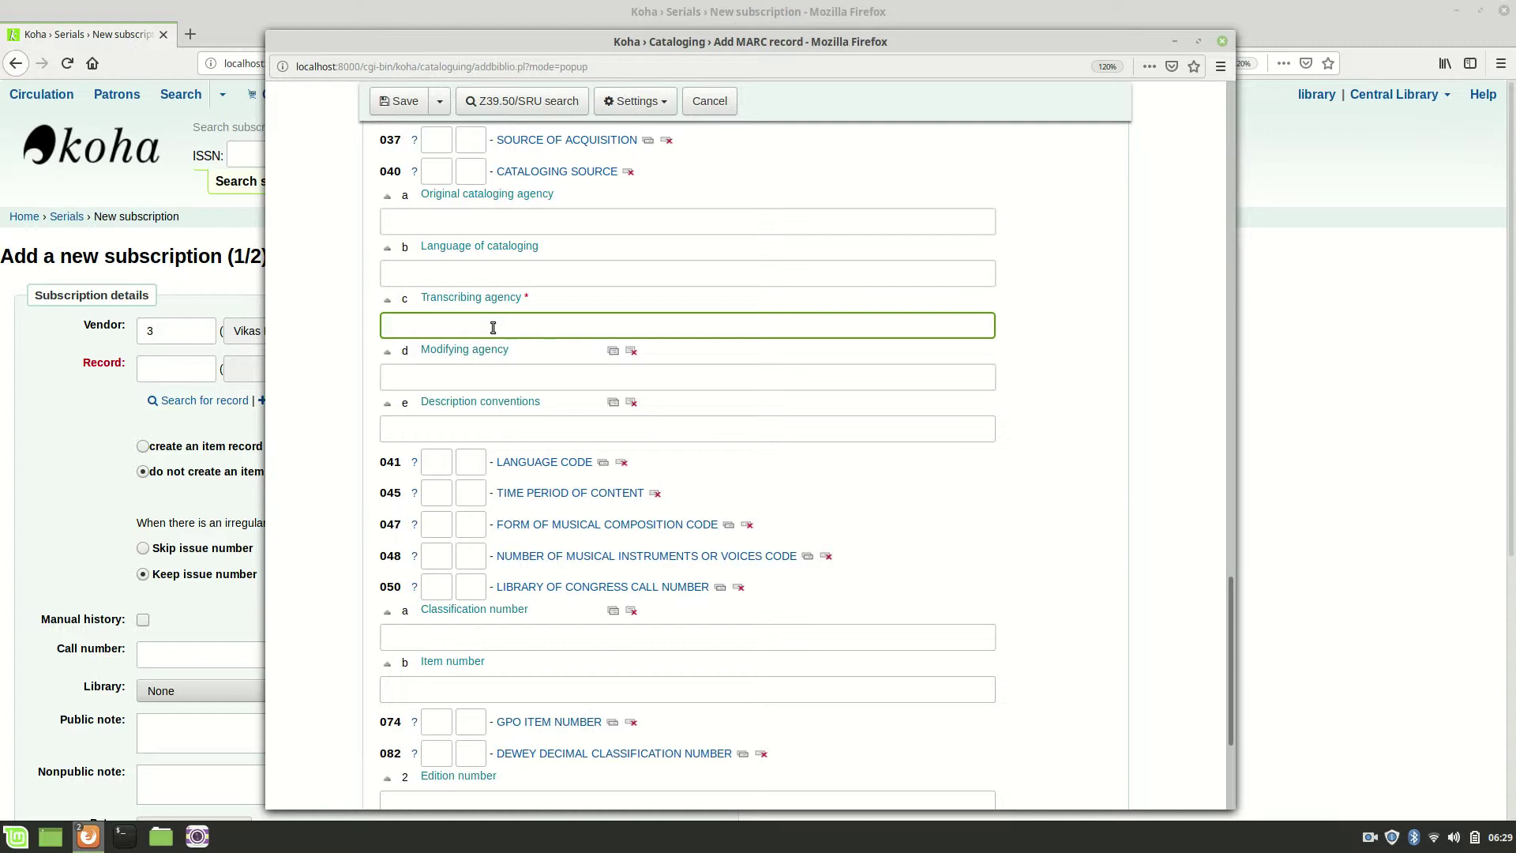
text(Vikas)
scroll(708, 345, down, 3)
Enter "Journal of library and information science" as the title in field 245 of the MARC record
scroll(708, 346, up, 8)
scroll(705, 343, up, 15)
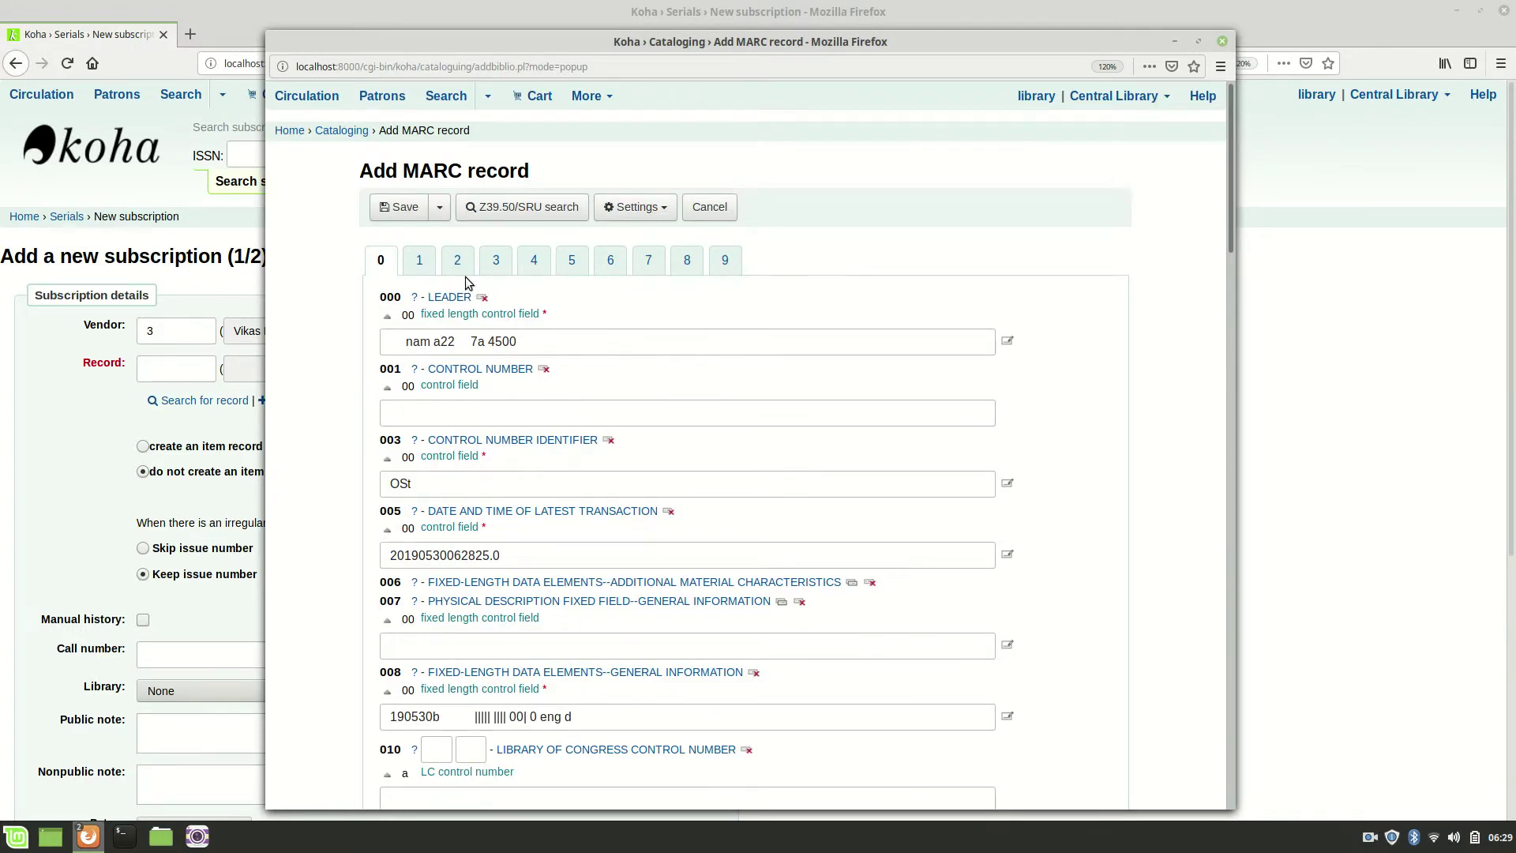
click(419, 261)
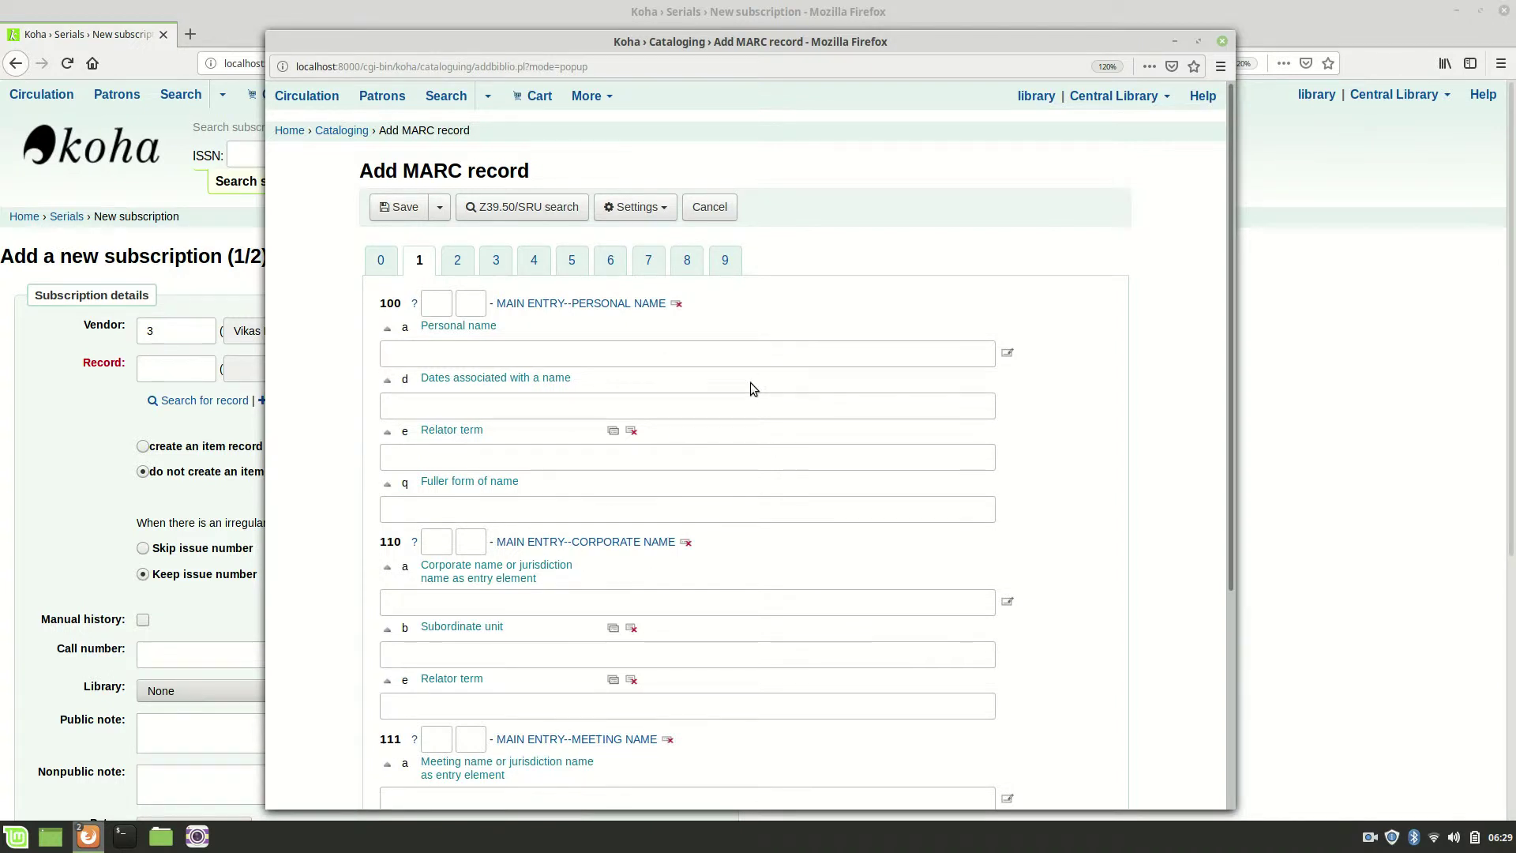
scroll(751, 384, down, 4)
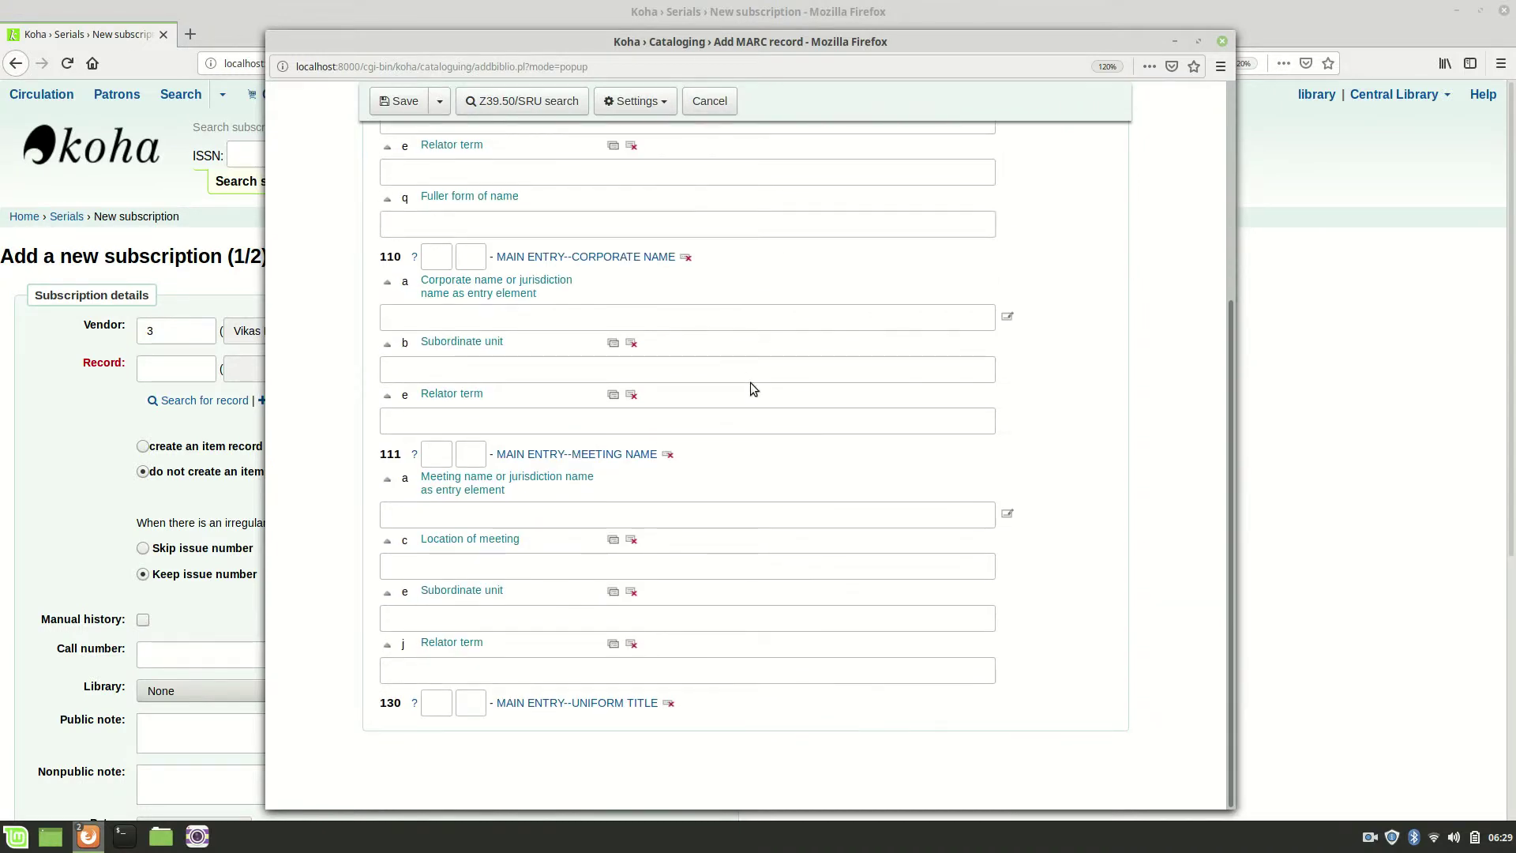
scroll(751, 384, up, 5)
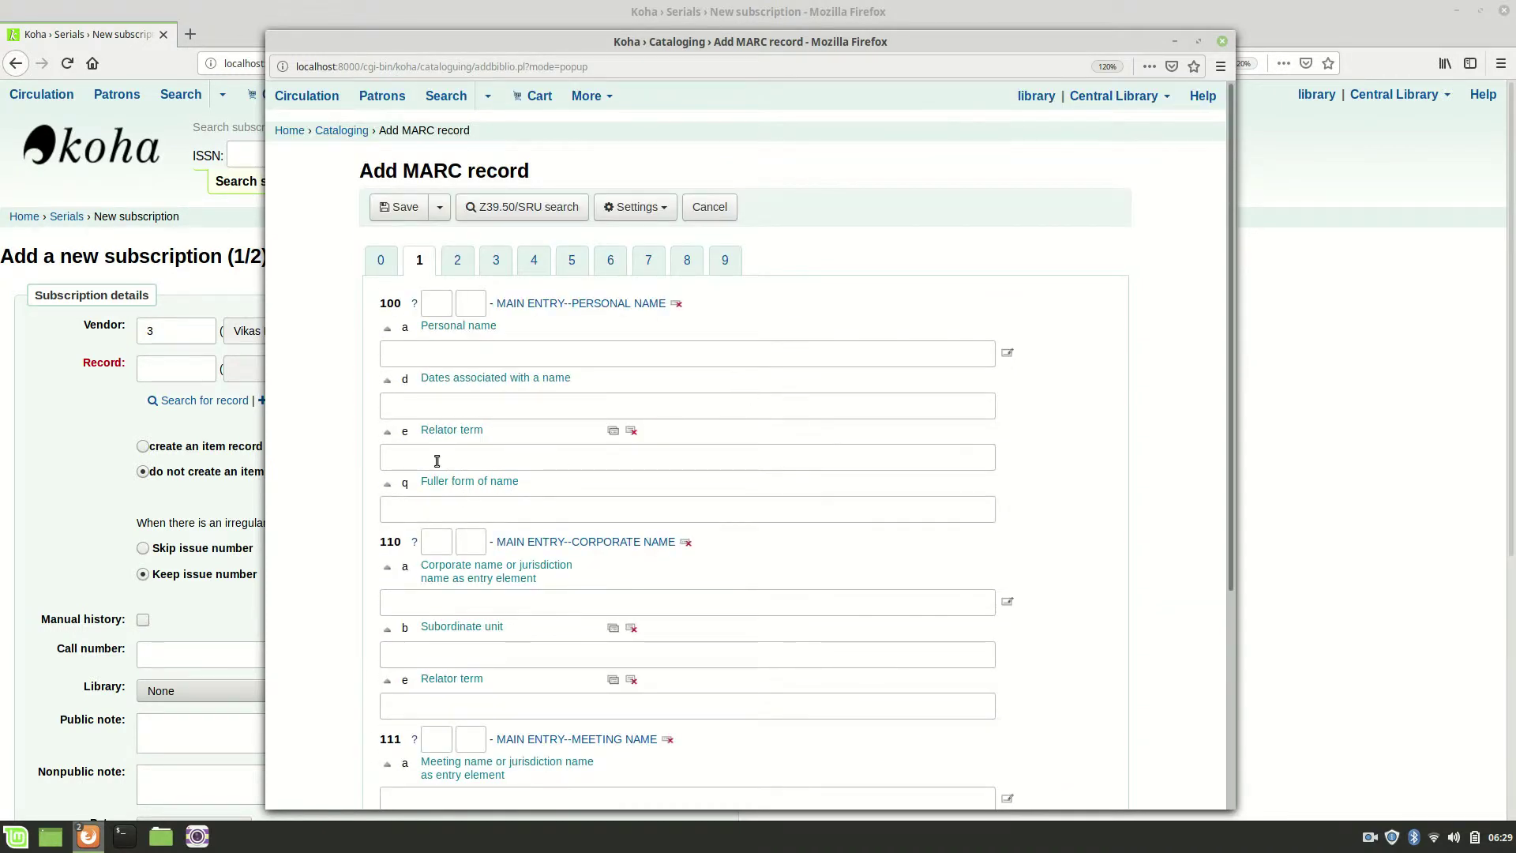
click(463, 260)
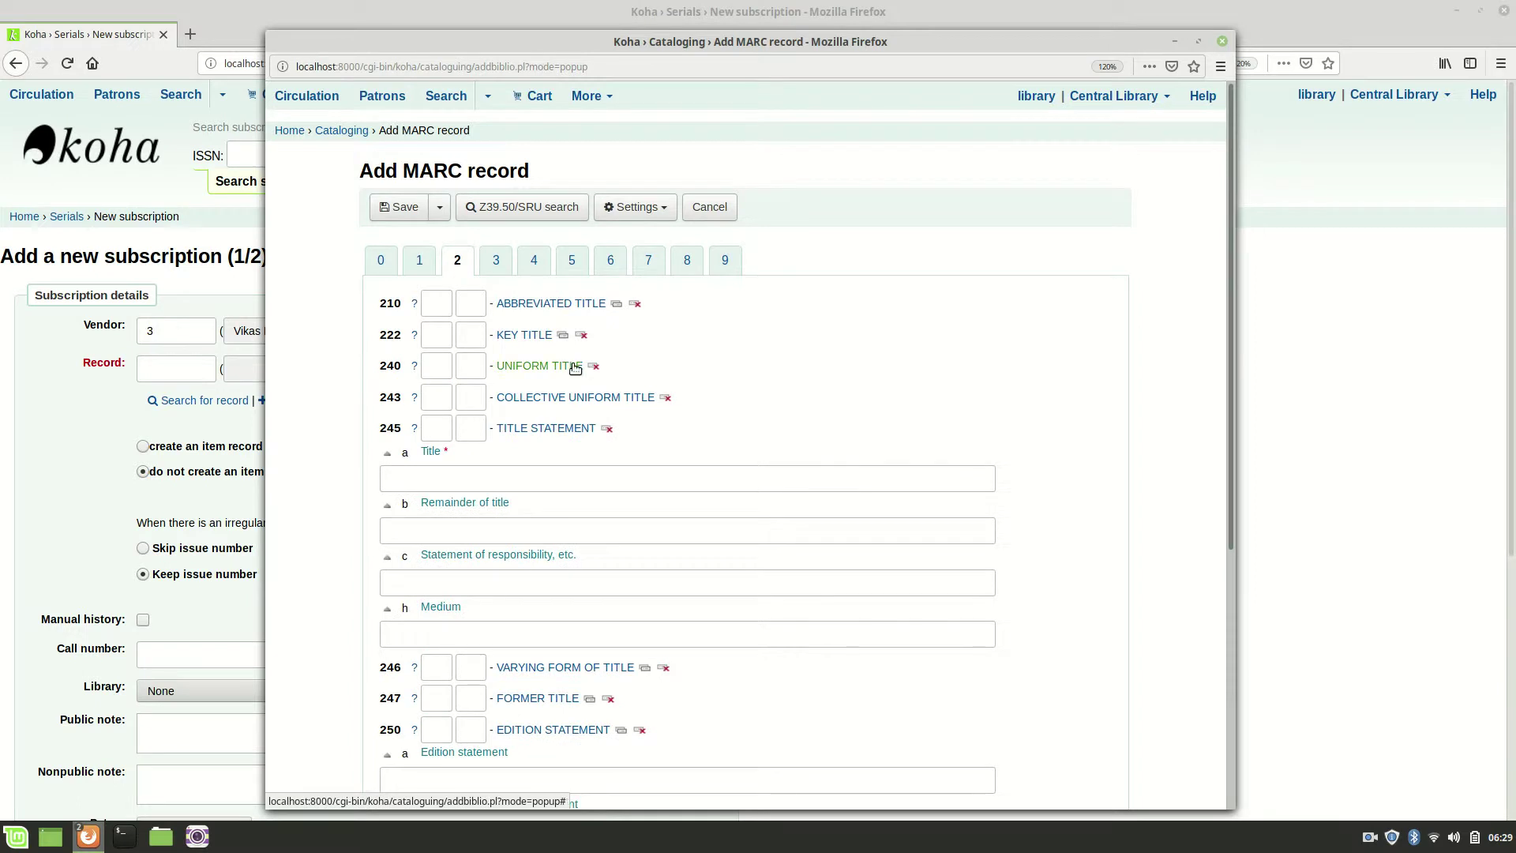
click(530, 474)
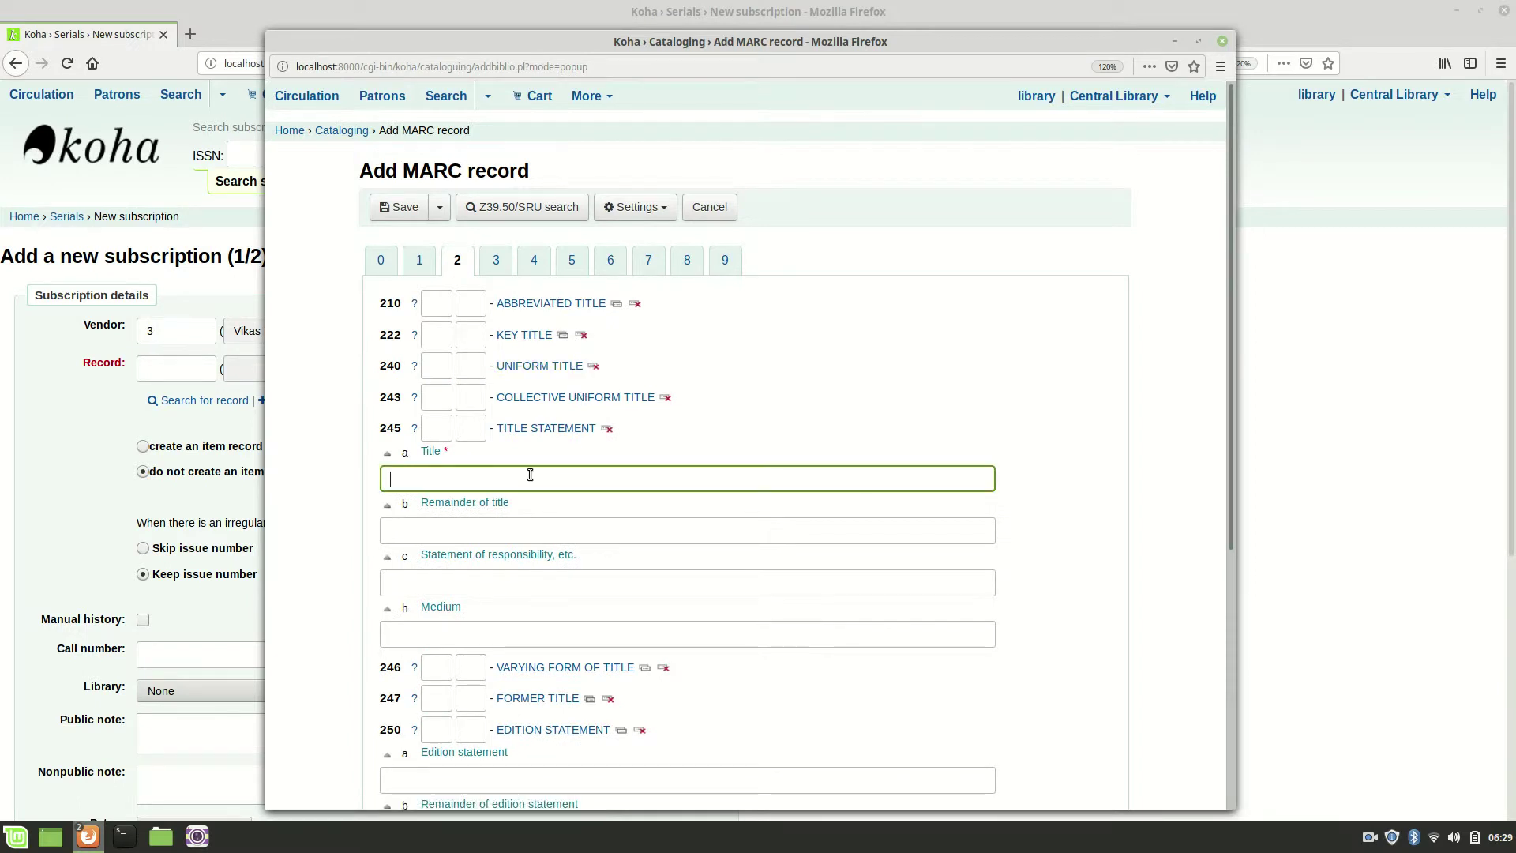
text(Journal of library and information science)
click(557, 584)
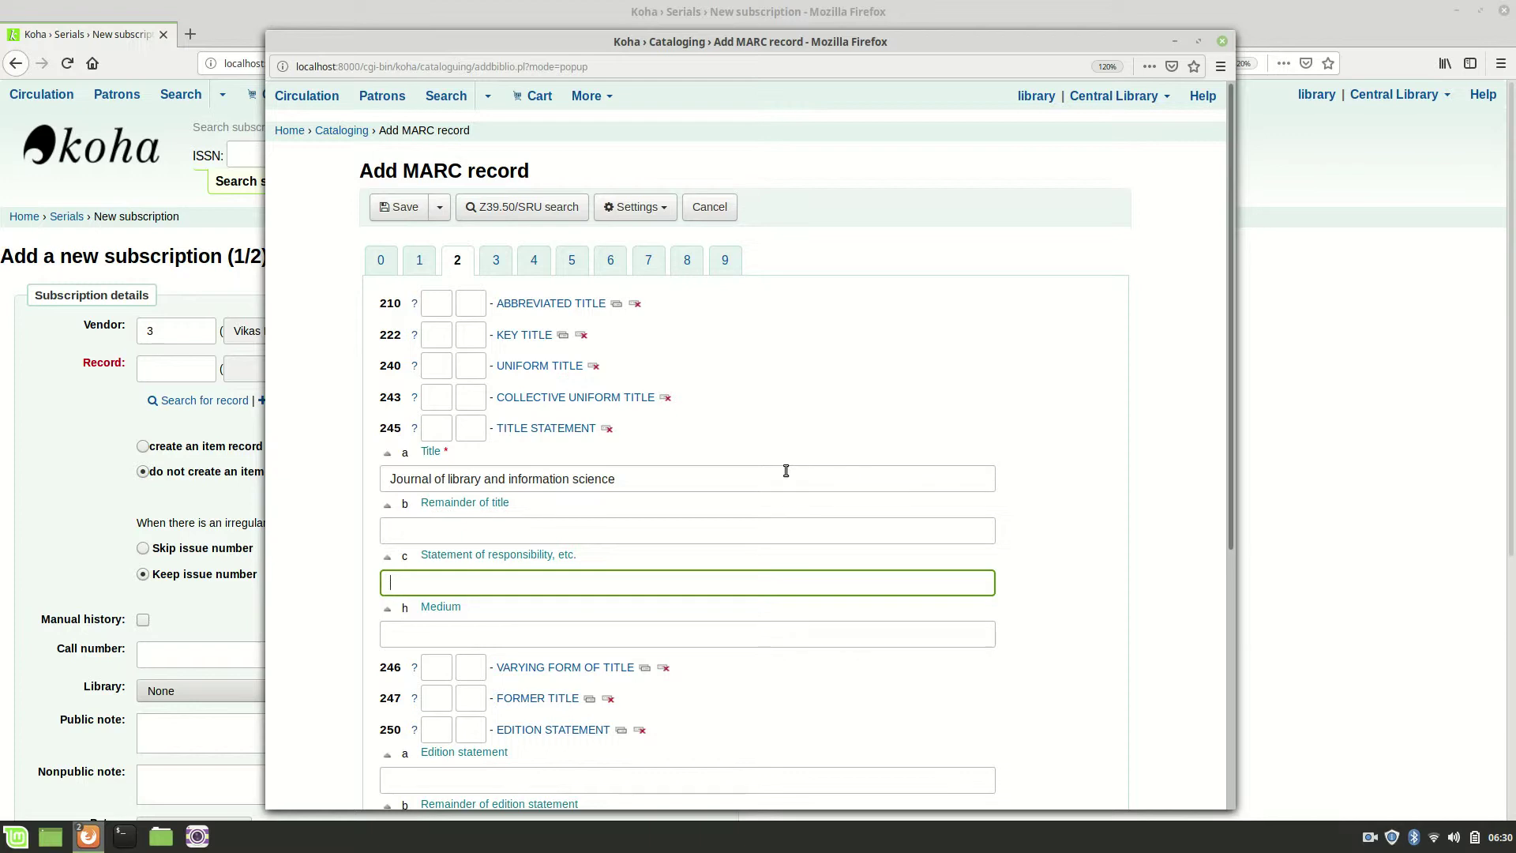
Look through the remaining fields of the MARC record, from the 2XX title and publication fields to the 8XX series fields
scroll(786, 470, down, 5)
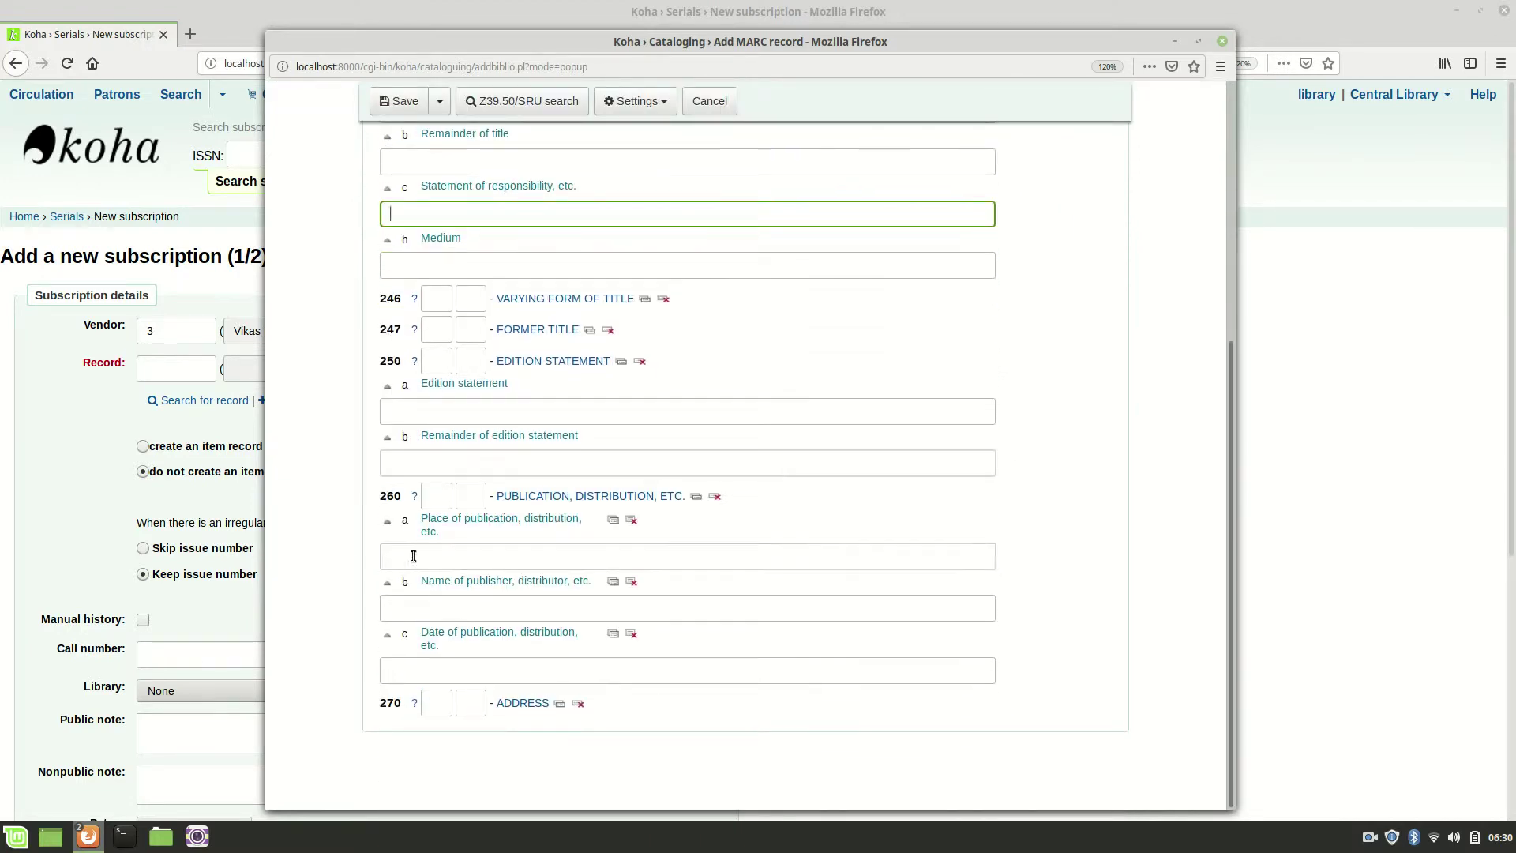
scroll(540, 631, up, 5)
click(497, 260)
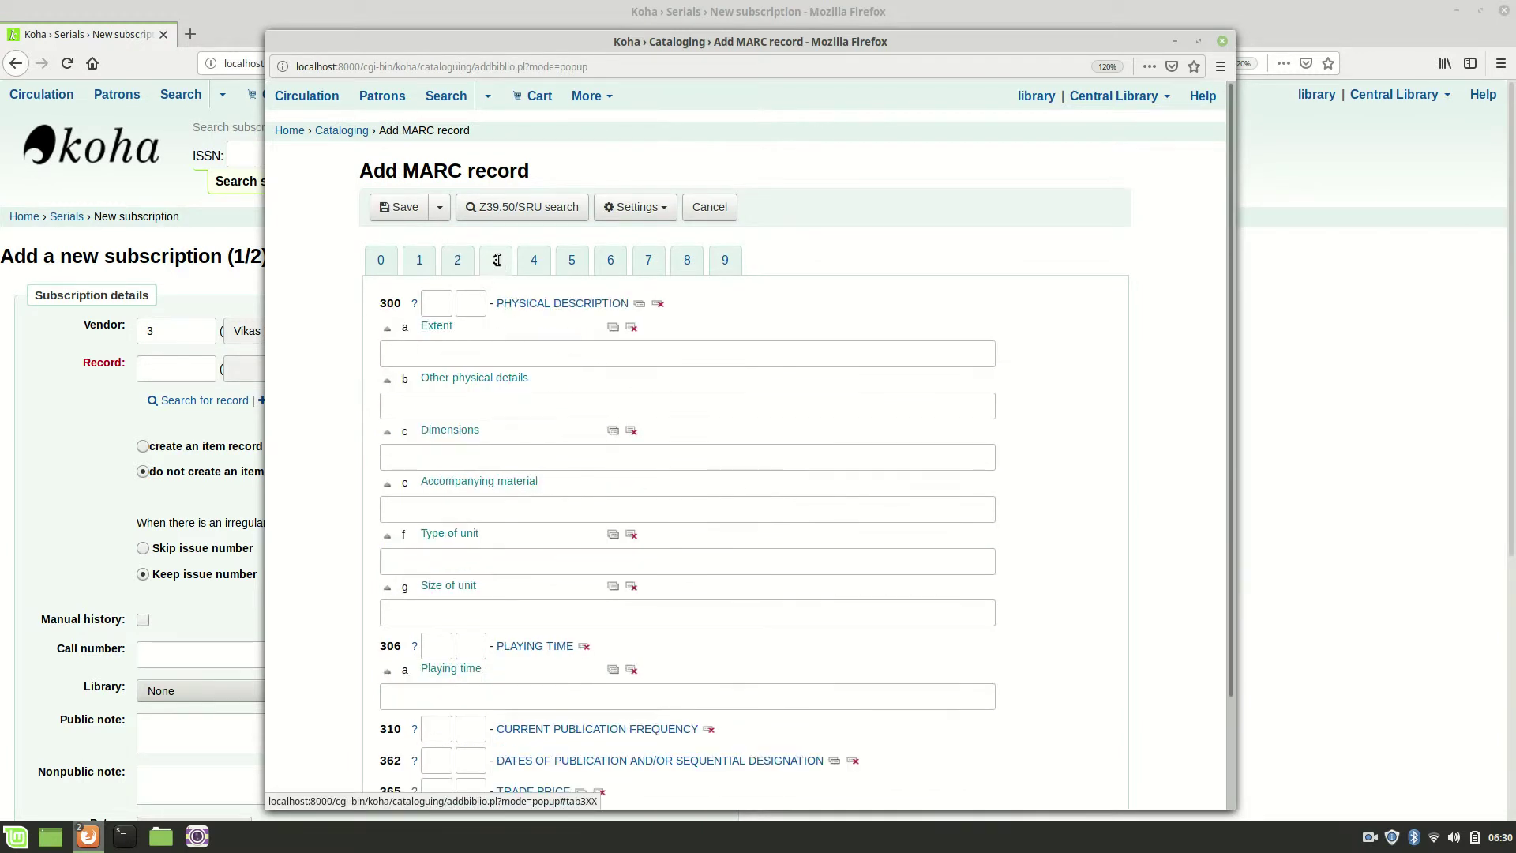
scroll(504, 452, down, 2)
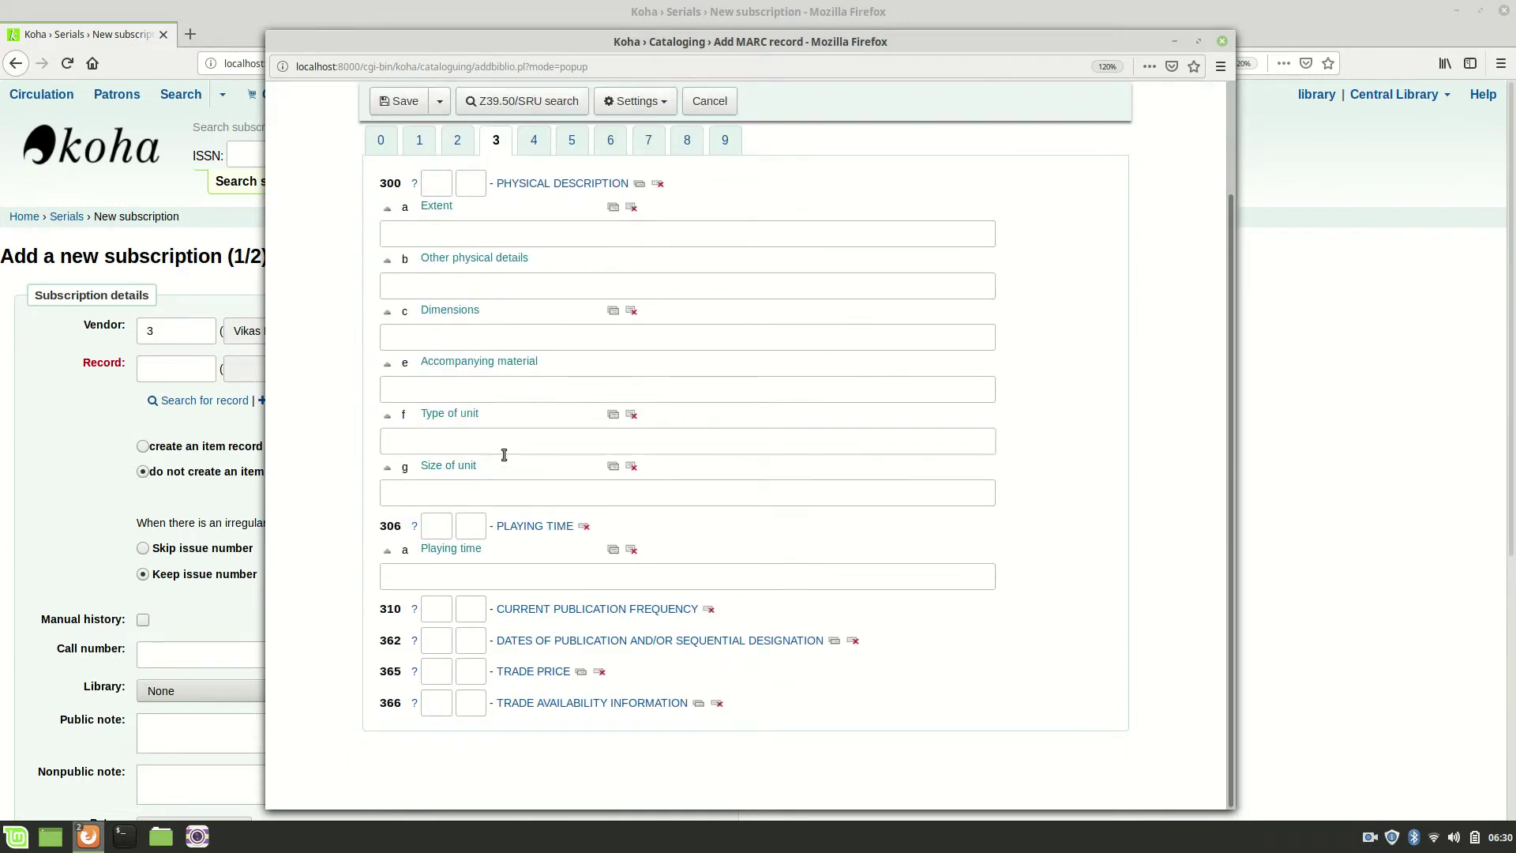
scroll(506, 442, up, 3)
click(535, 260)
click(572, 267)
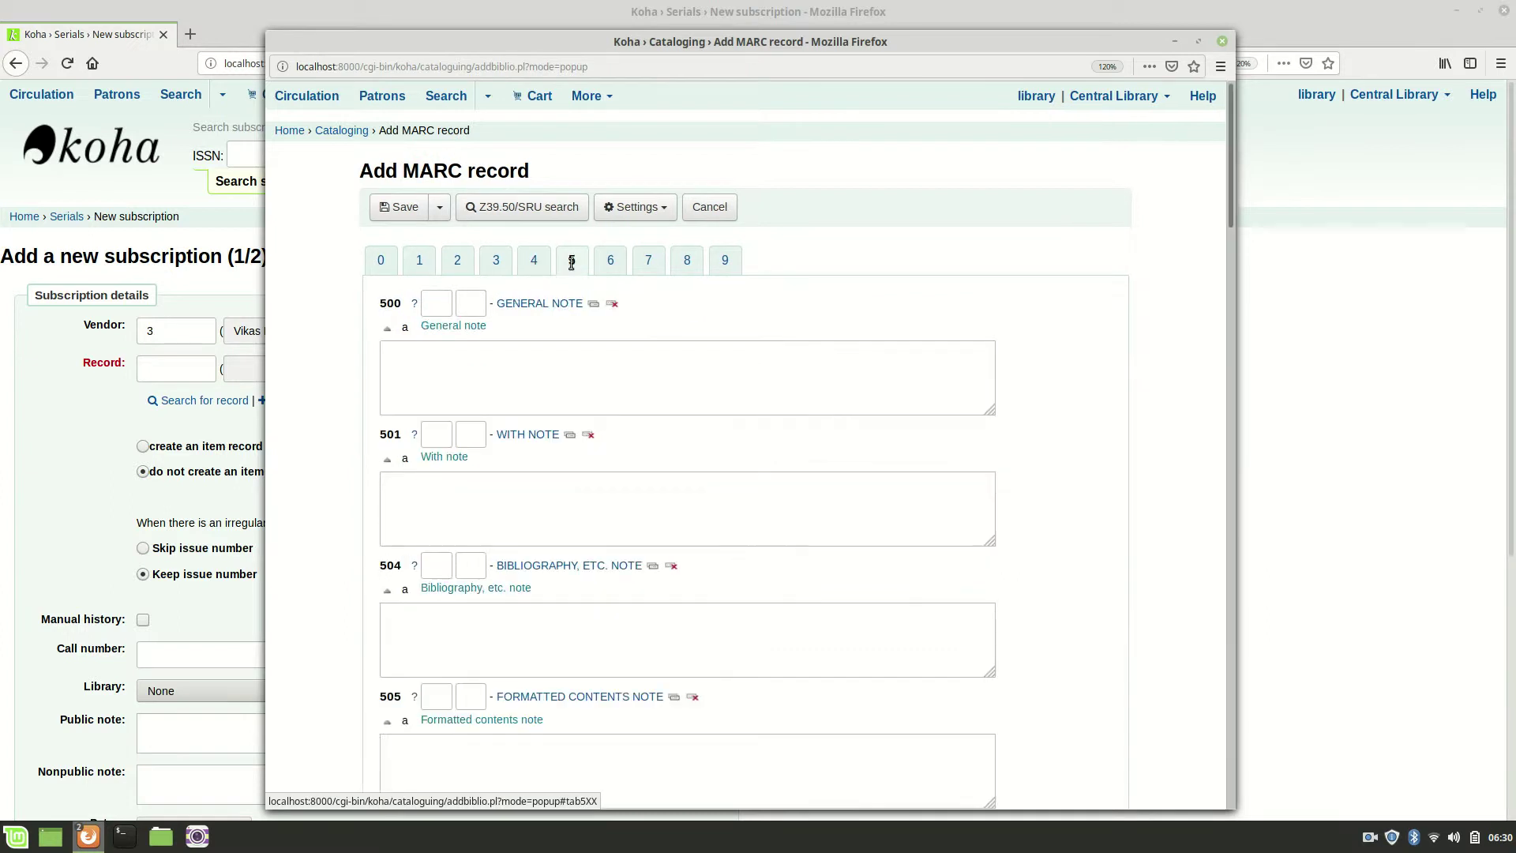
click(604, 269)
click(641, 271)
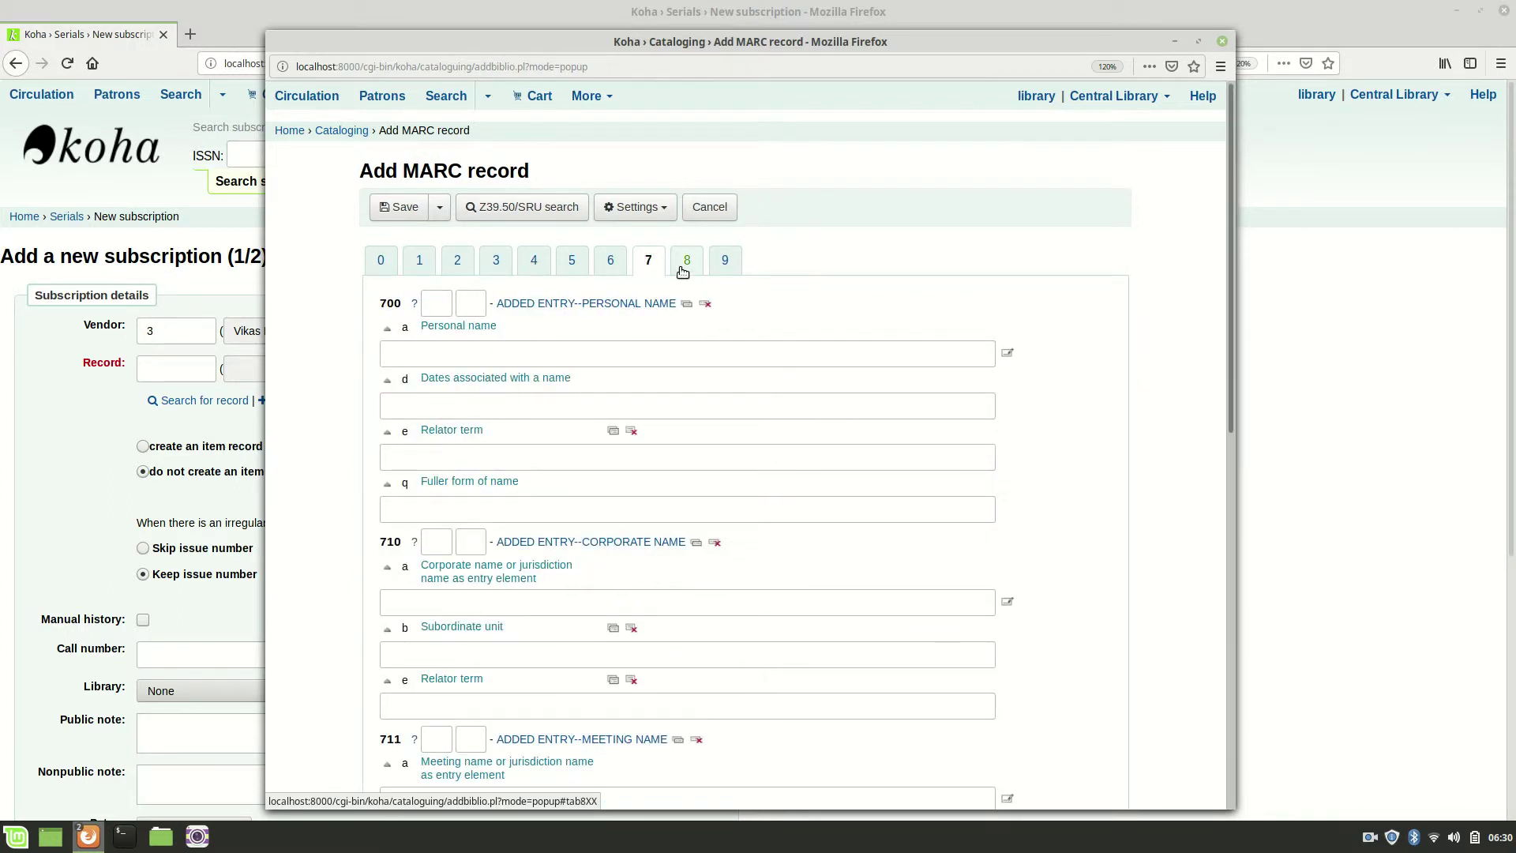
click(679, 272)
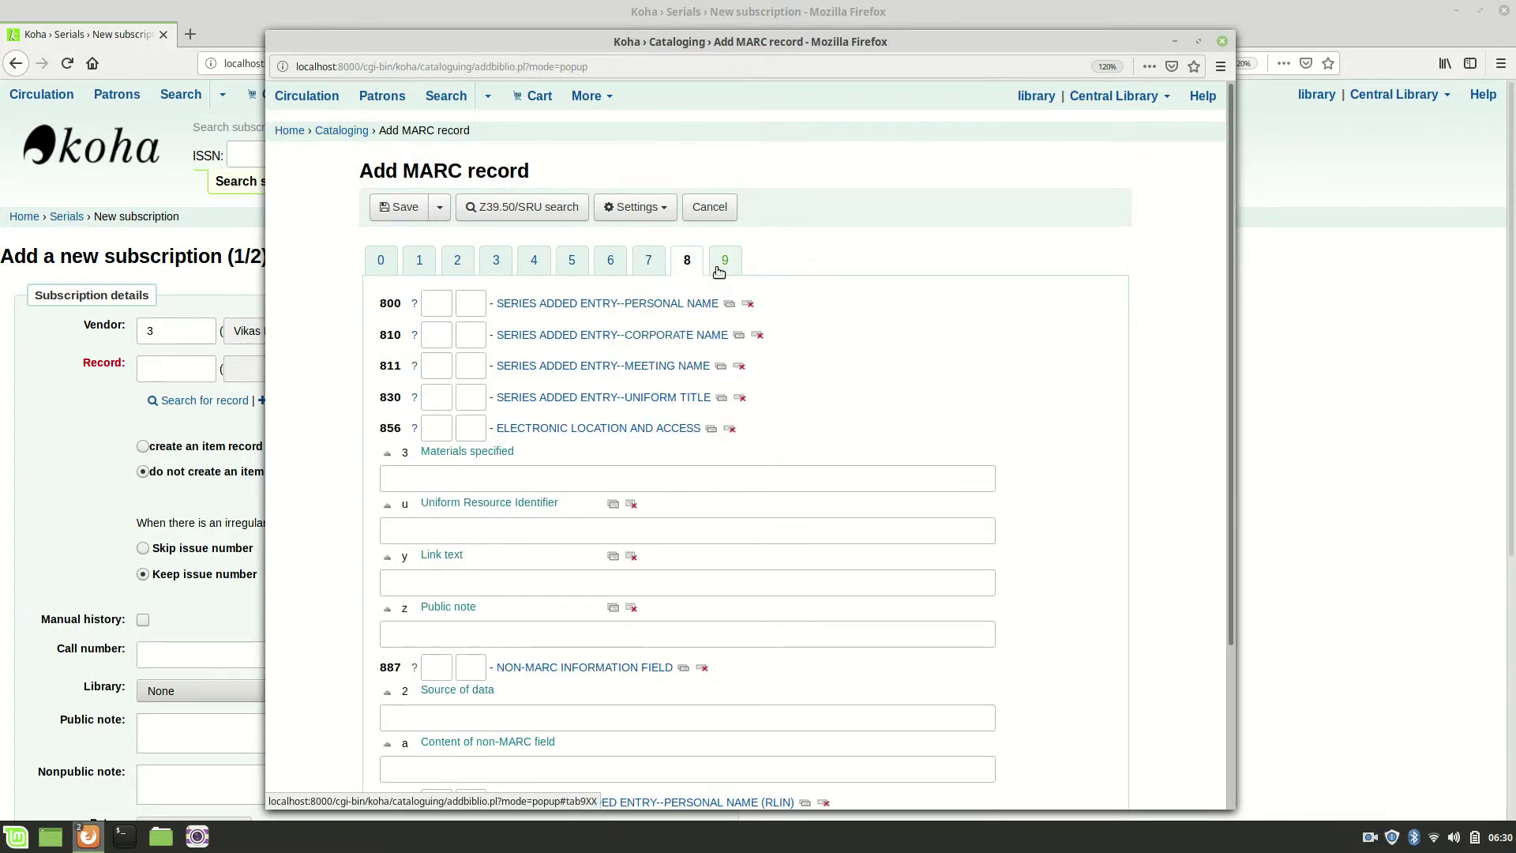
Set the Koha item type in field 942 to Books and save the MARC record
click(720, 269)
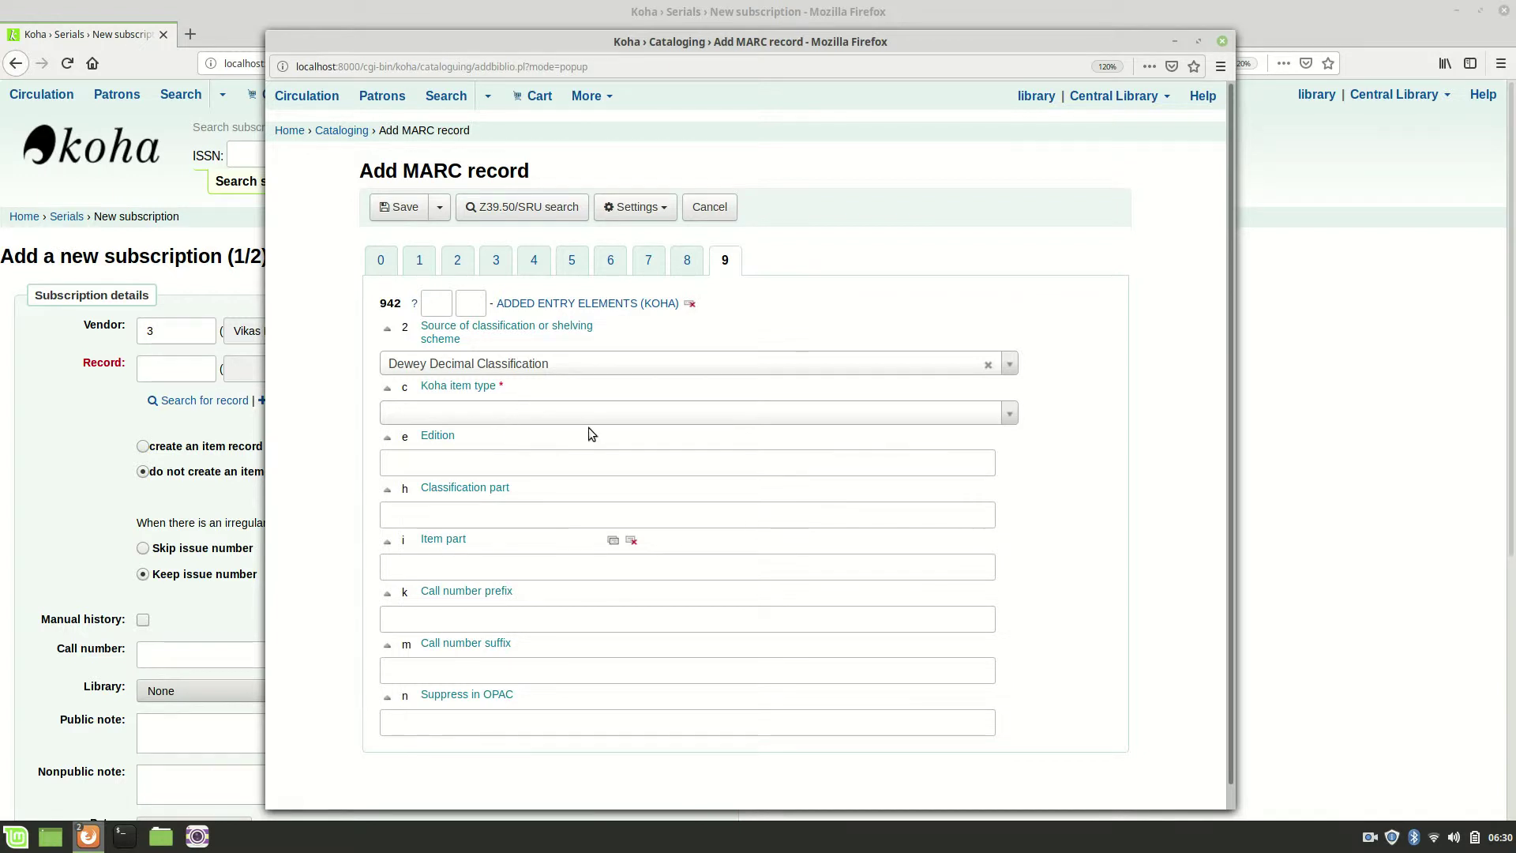
click(771, 413)
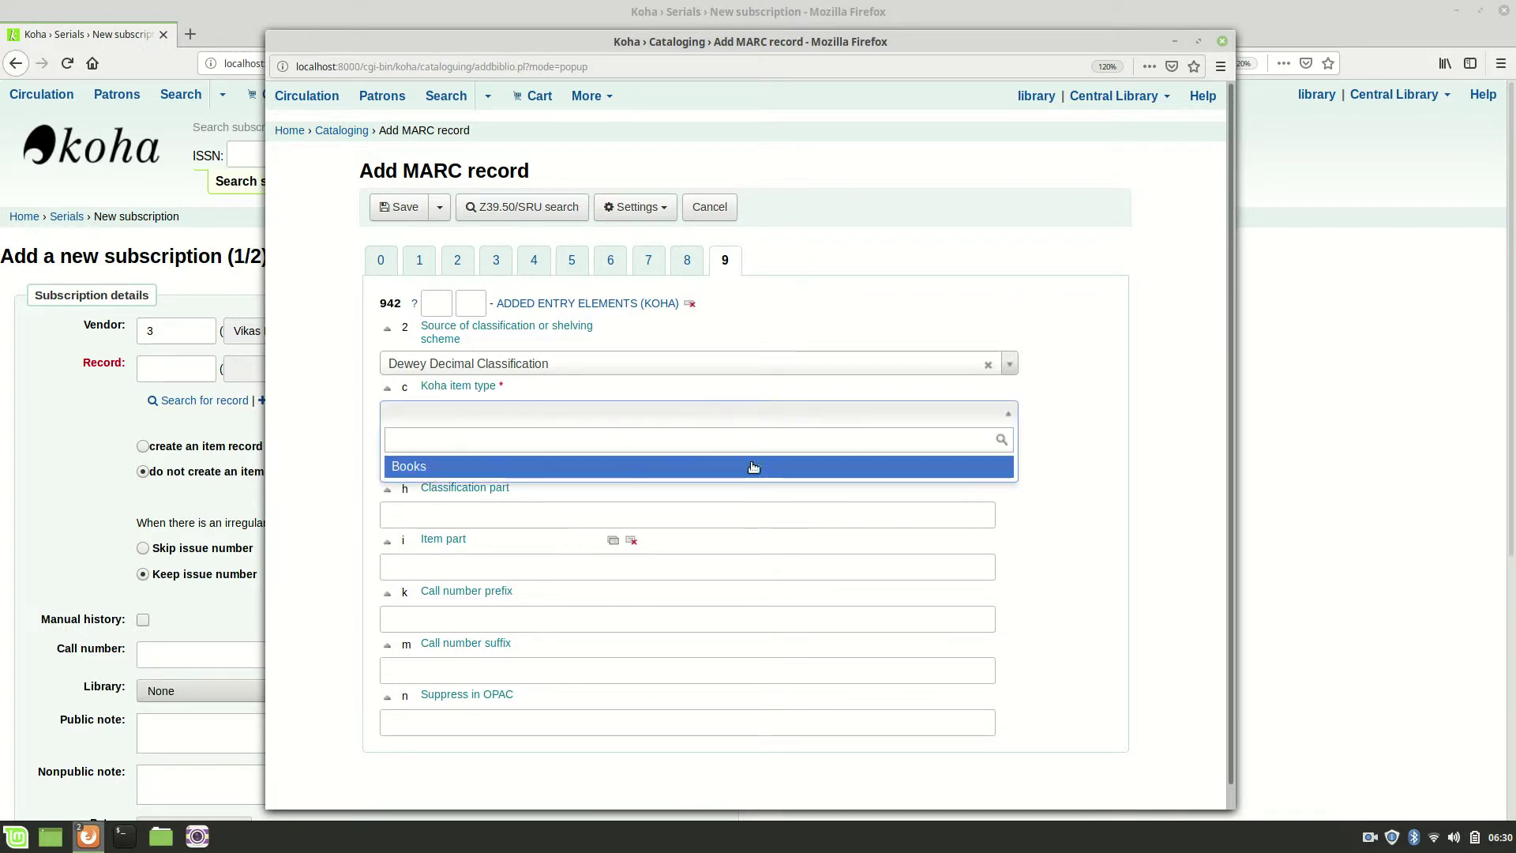
click(847, 469)
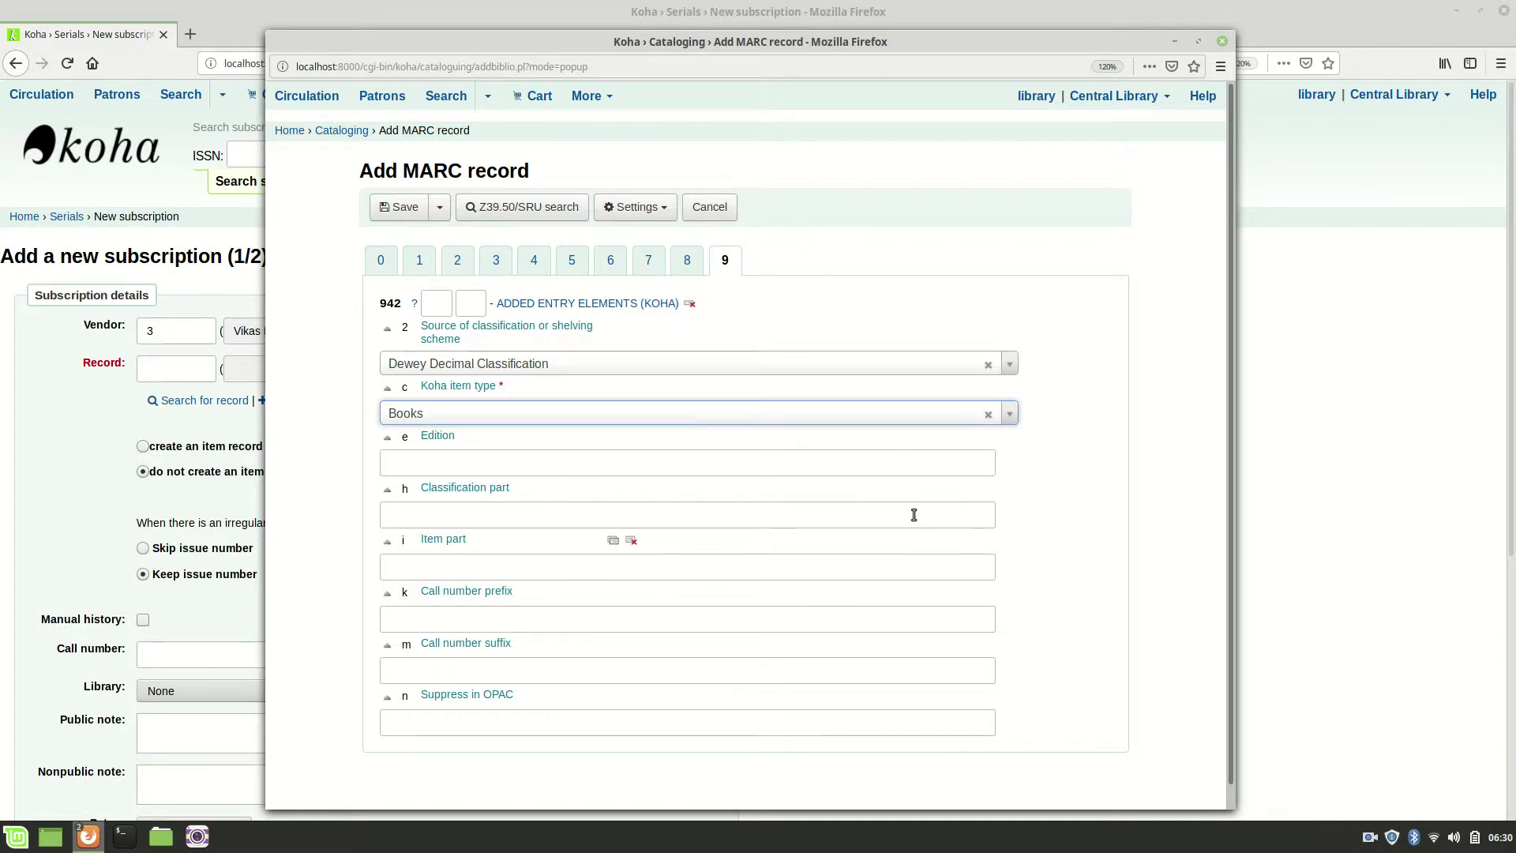
click(407, 214)
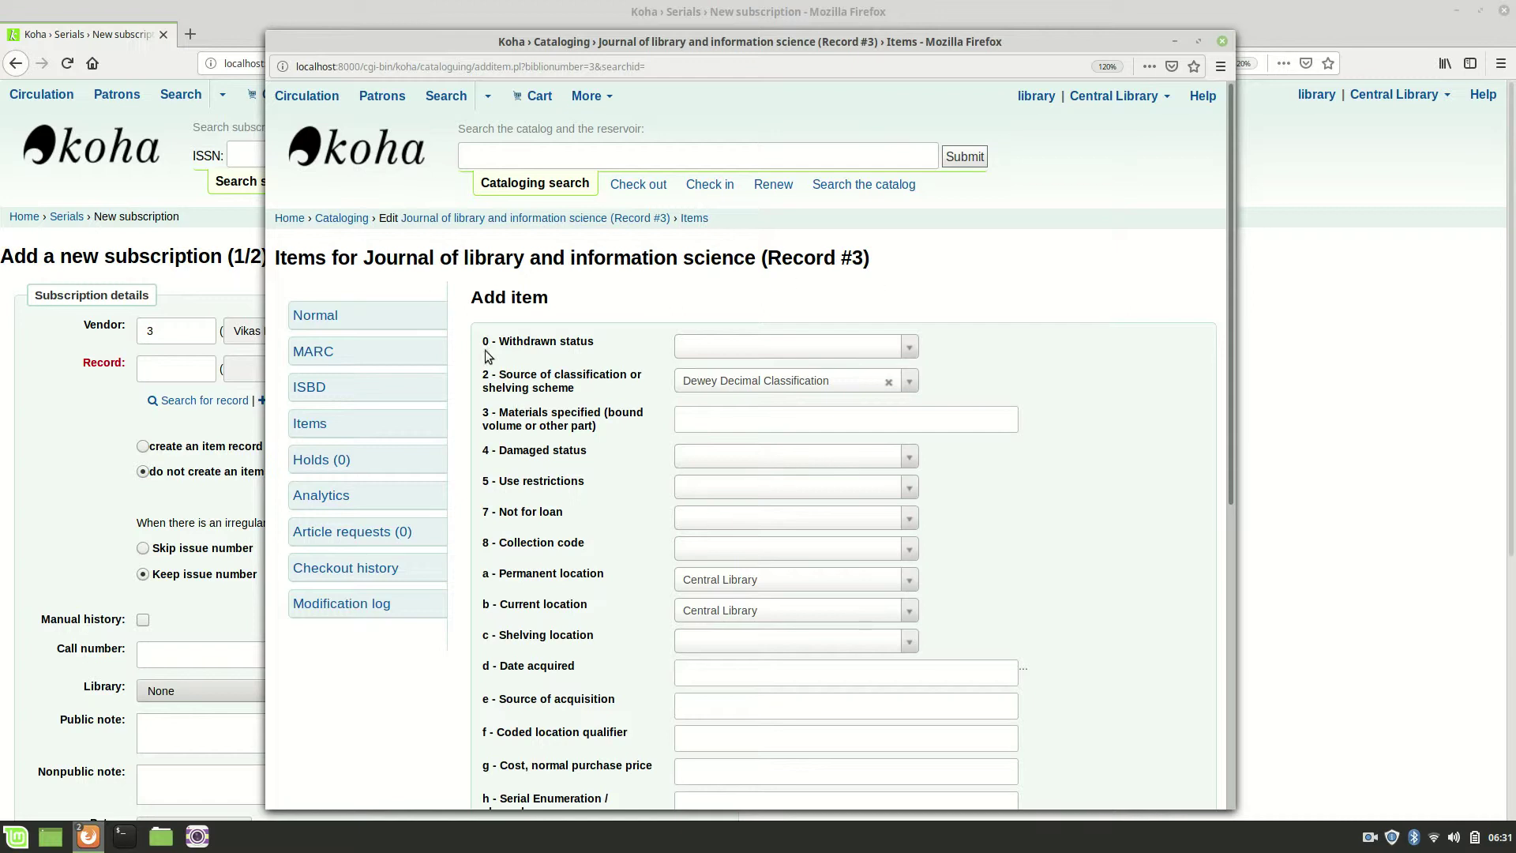
Look over the Add item form of the saved record and close its window without adding an item
scroll(727, 330, down, 3)
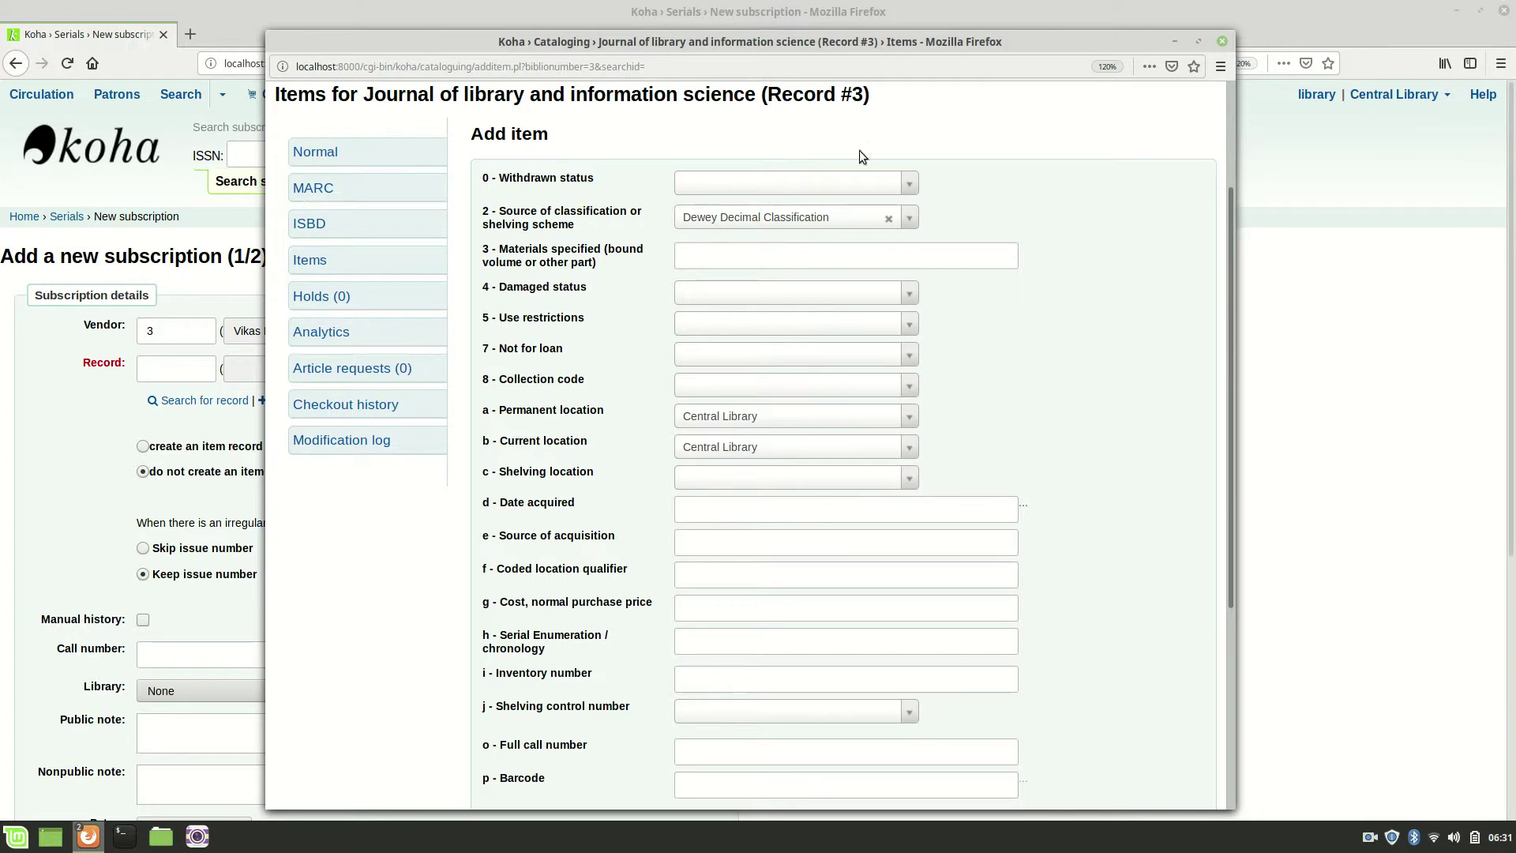
scroll(860, 474, down, 5)
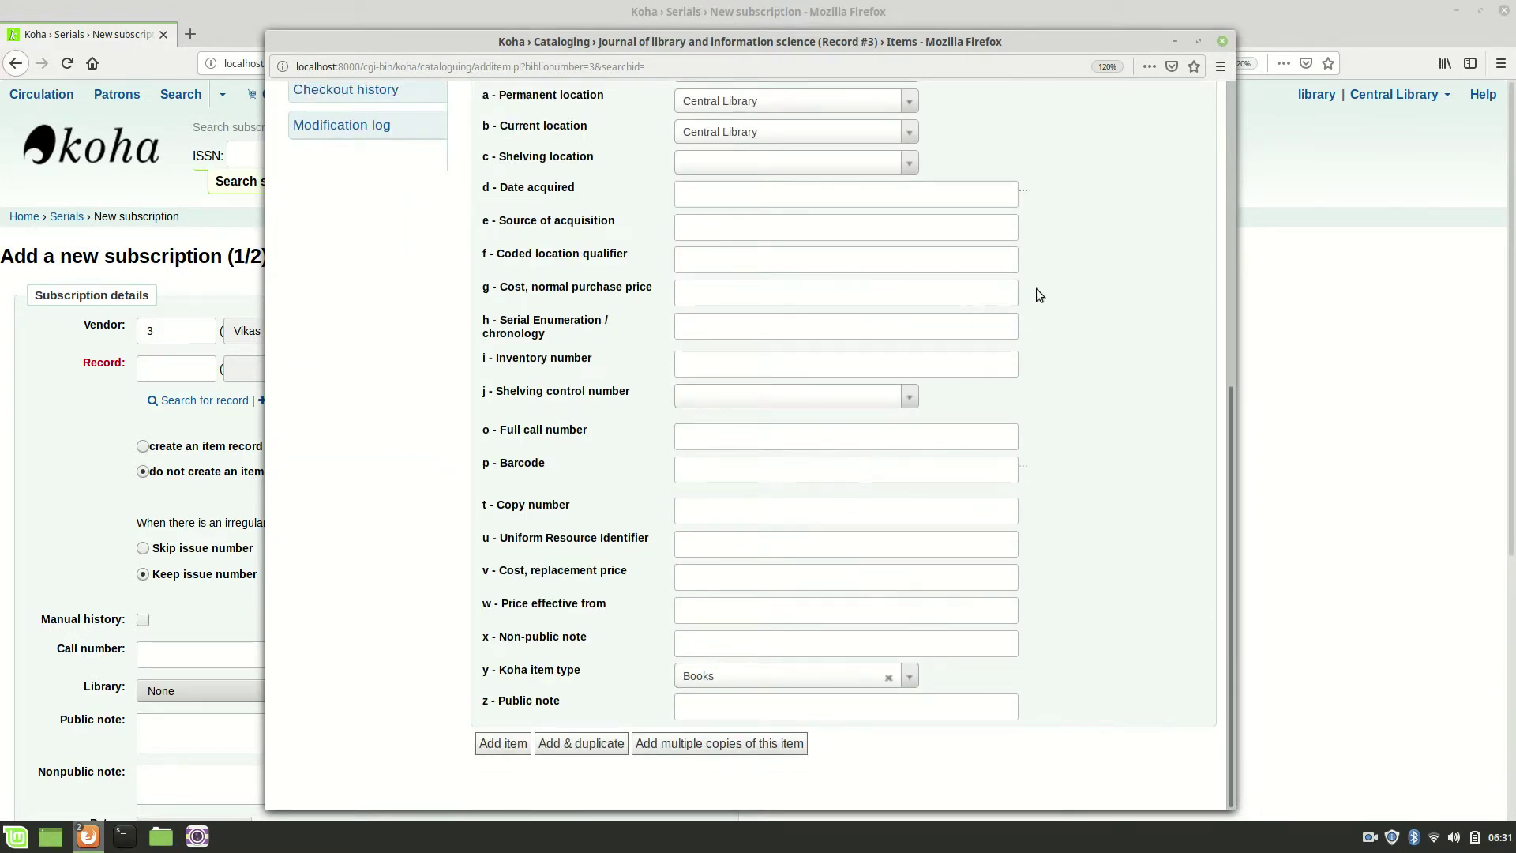
scroll(1036, 288, up, 8)
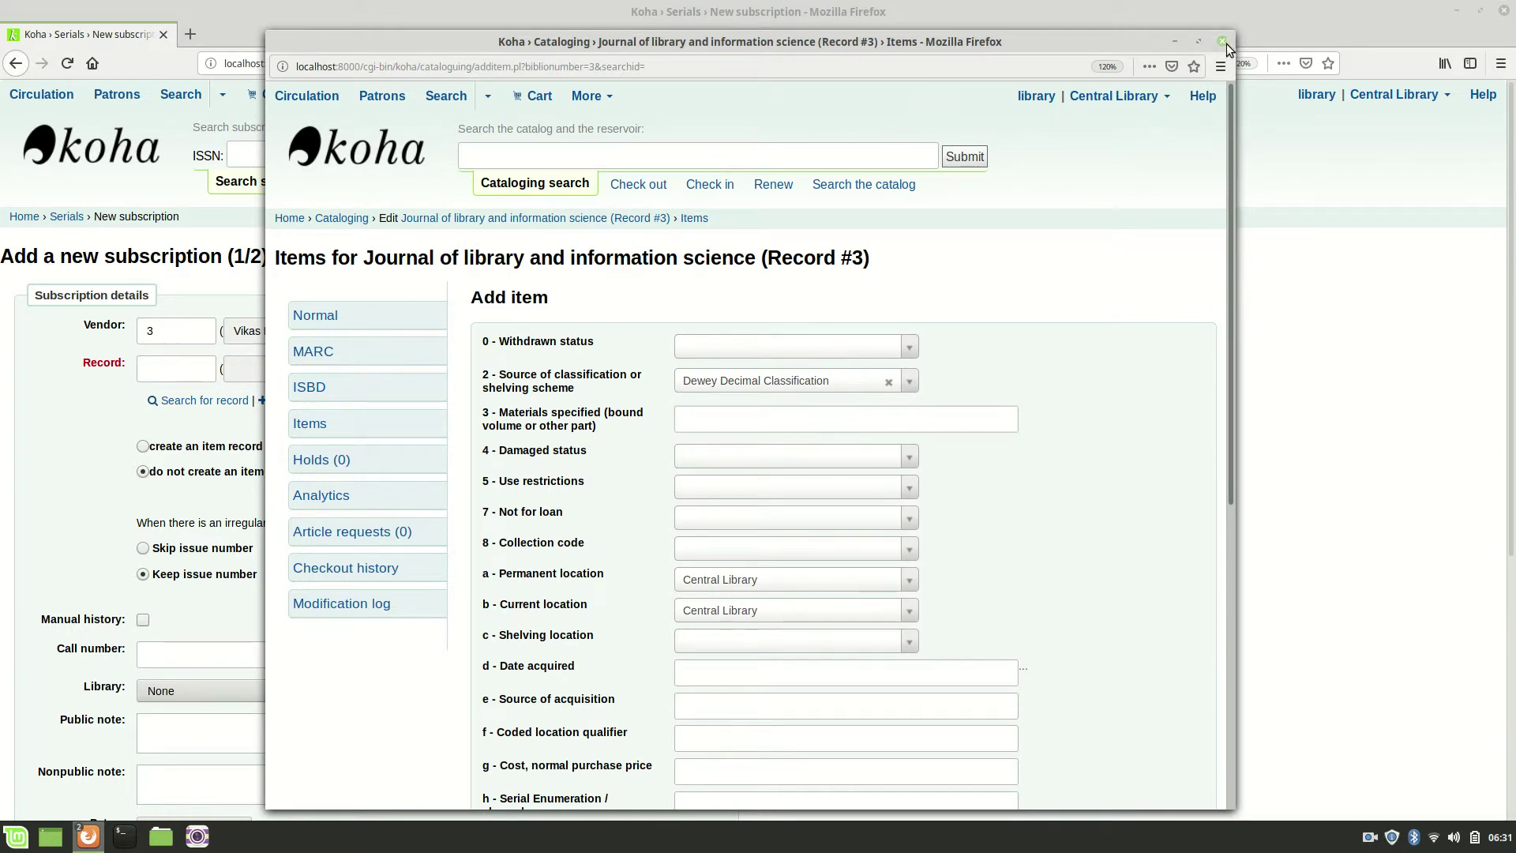
click(1223, 41)
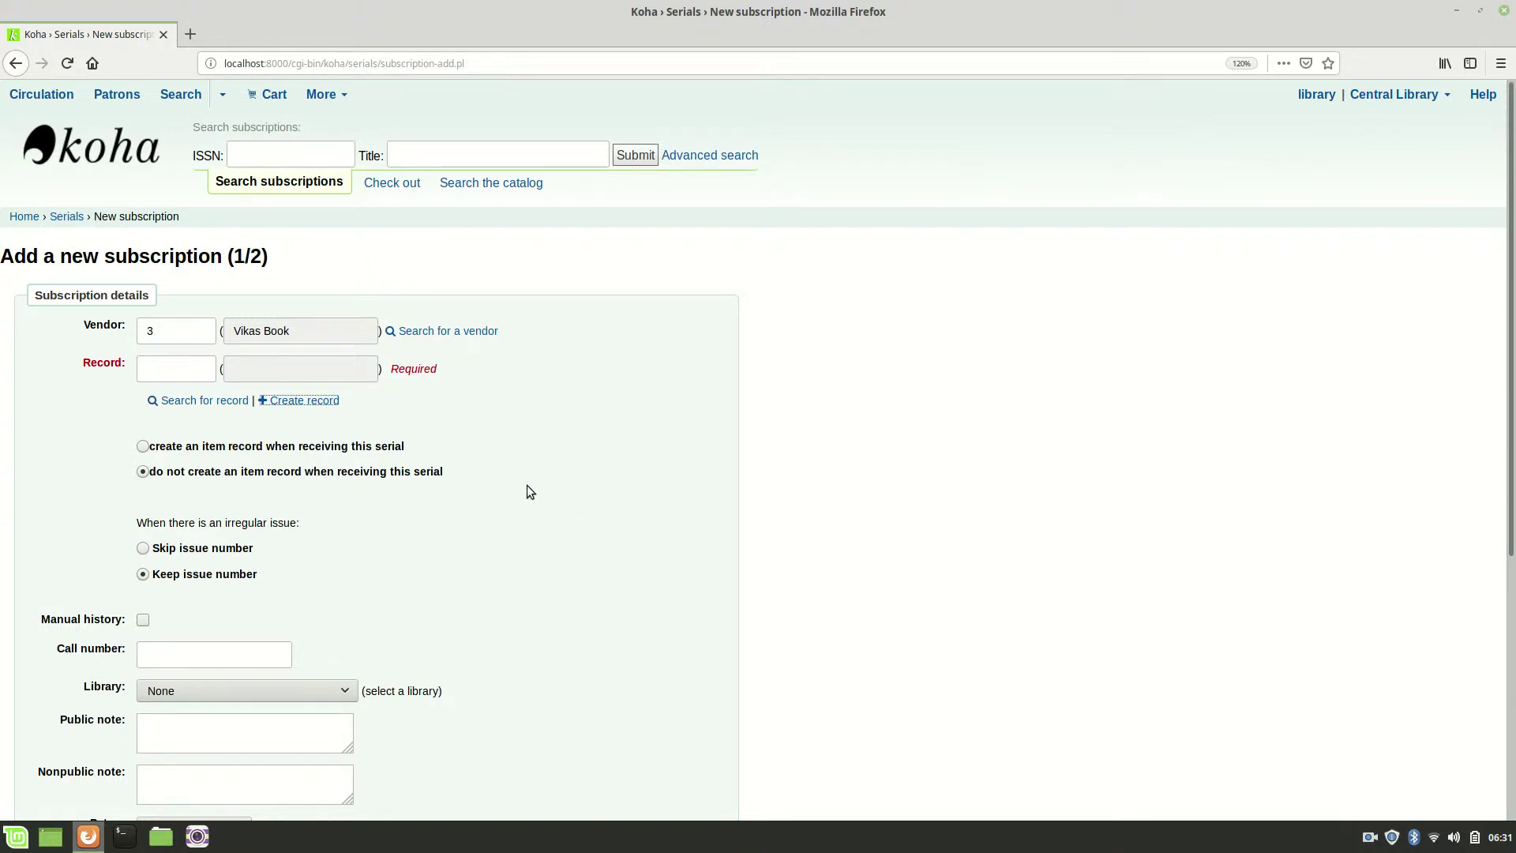
Search the catalog for "journal of library" and choose "Journal of library and information science" as the subscription's record
click(181, 366)
click(268, 400)
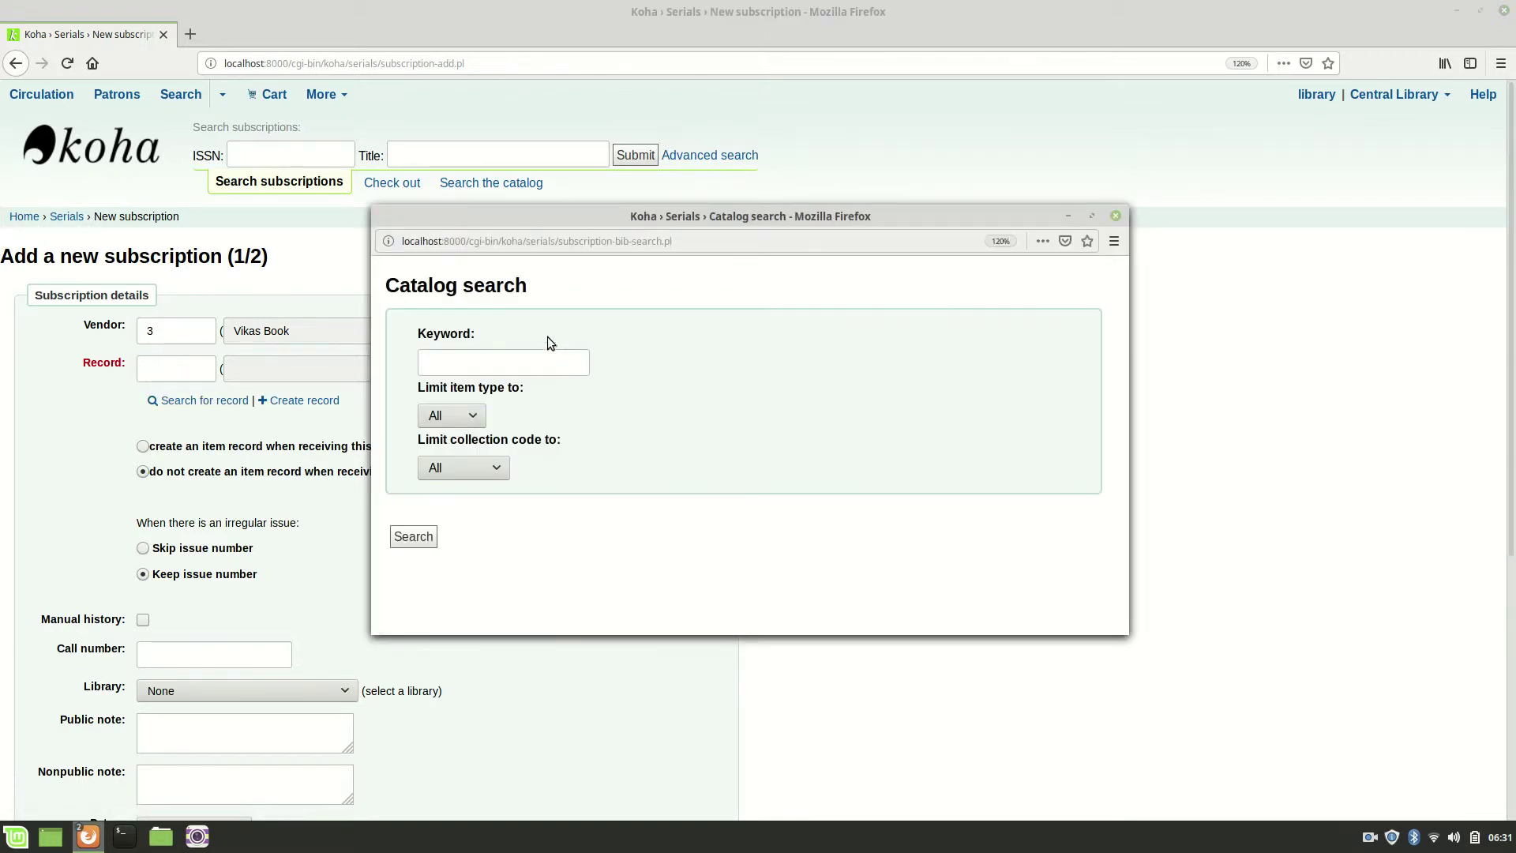
click(503, 365)
text(journal )
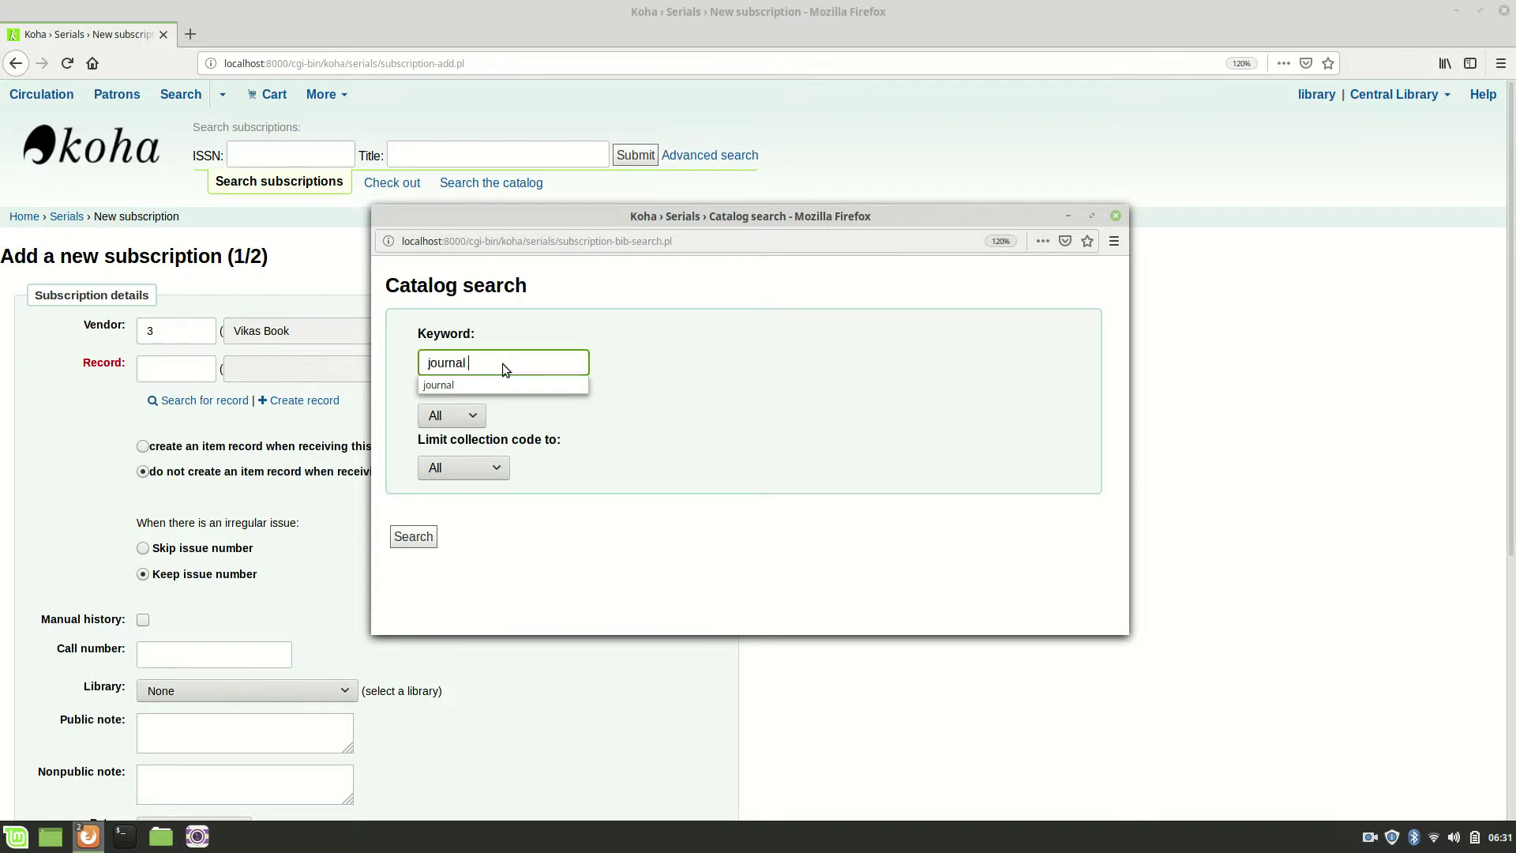
text(of library)
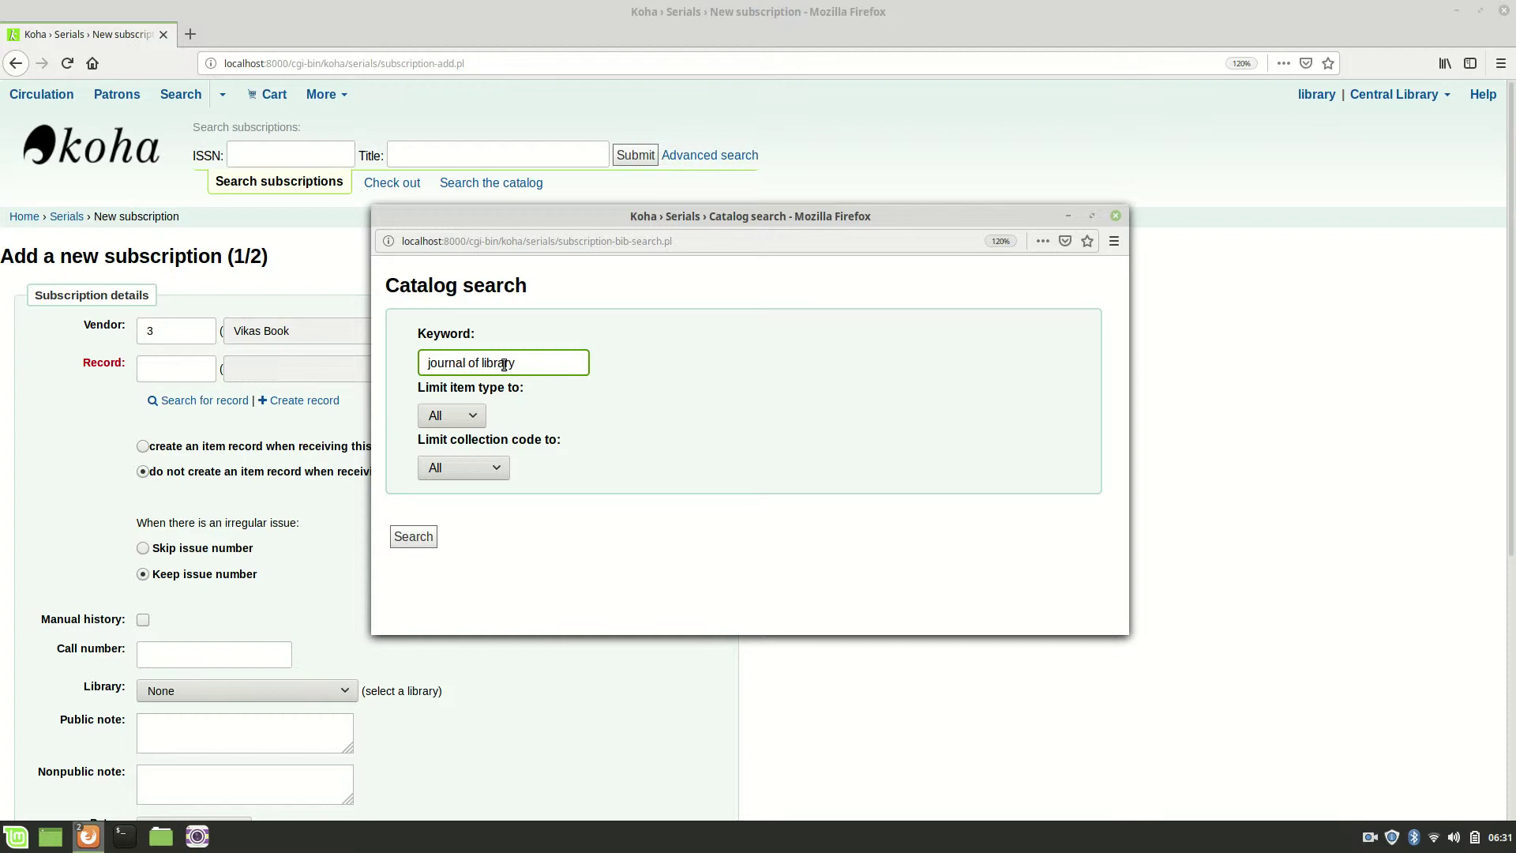
click(422, 540)
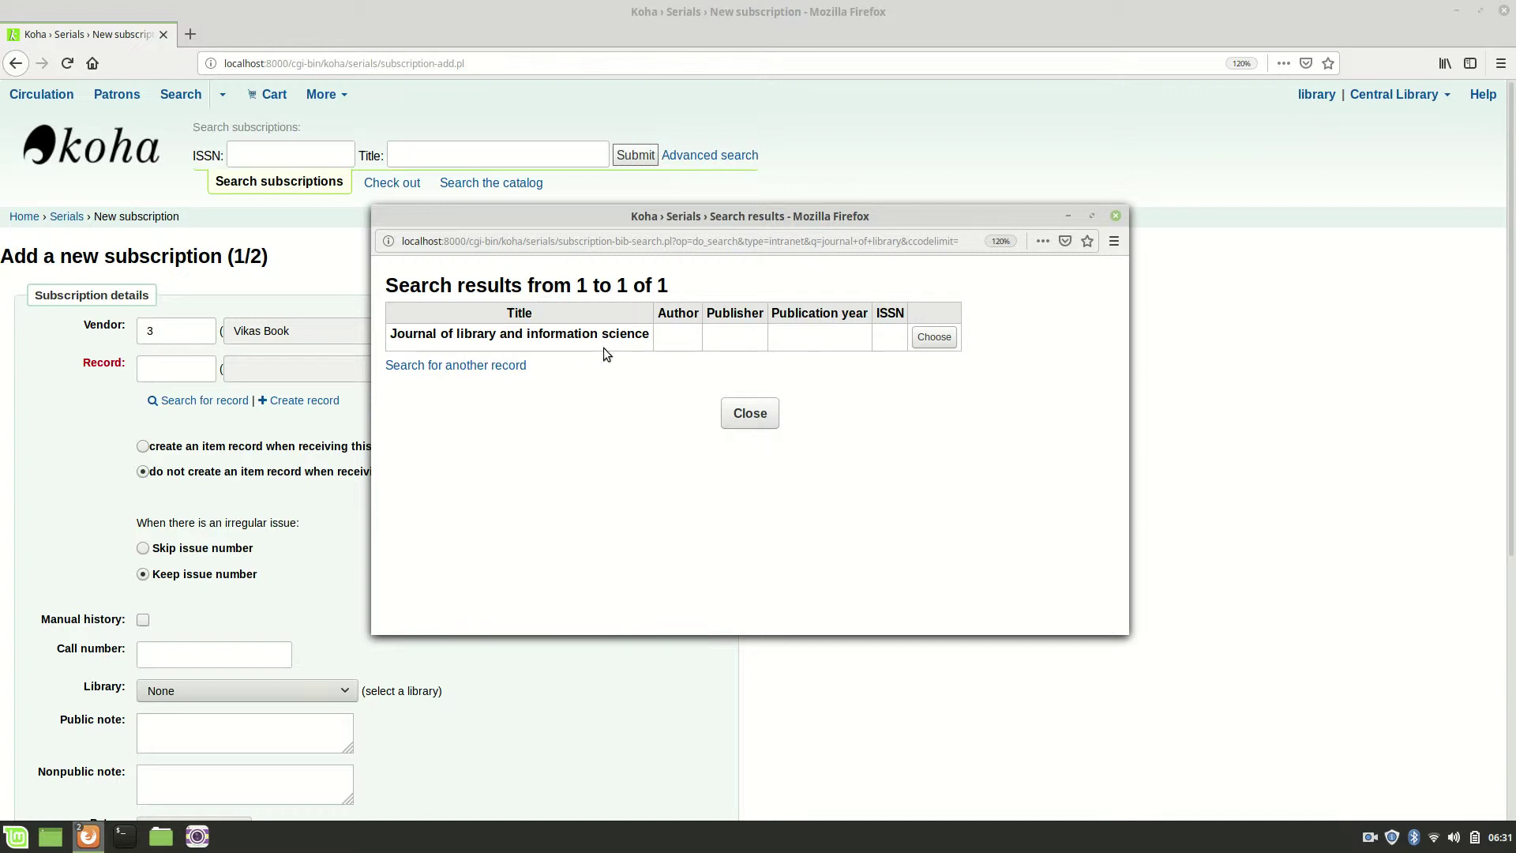
click(935, 337)
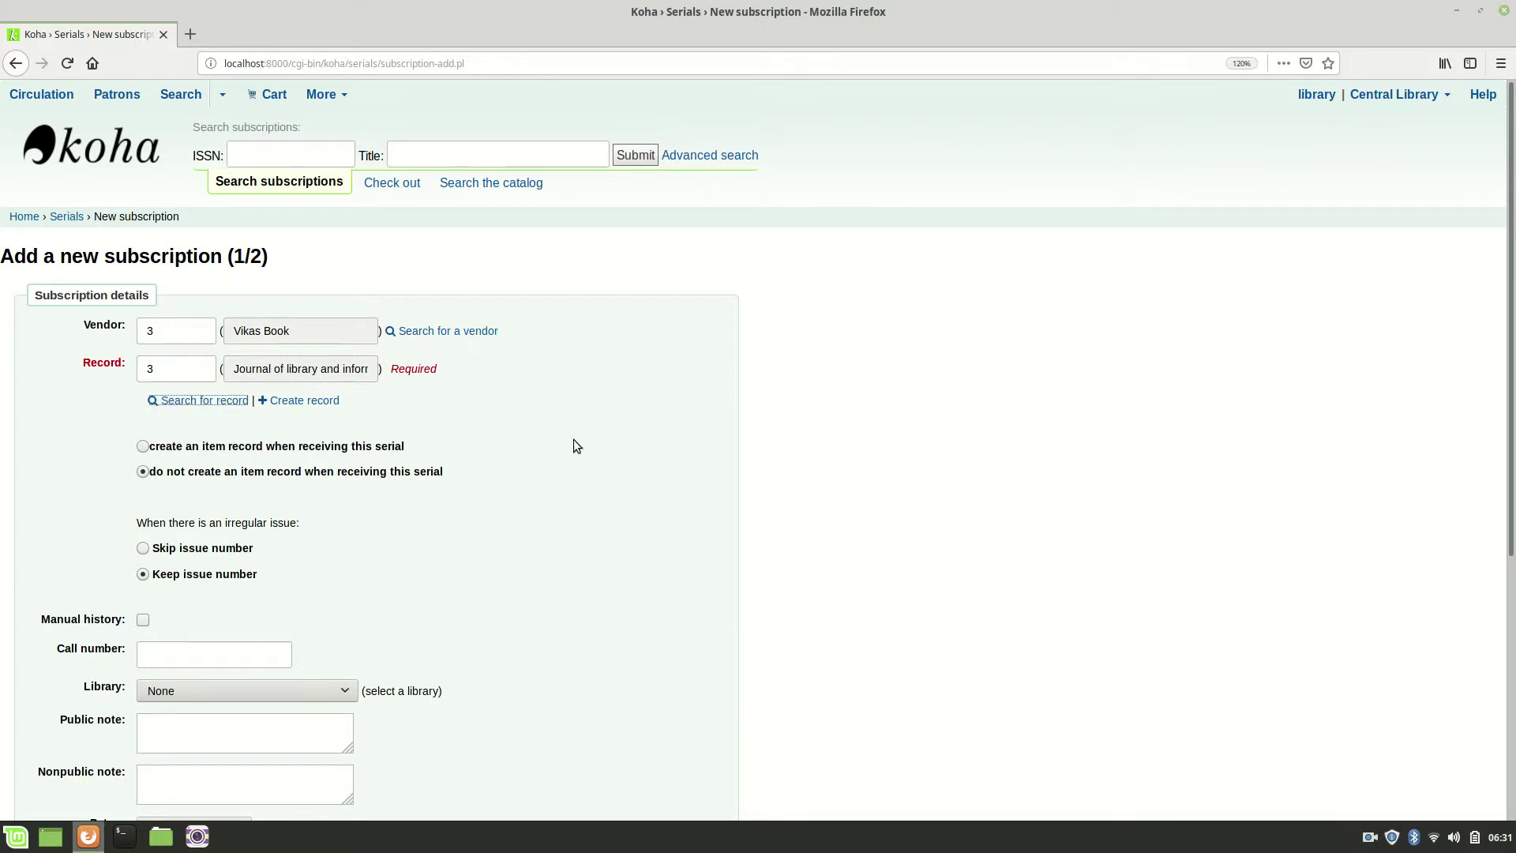
Set the subscription's library to Central Library and the patron notification to New serial issue, leaving both notes blank
scroll(586, 445, down, 3)
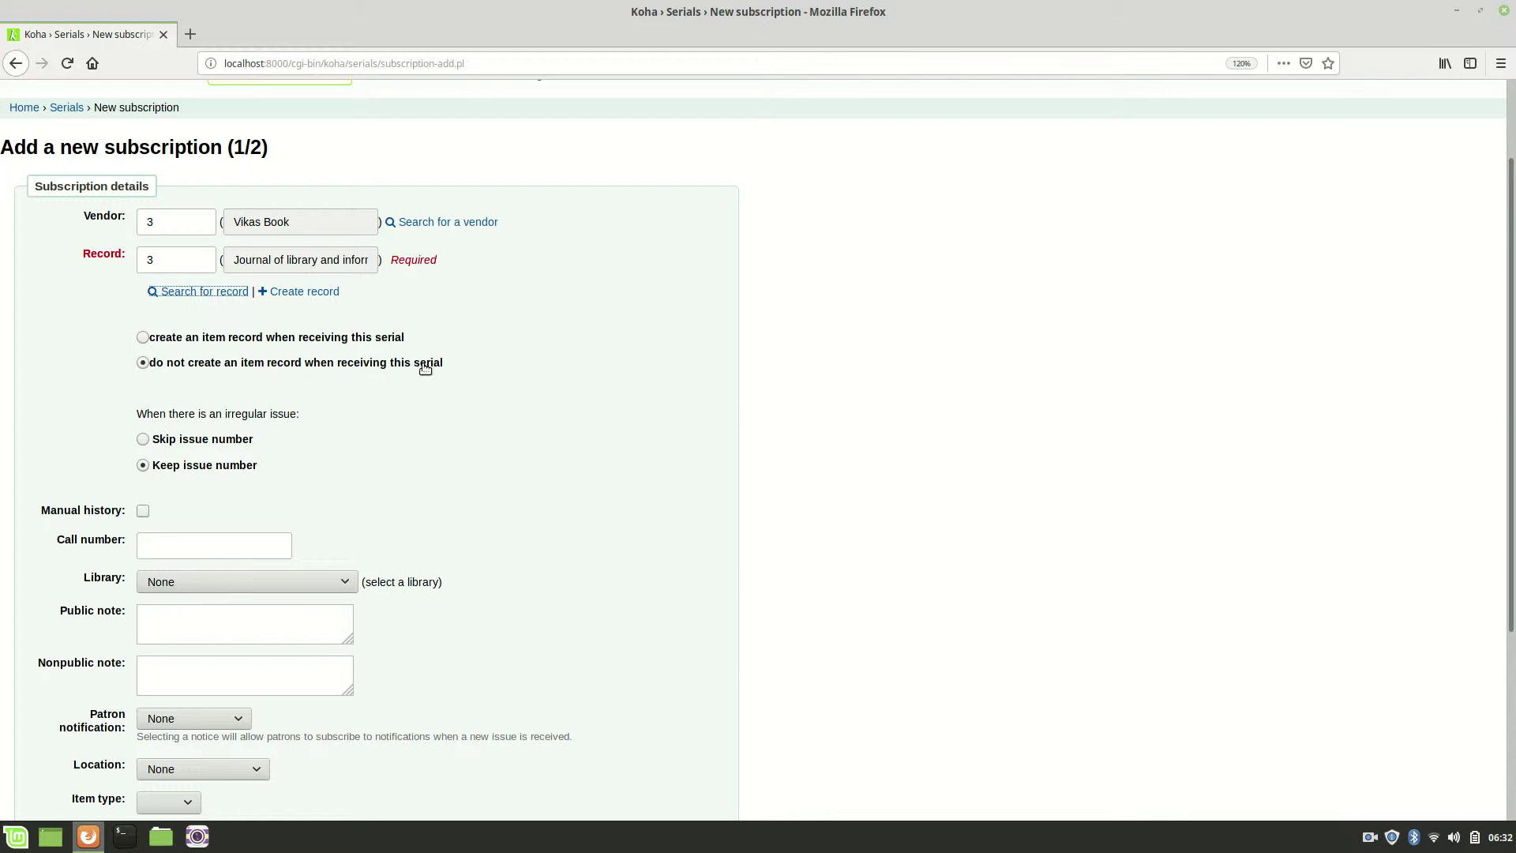
scroll(425, 368, down, 3)
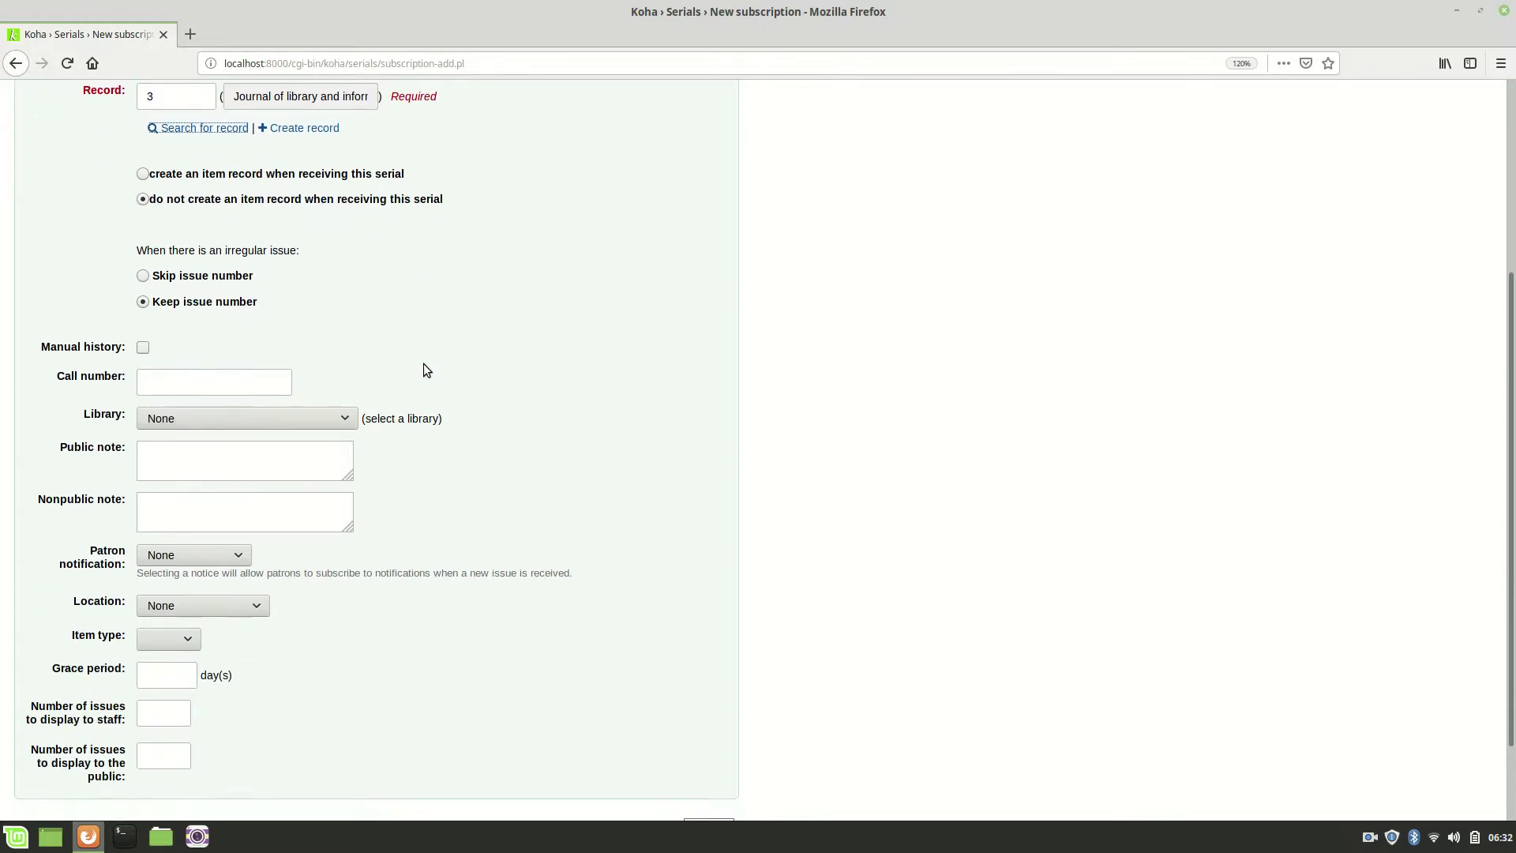
click(254, 420)
click(257, 469)
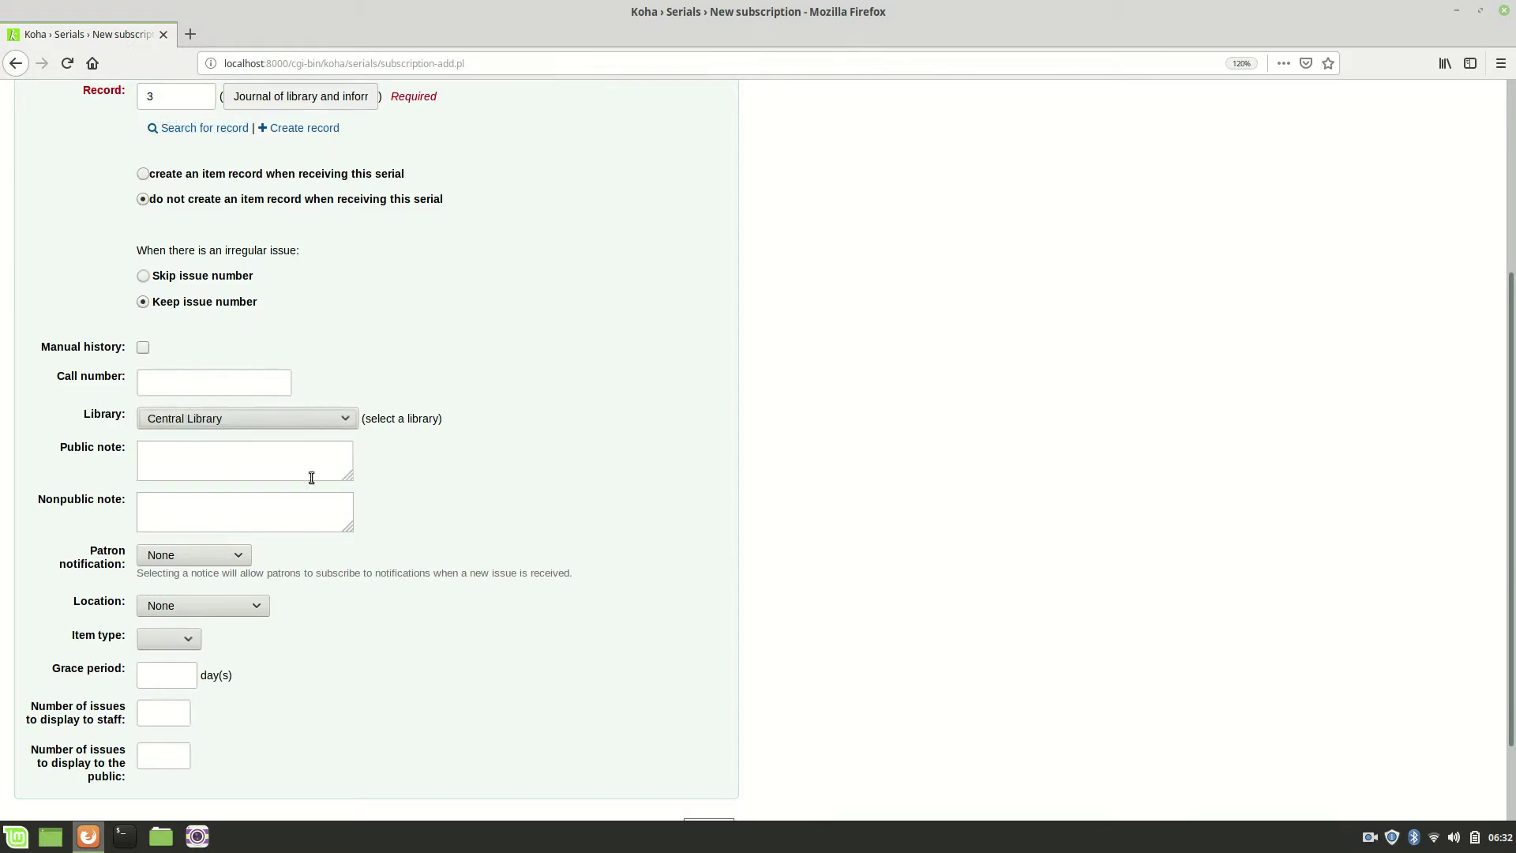
click(248, 462)
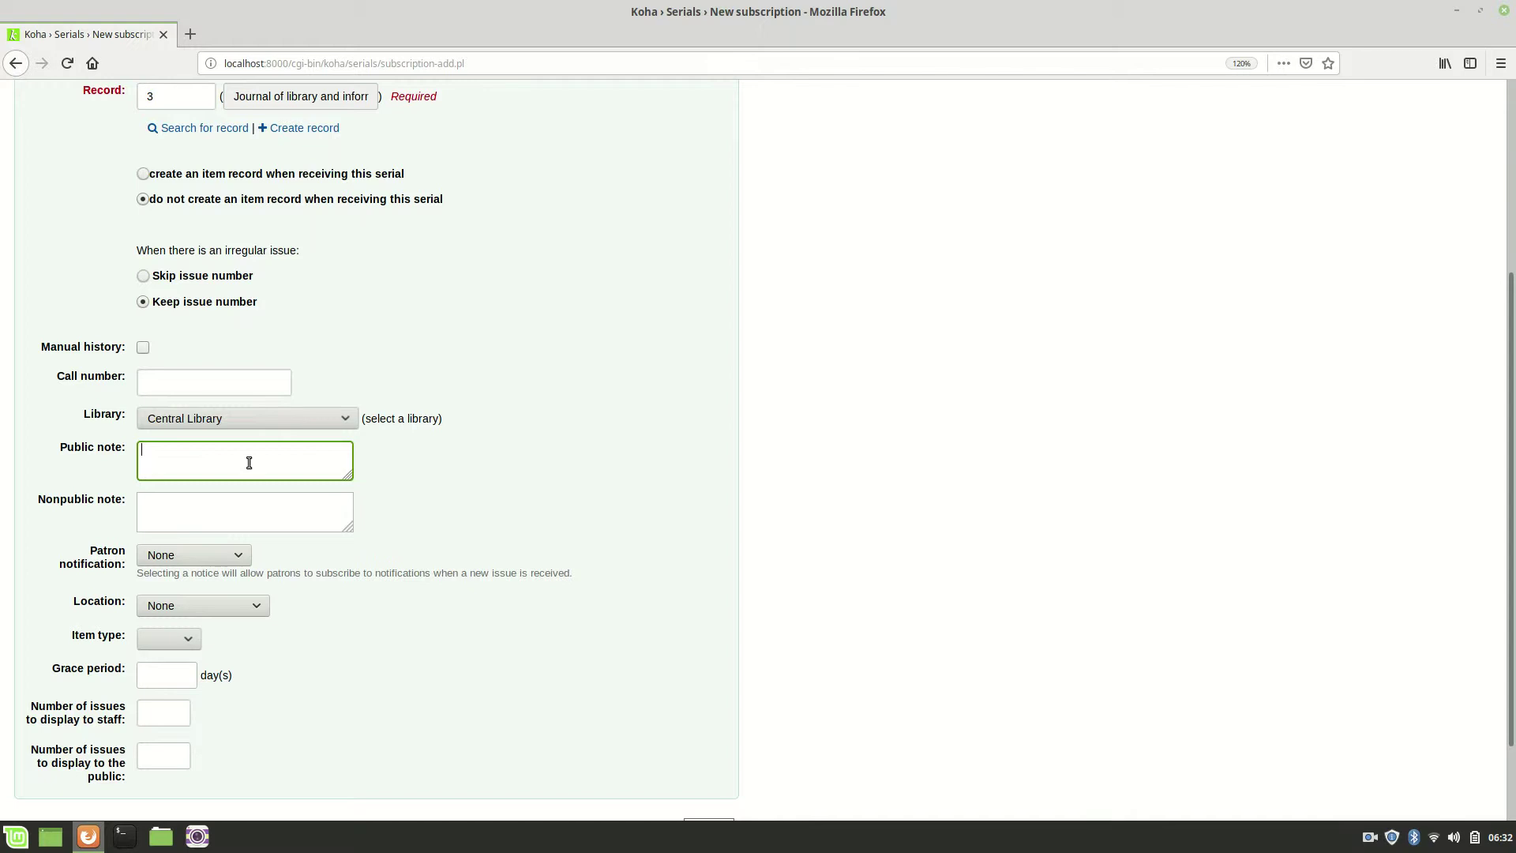
click(247, 513)
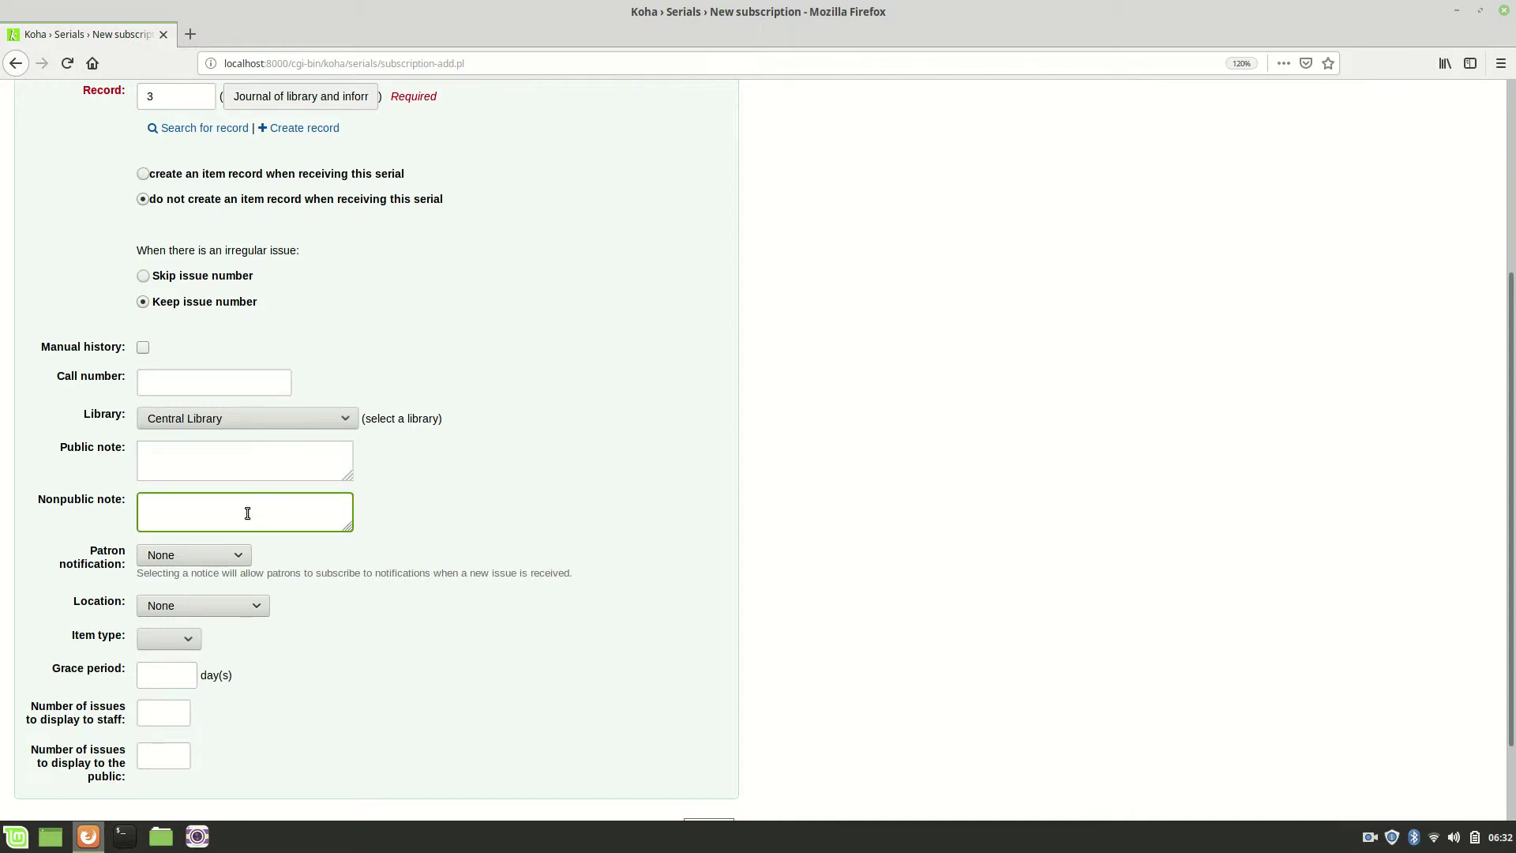
scroll(524, 424, down, 2)
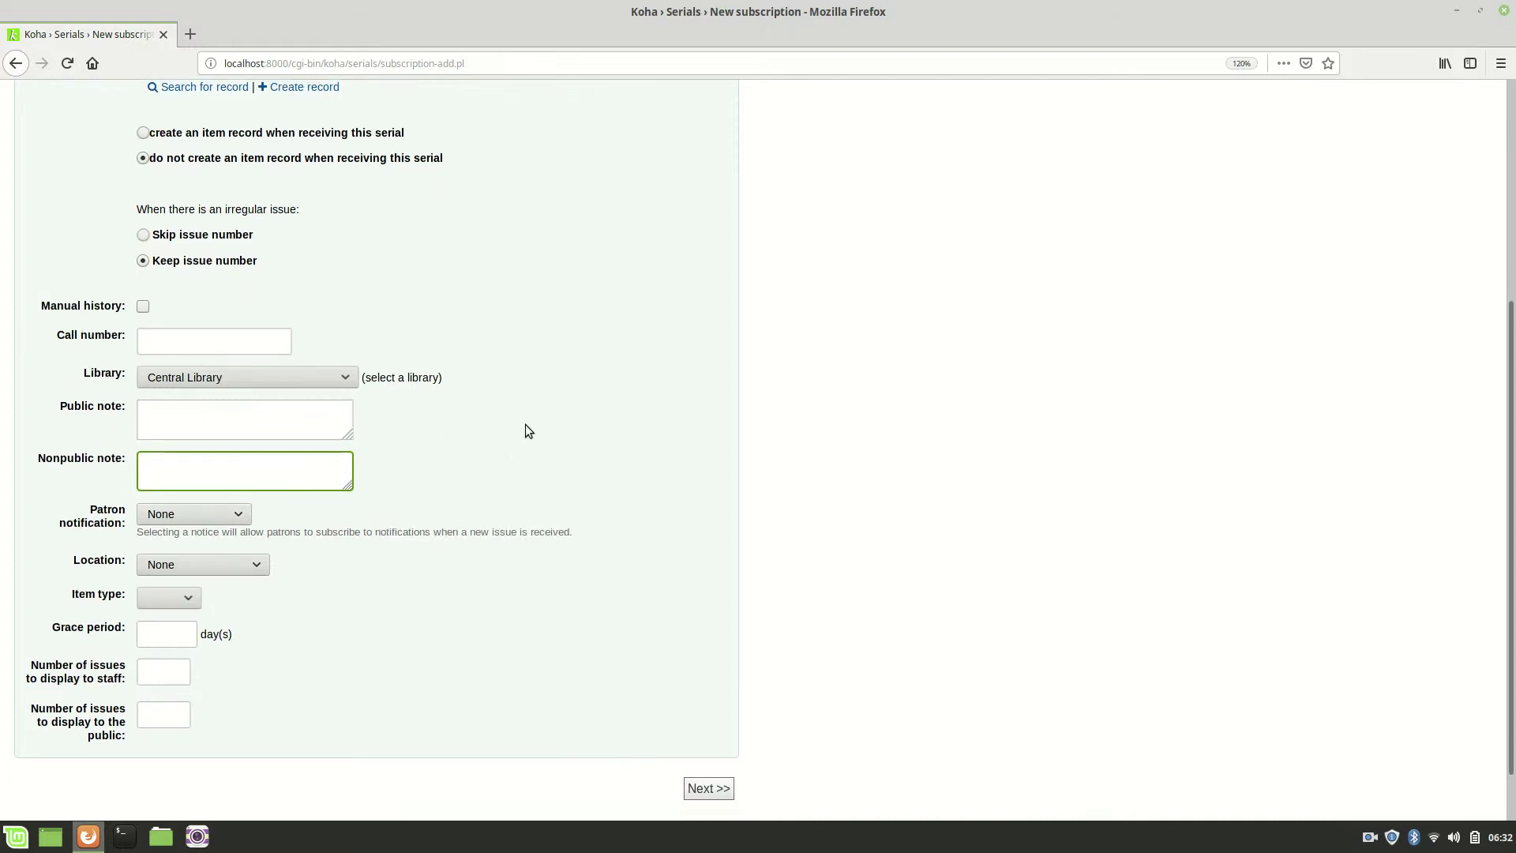
click(202, 452)
click(206, 501)
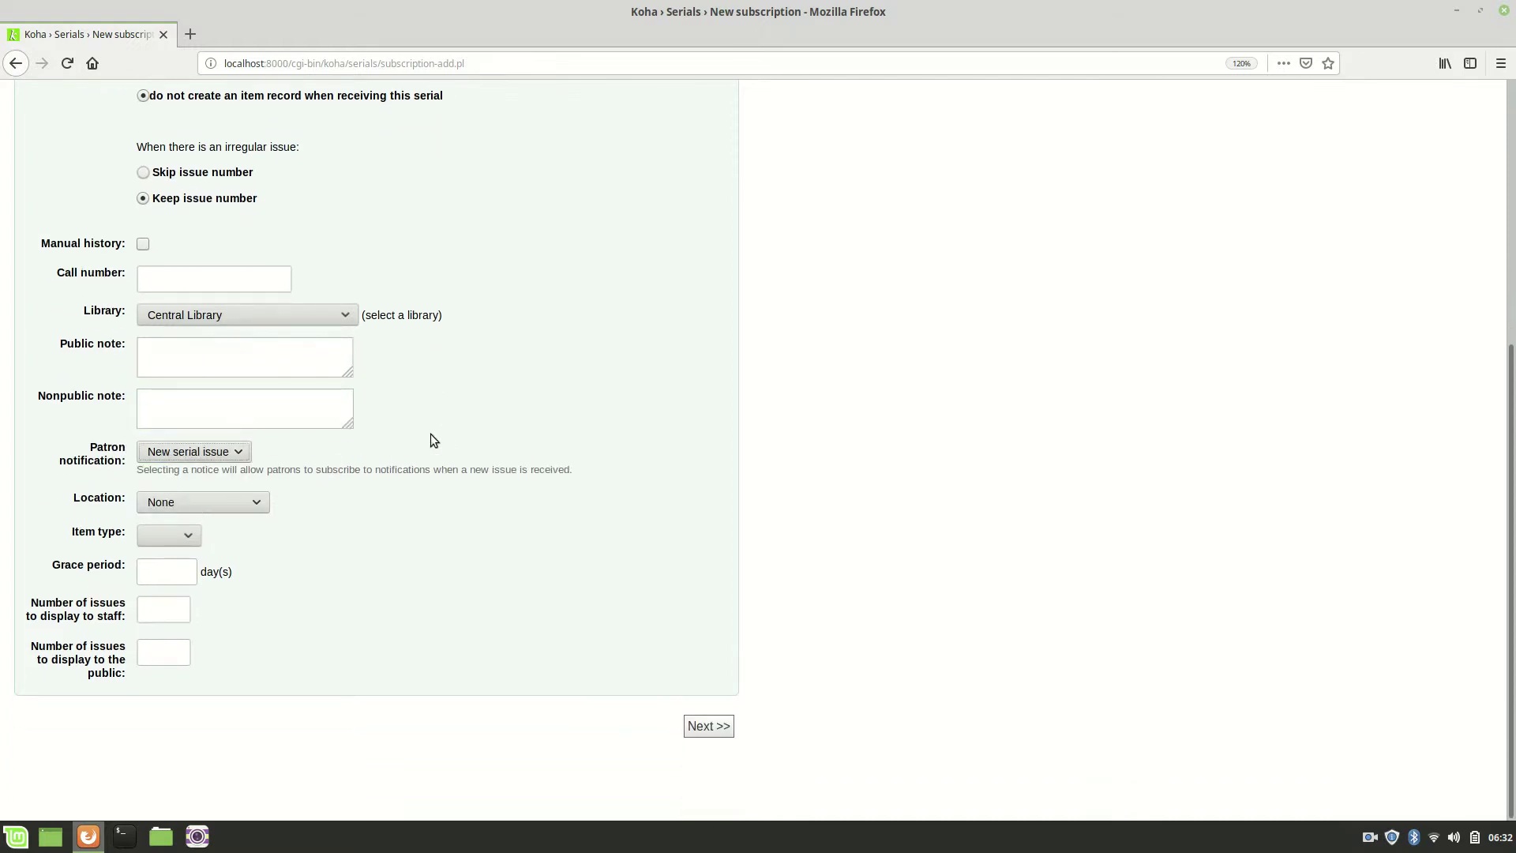
Set the subscription's location to On Display and its item type to Books
click(255, 503)
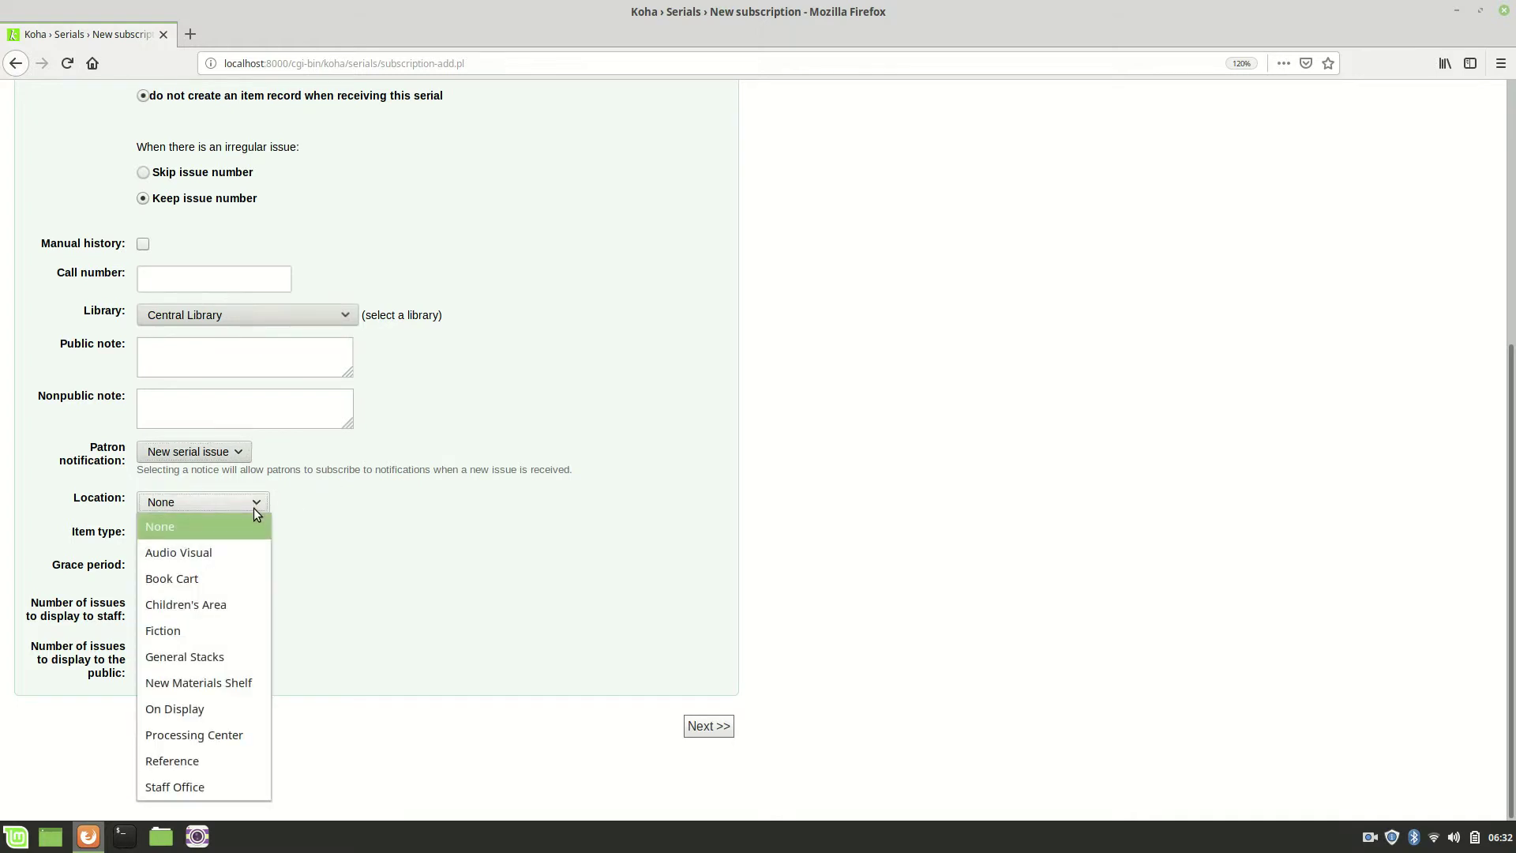
click(221, 713)
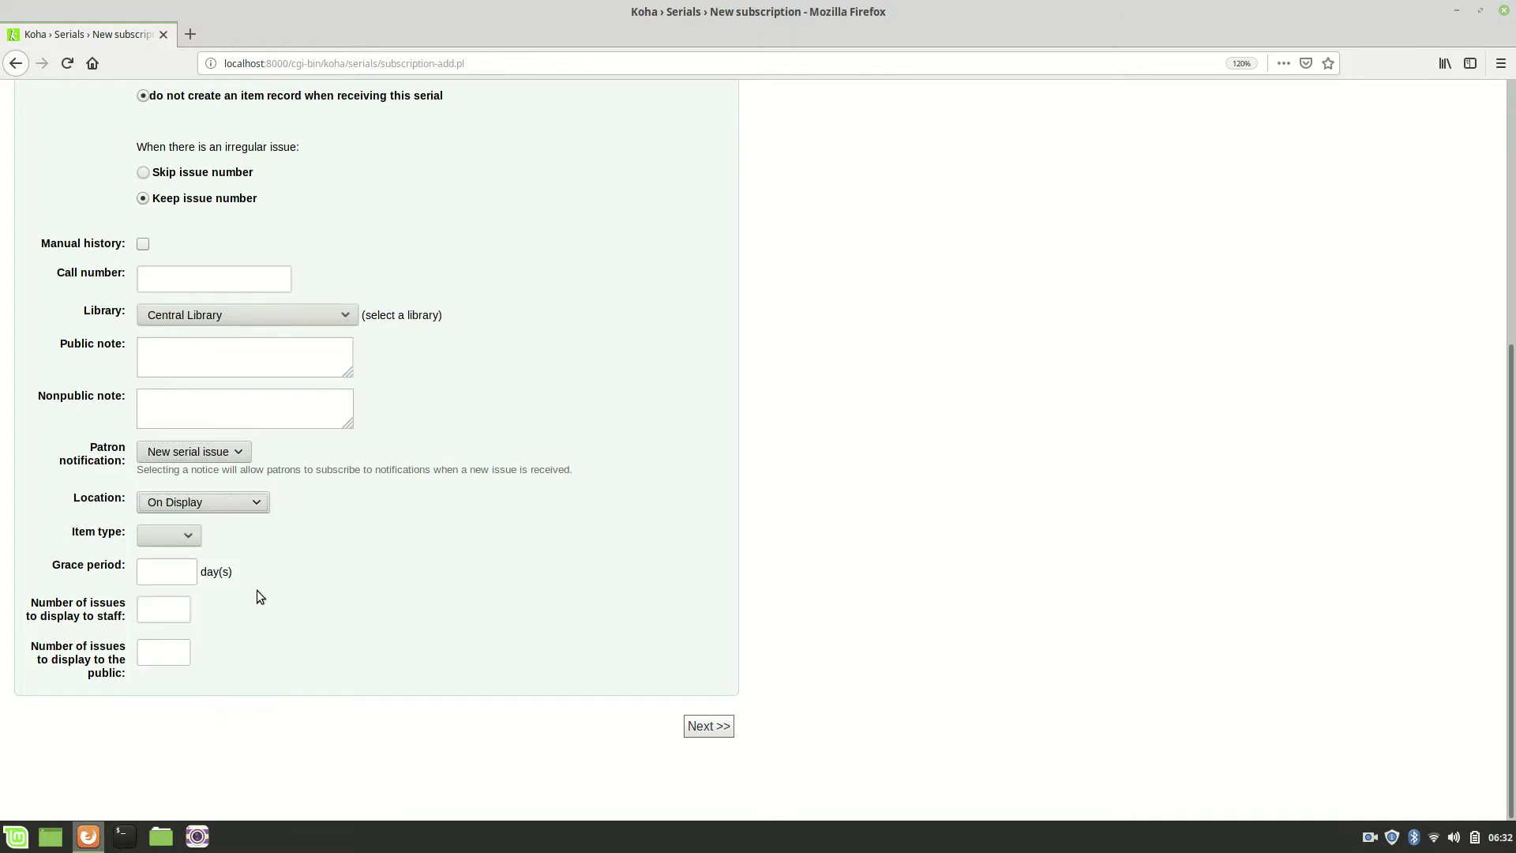
click(188, 537)
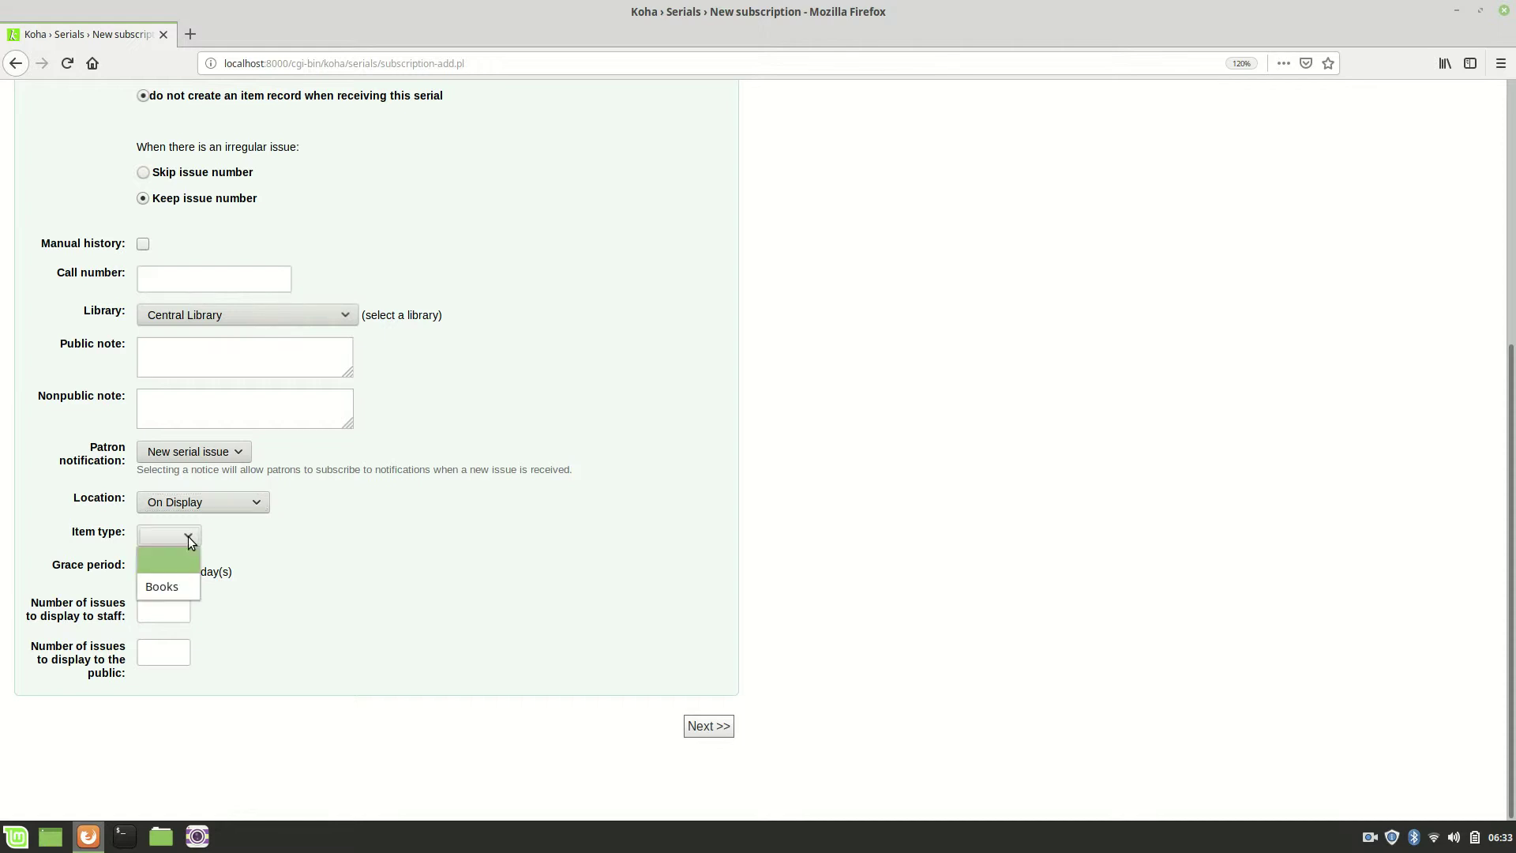
click(180, 592)
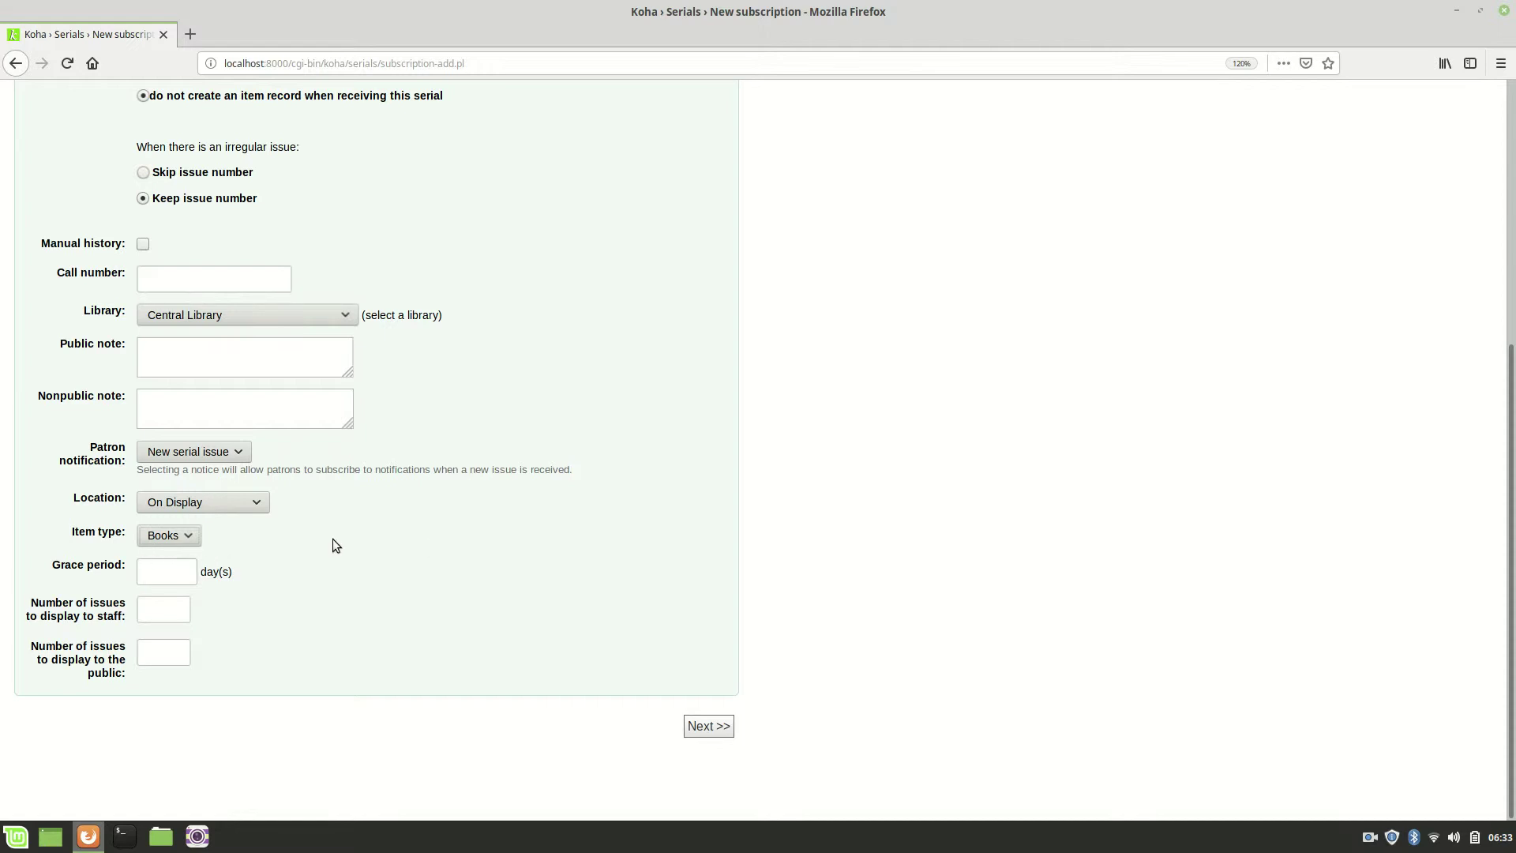
Set the grace period to 15 days, leave the numbers of issues to display blank, and continue to the serials planning page
click(172, 571)
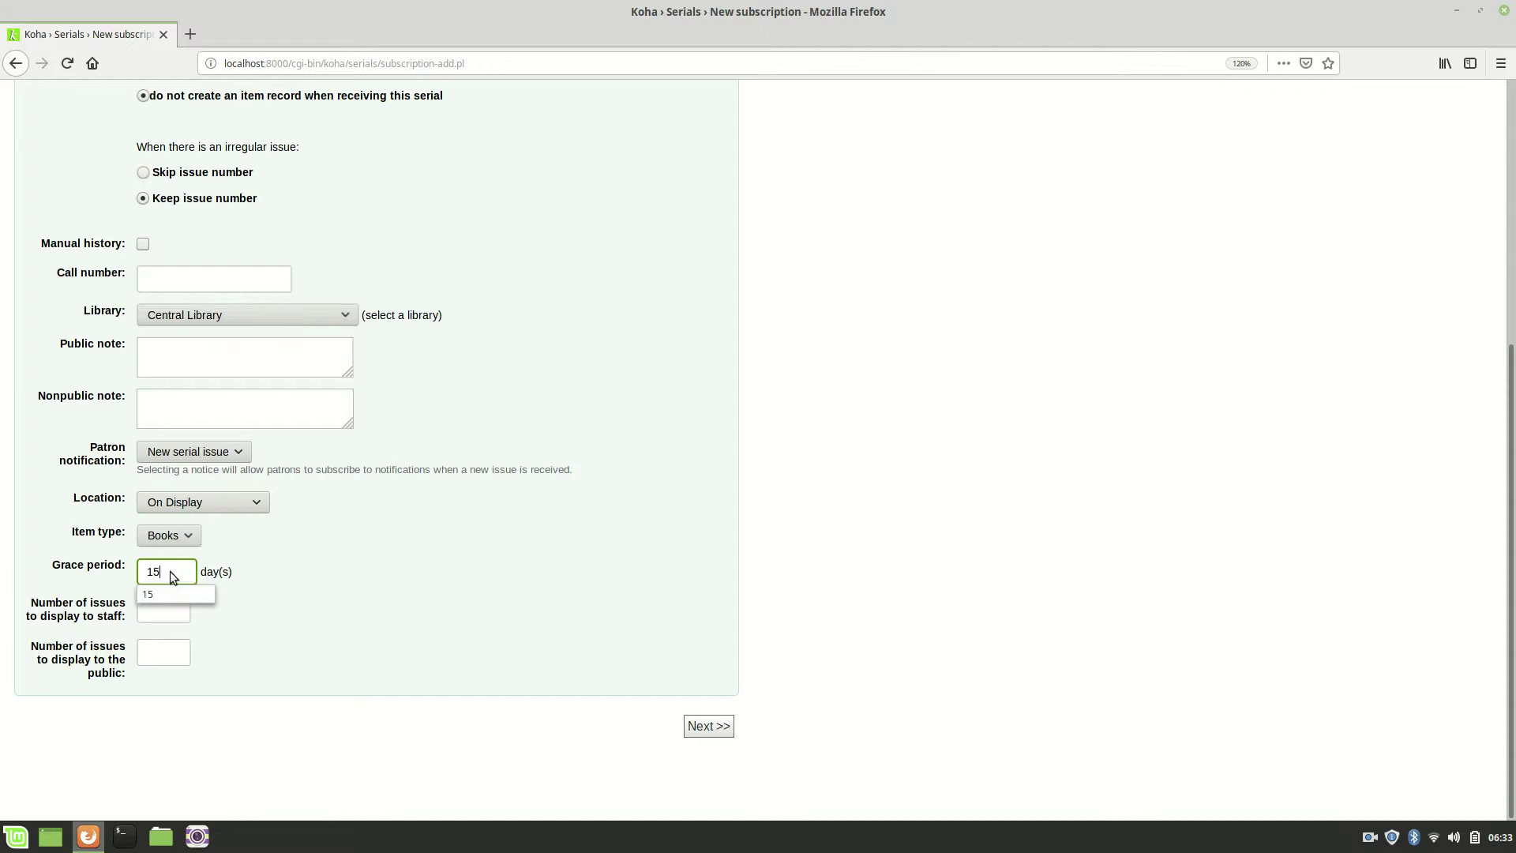
click(359, 575)
click(153, 608)
click(157, 654)
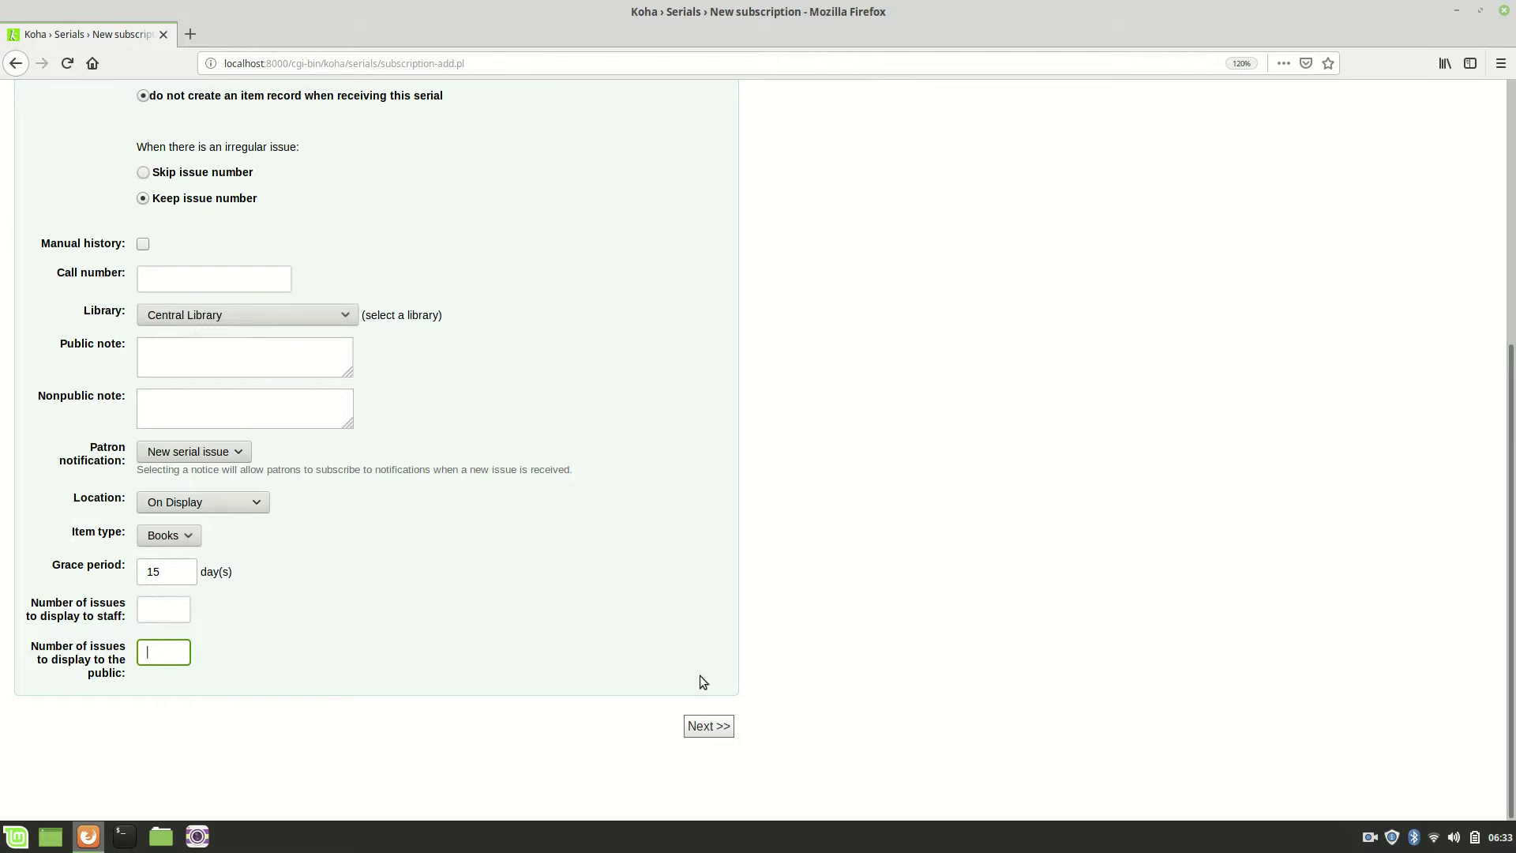
click(708, 727)
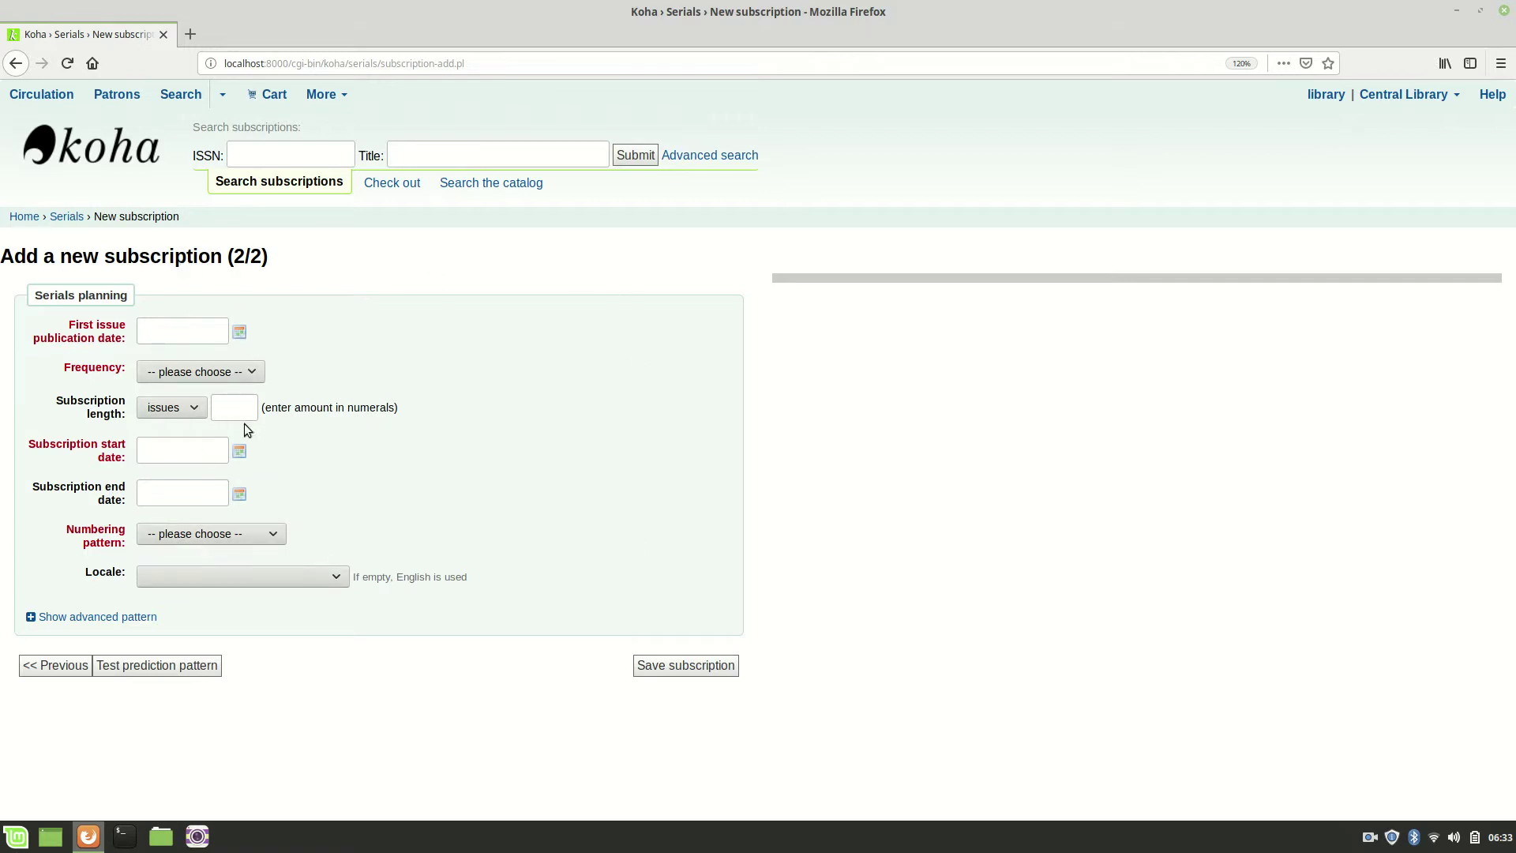
Set the first issue publication date to 01/01/2019 and the frequency to 1/month
click(194, 328)
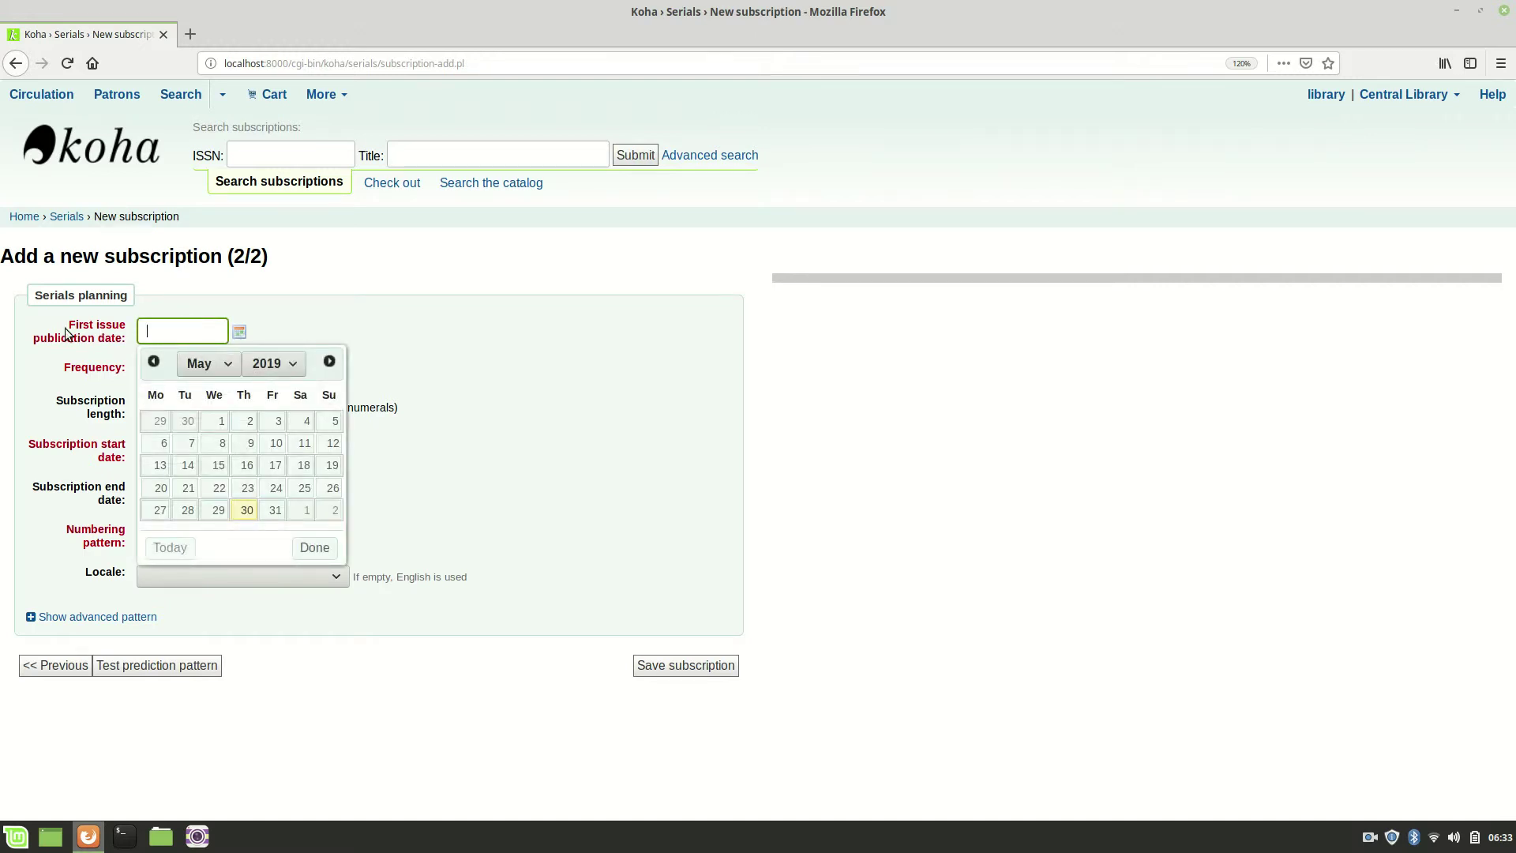
click(208, 368)
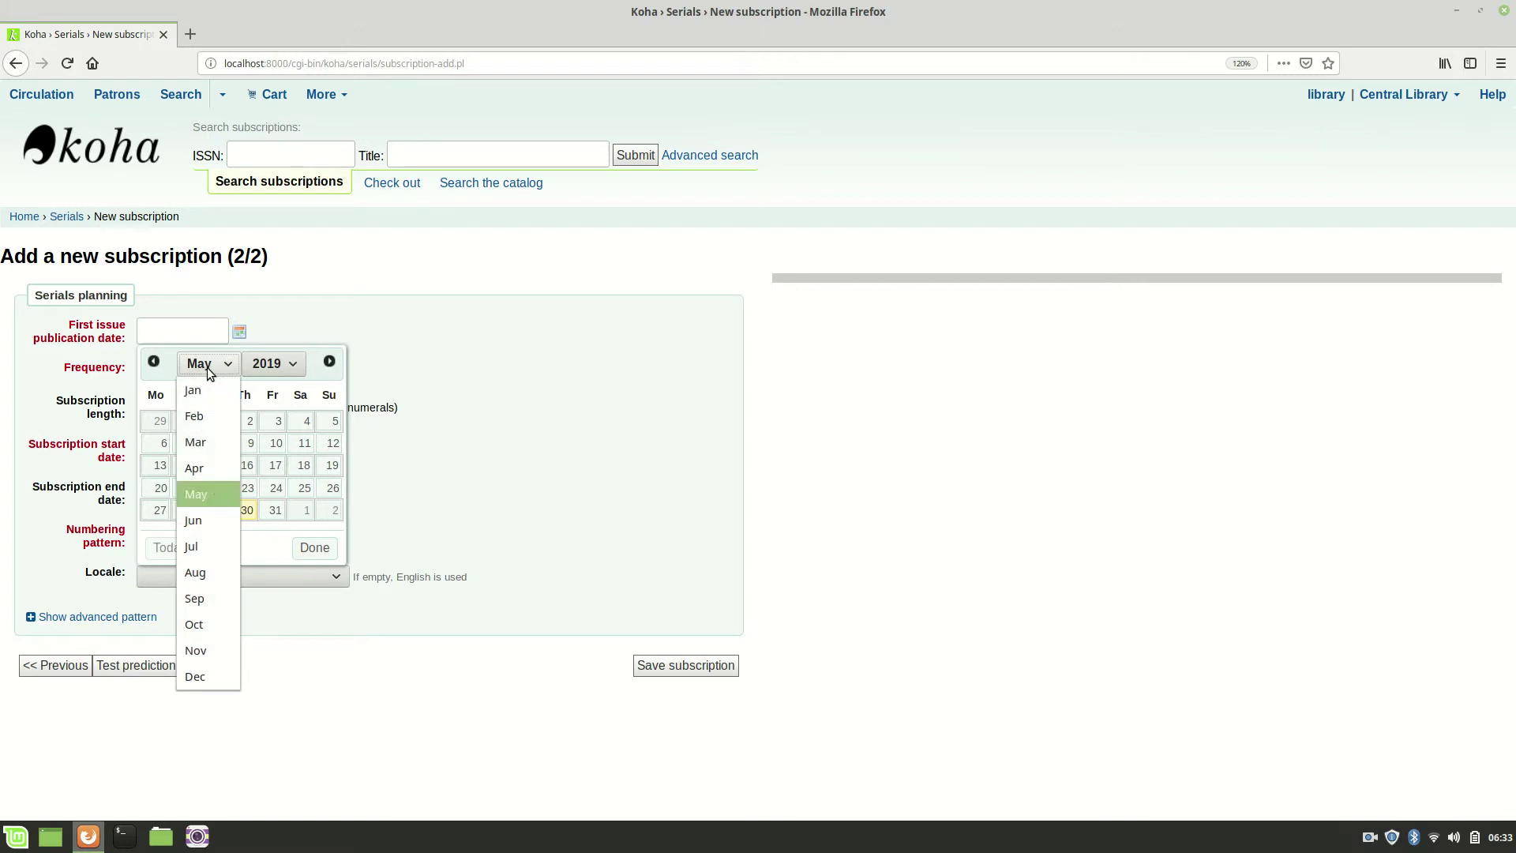
click(211, 391)
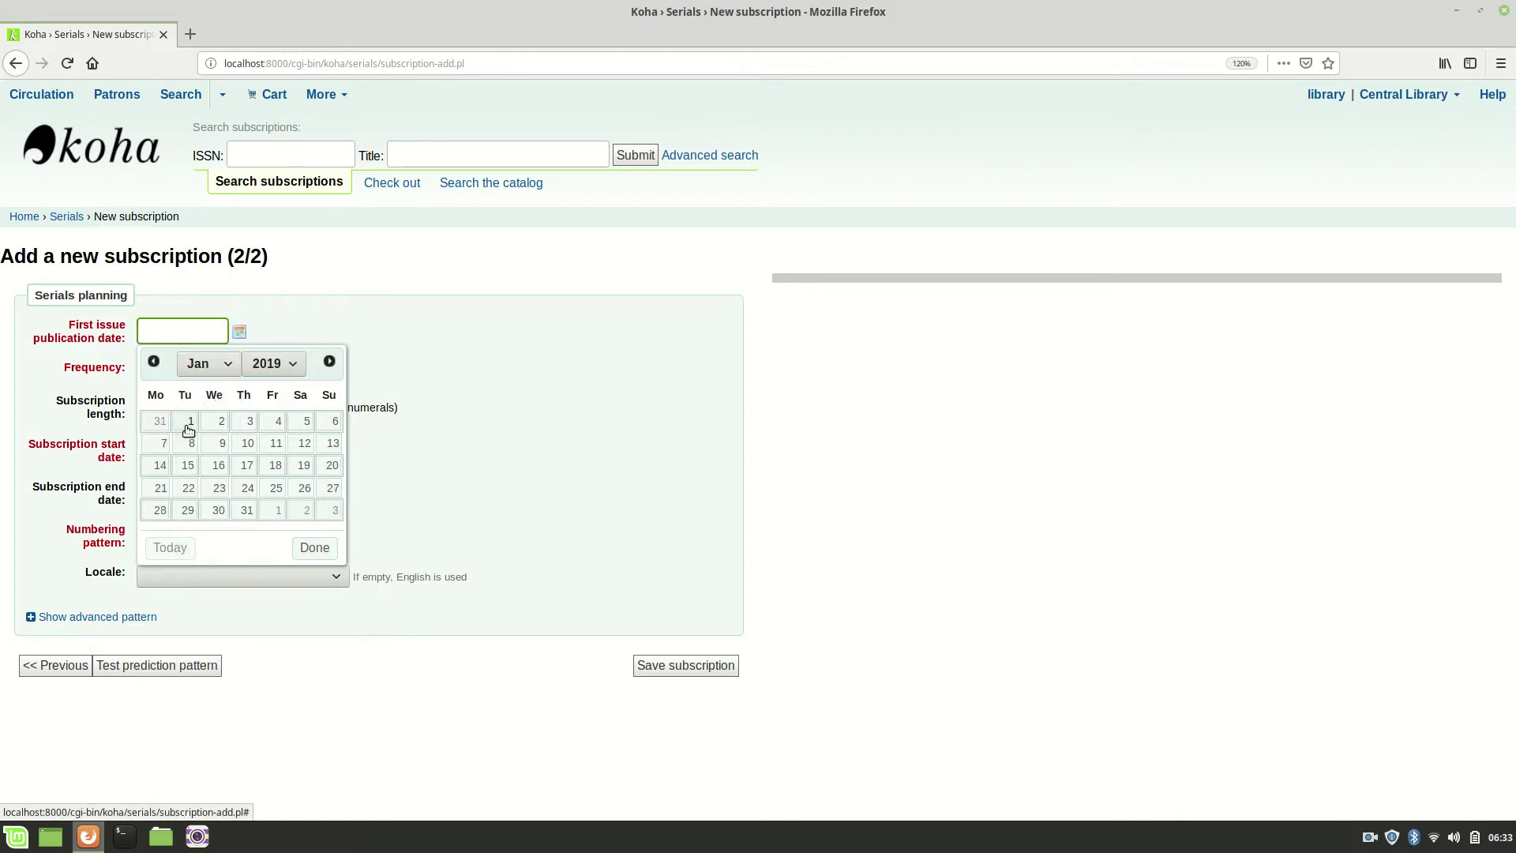
click(190, 422)
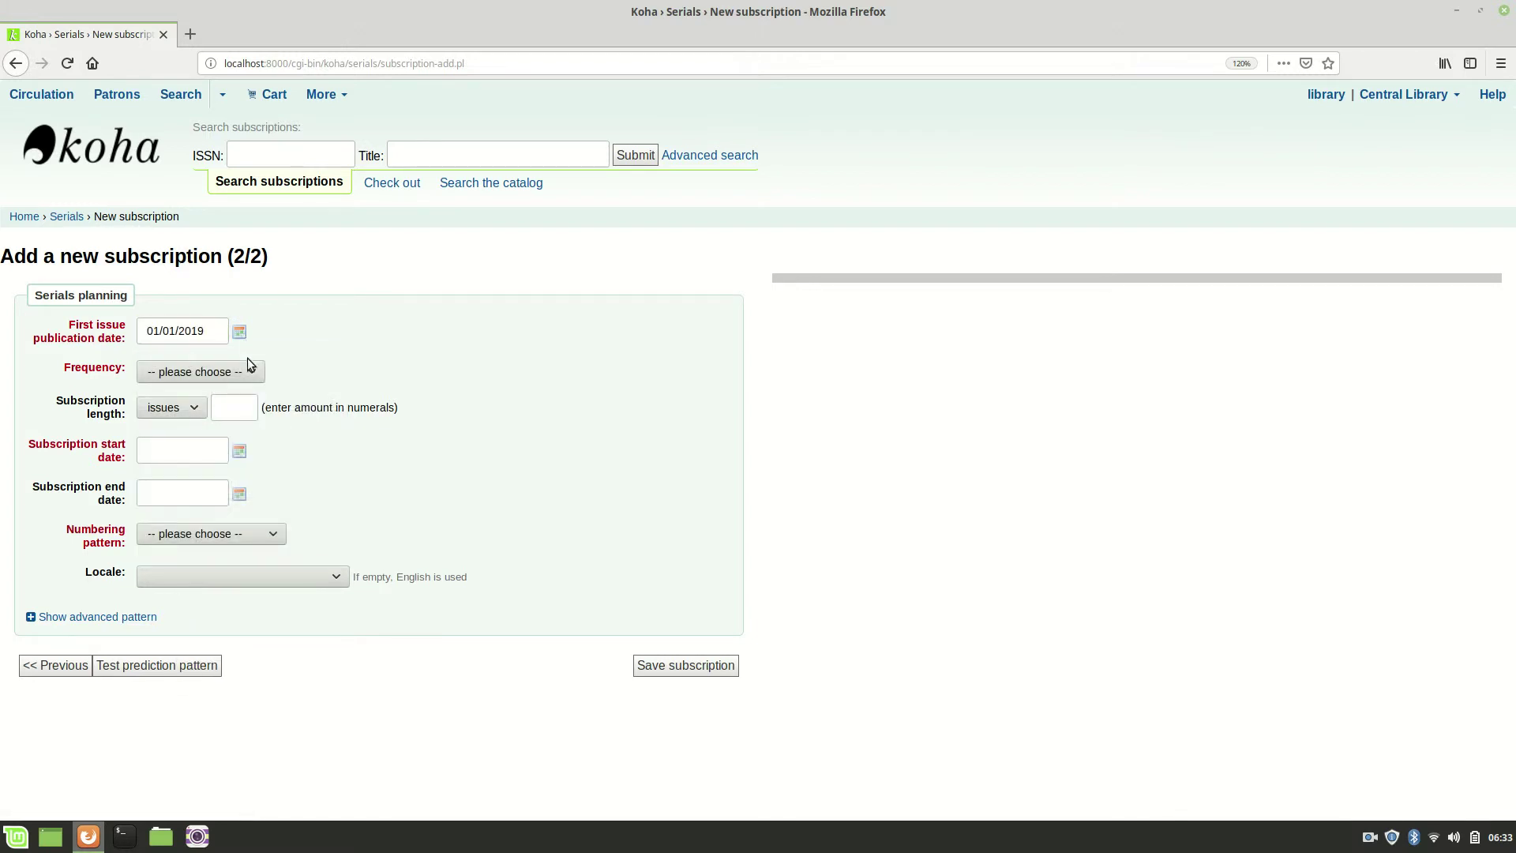
click(246, 375)
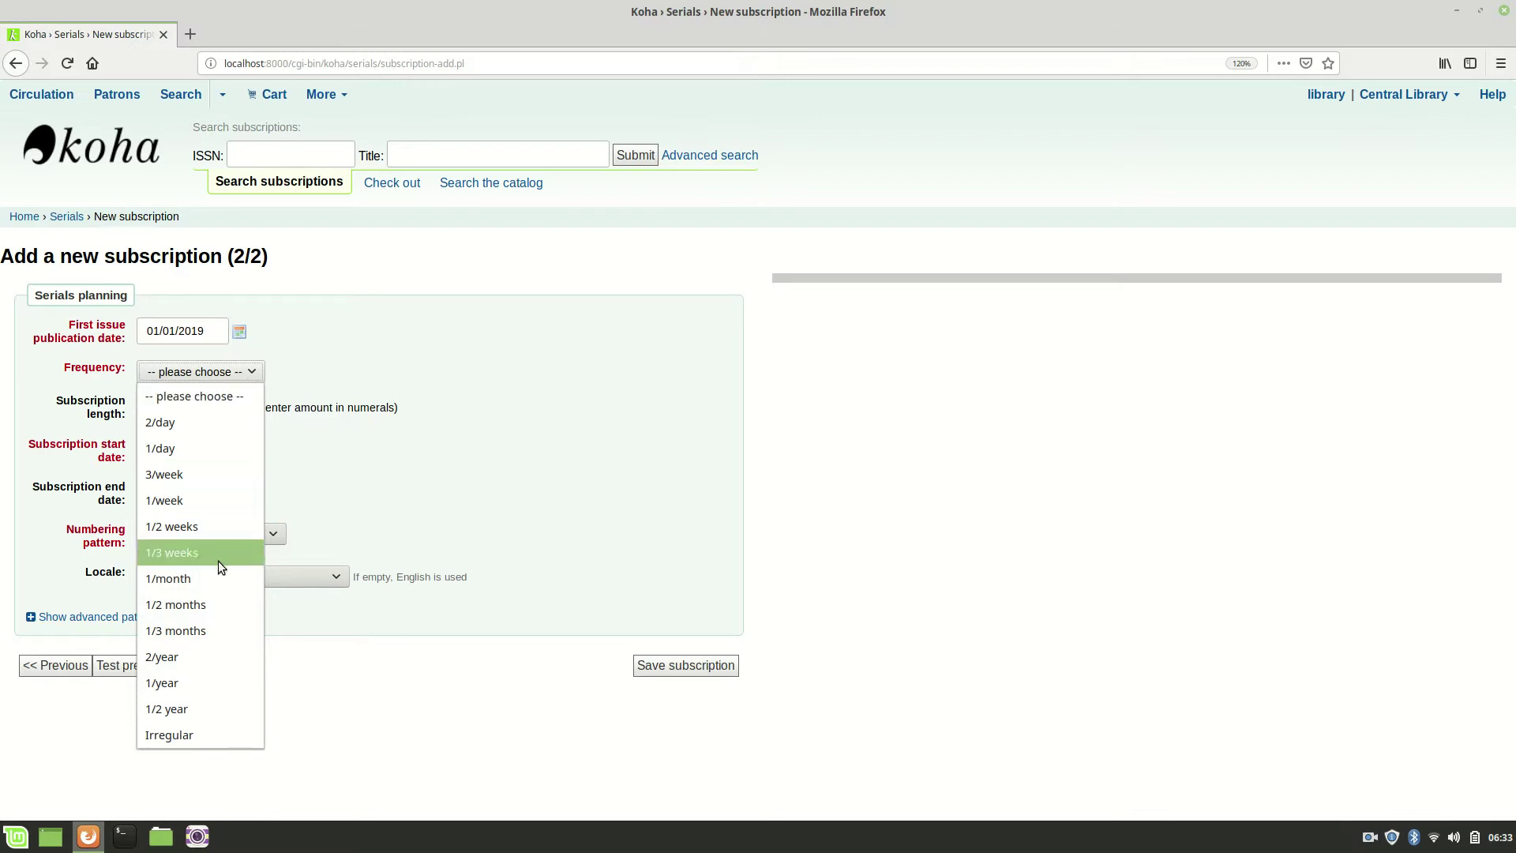
click(215, 584)
Set the subscription start date to 01/01/2019 and the subscription end date to 31/12/2019
click(207, 441)
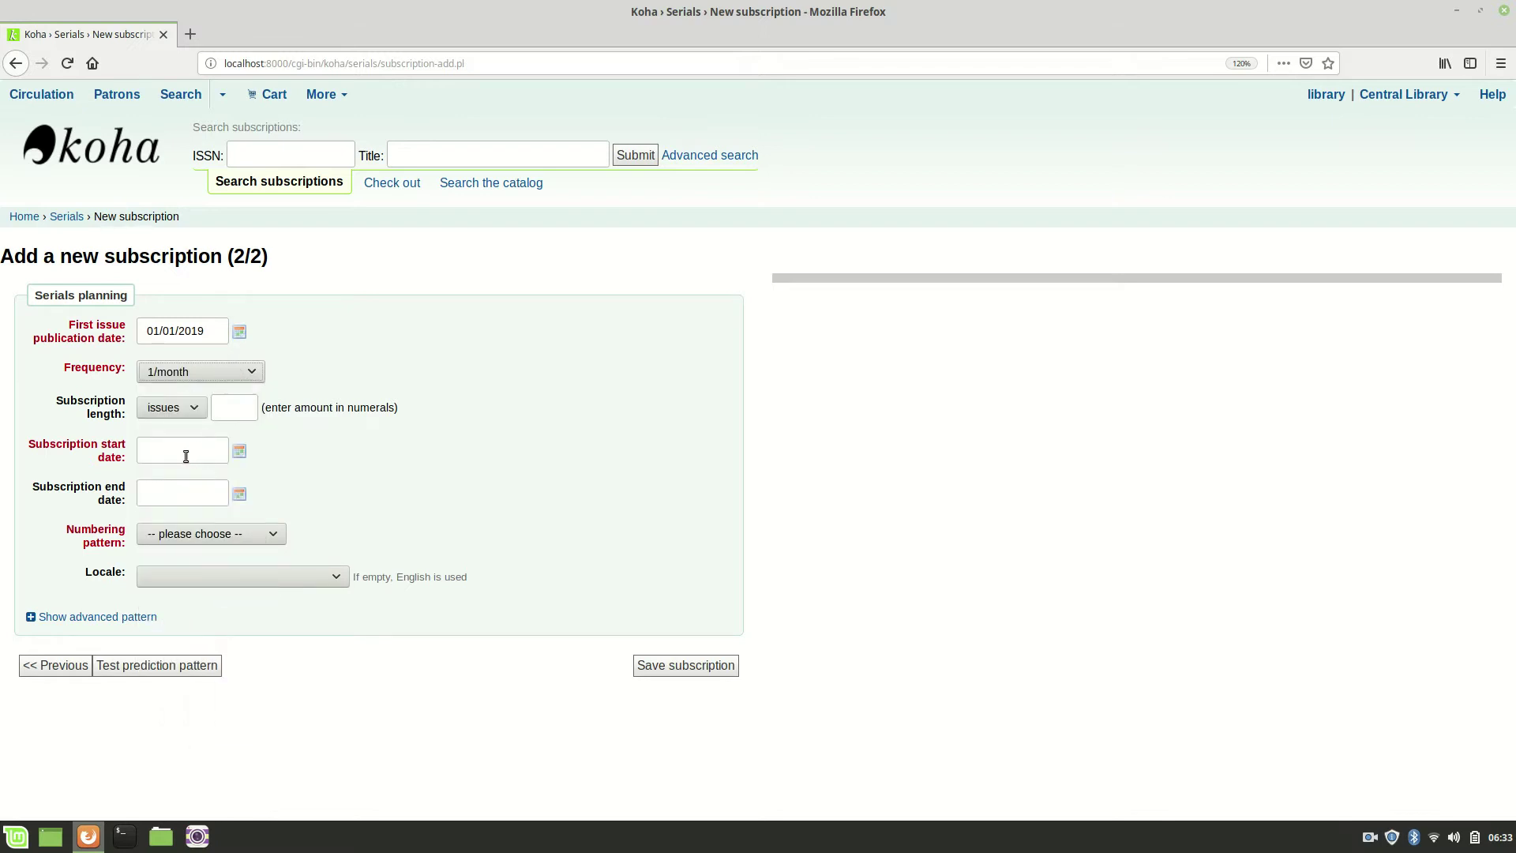
click(218, 484)
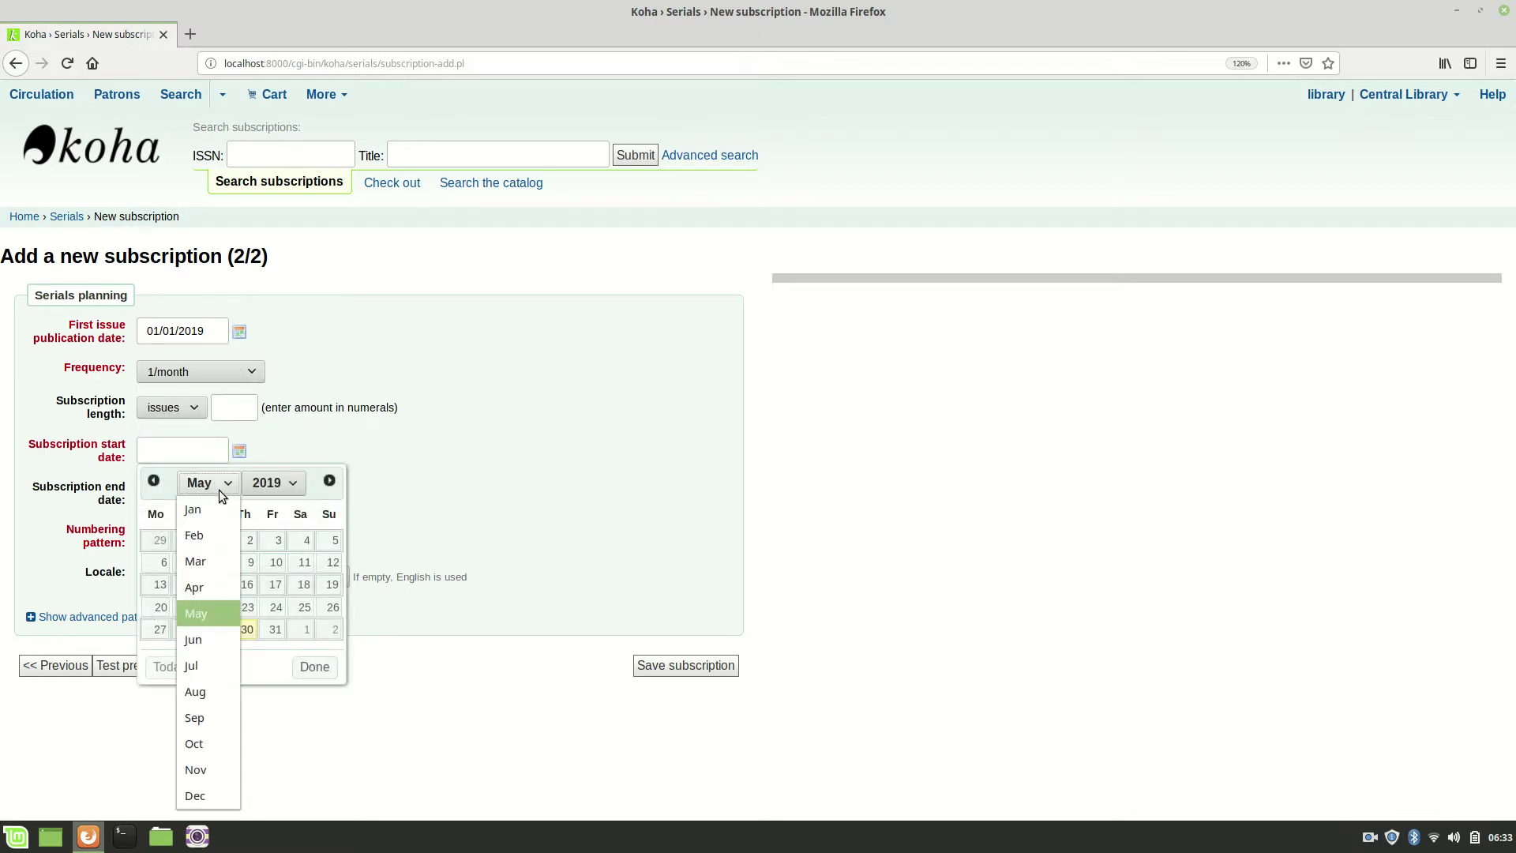
click(208, 507)
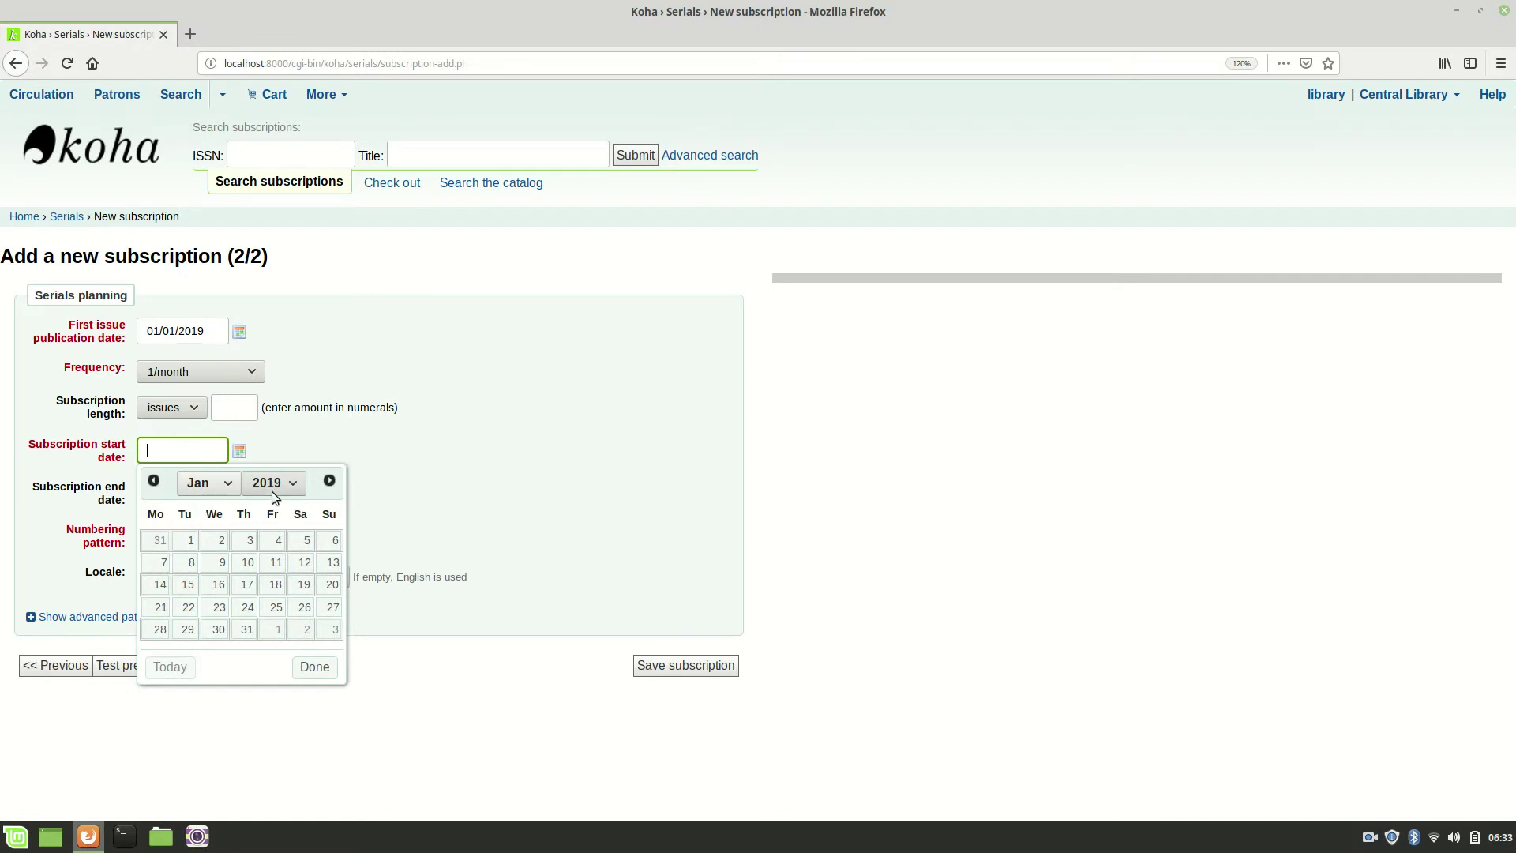
click(190, 541)
click(205, 493)
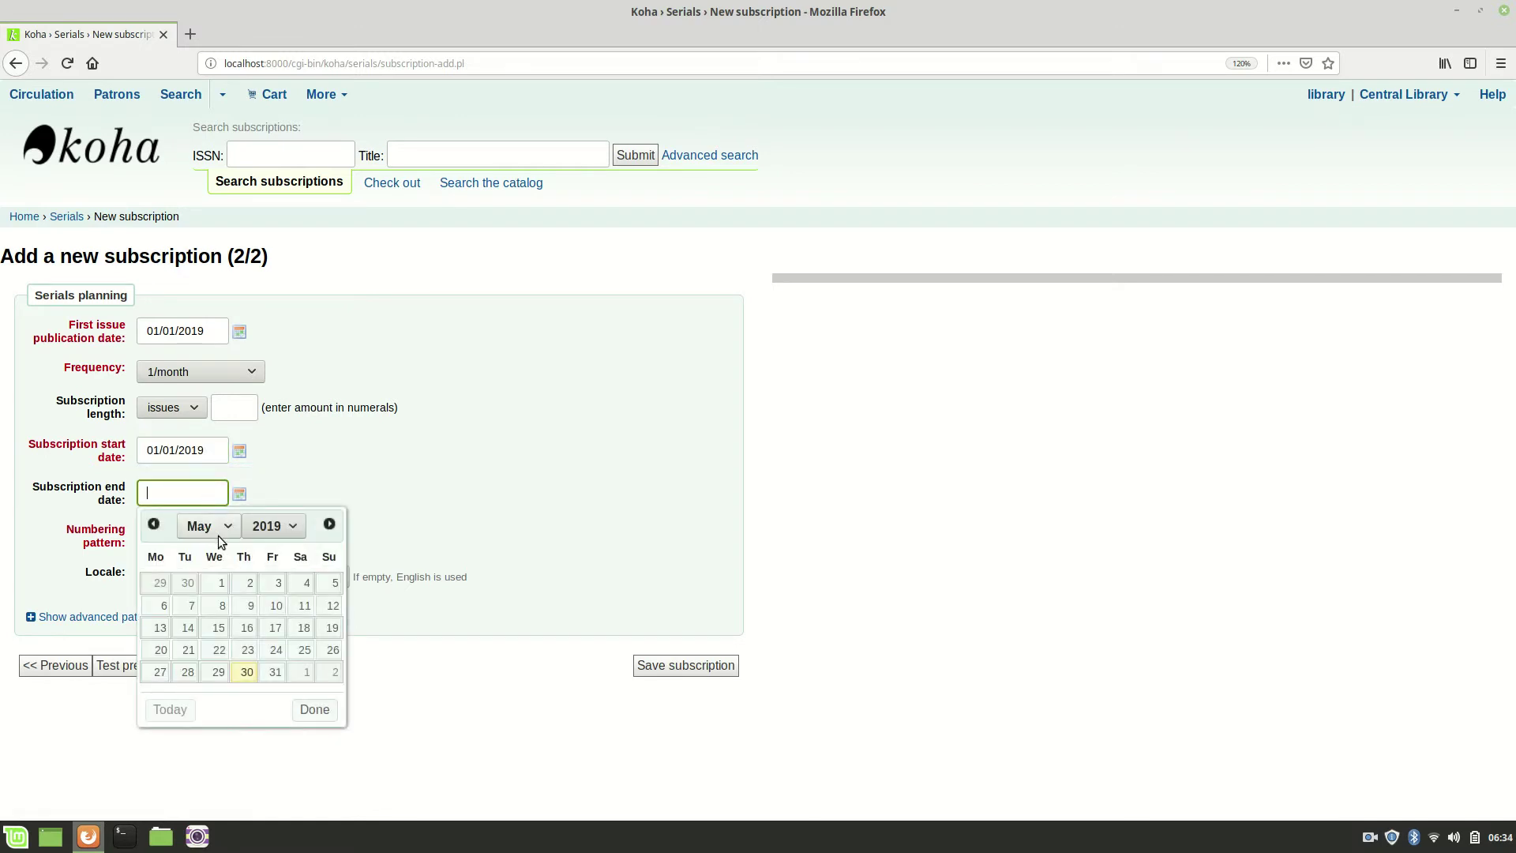
click(216, 529)
click(207, 499)
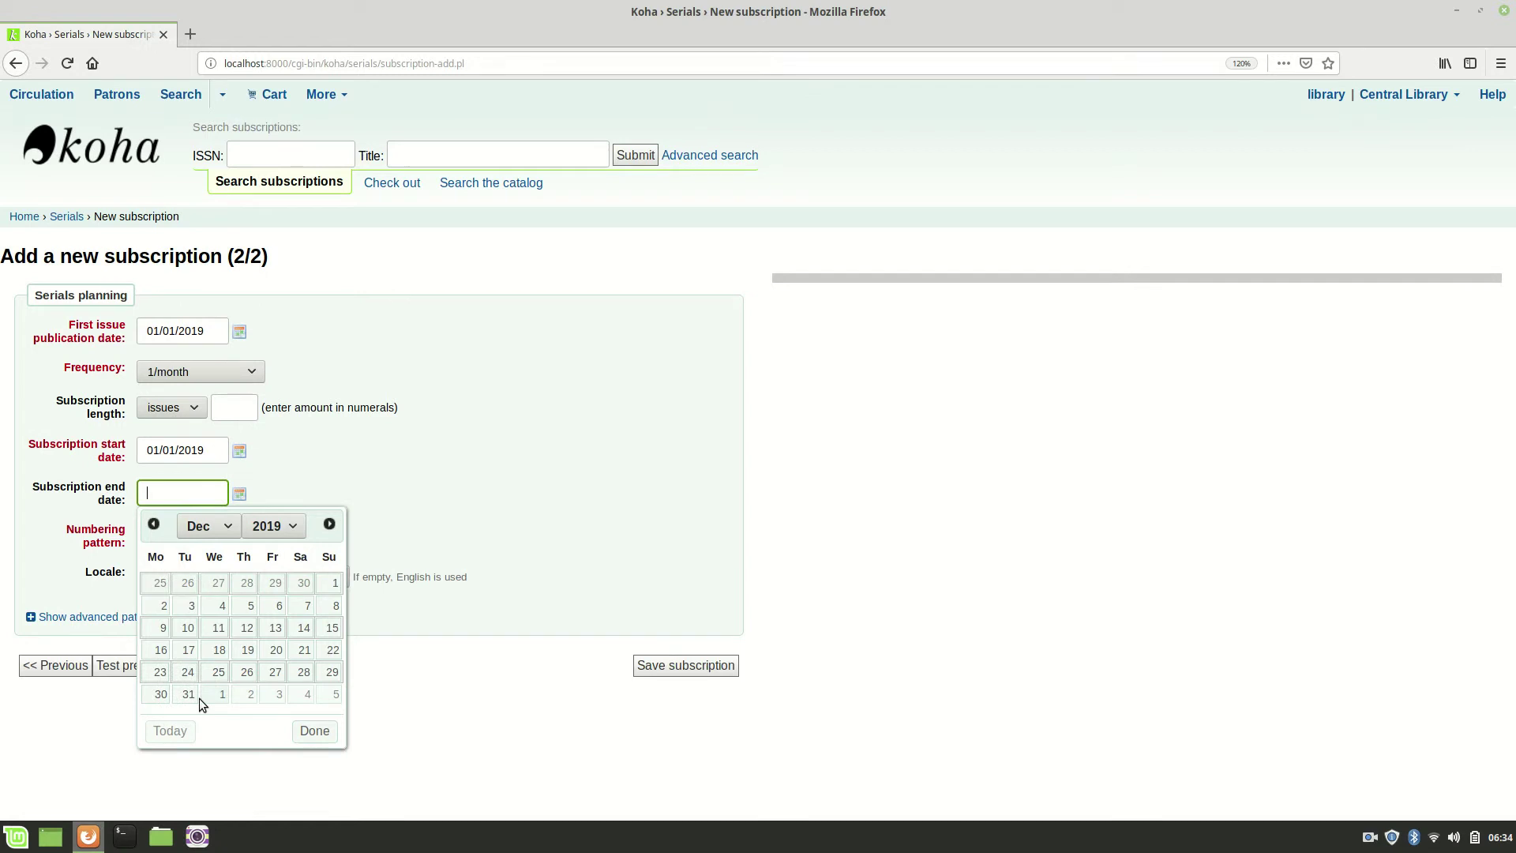
click(189, 698)
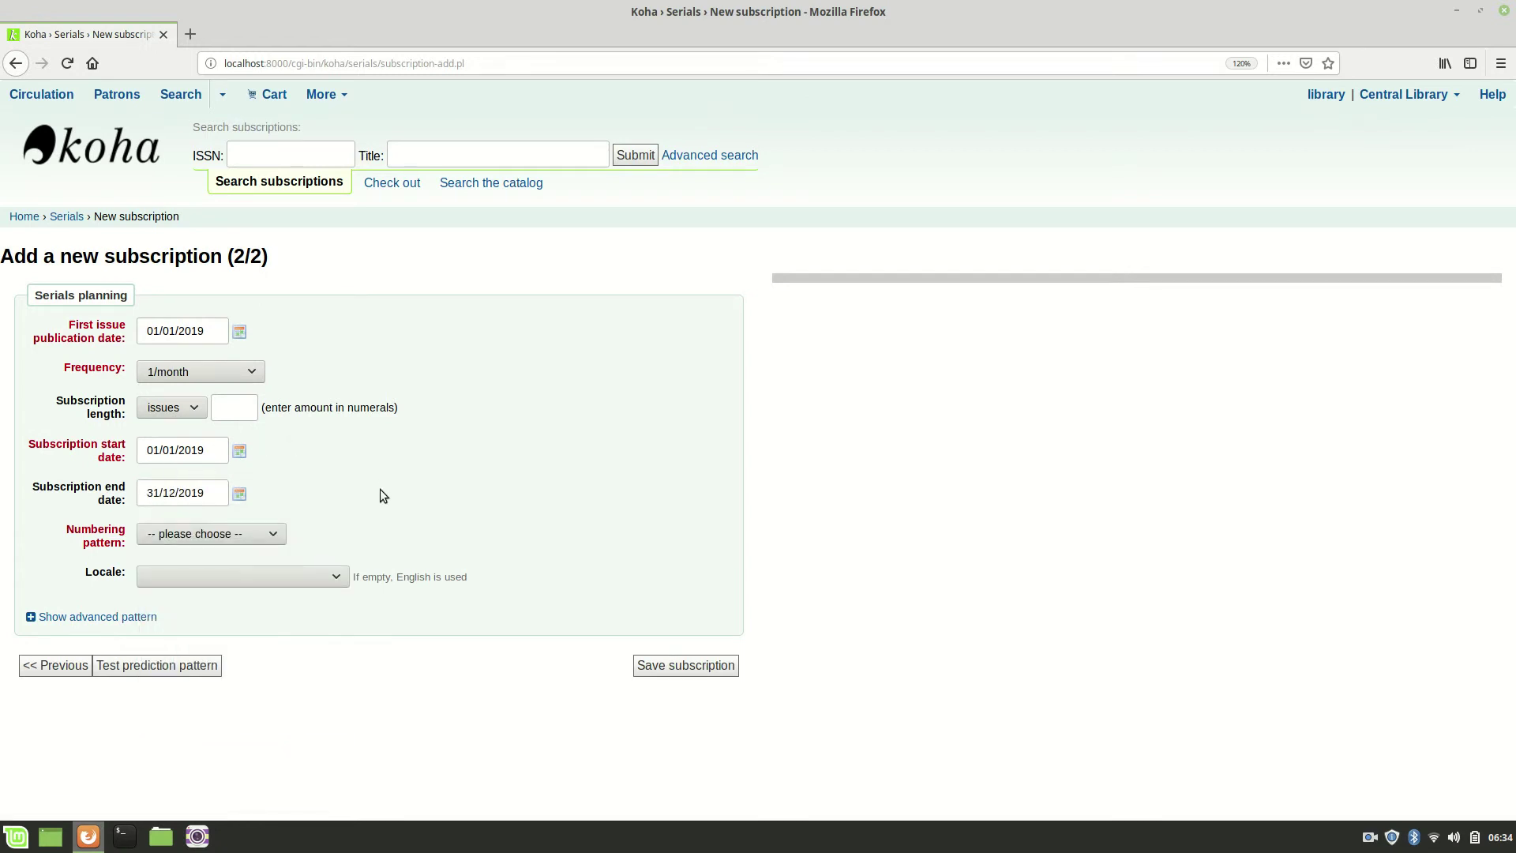
Choose the "Volume, Number" numbering pattern, beginning with volume 32 and number 1, and set the number's inner counter to 12
click(263, 532)
click(231, 636)
scroll(464, 523, down, 1)
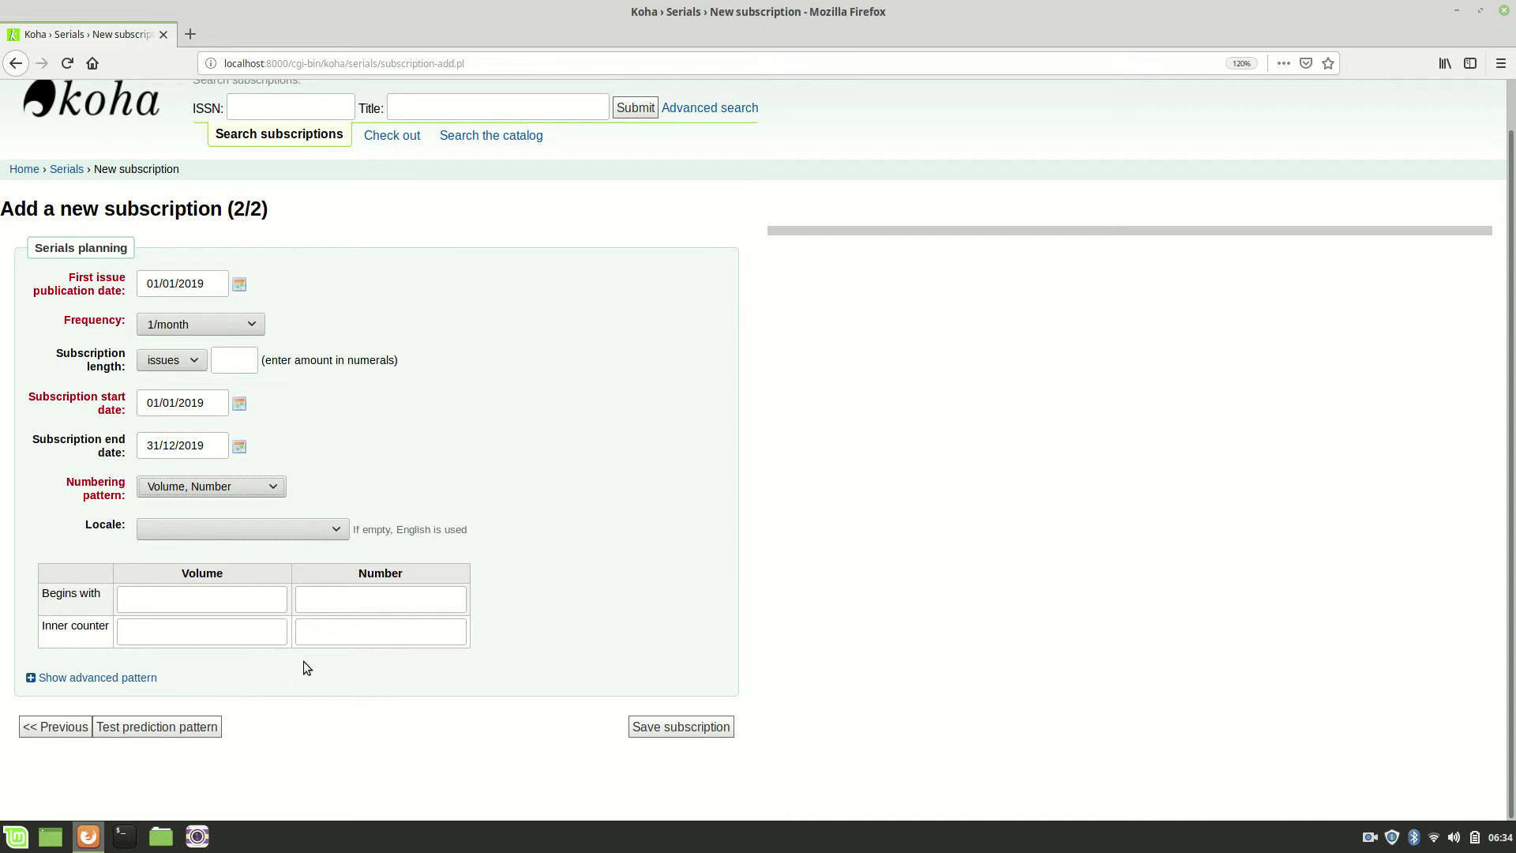
click(242, 596)
text(32)
click(394, 604)
text(1)
click(386, 641)
text(12)
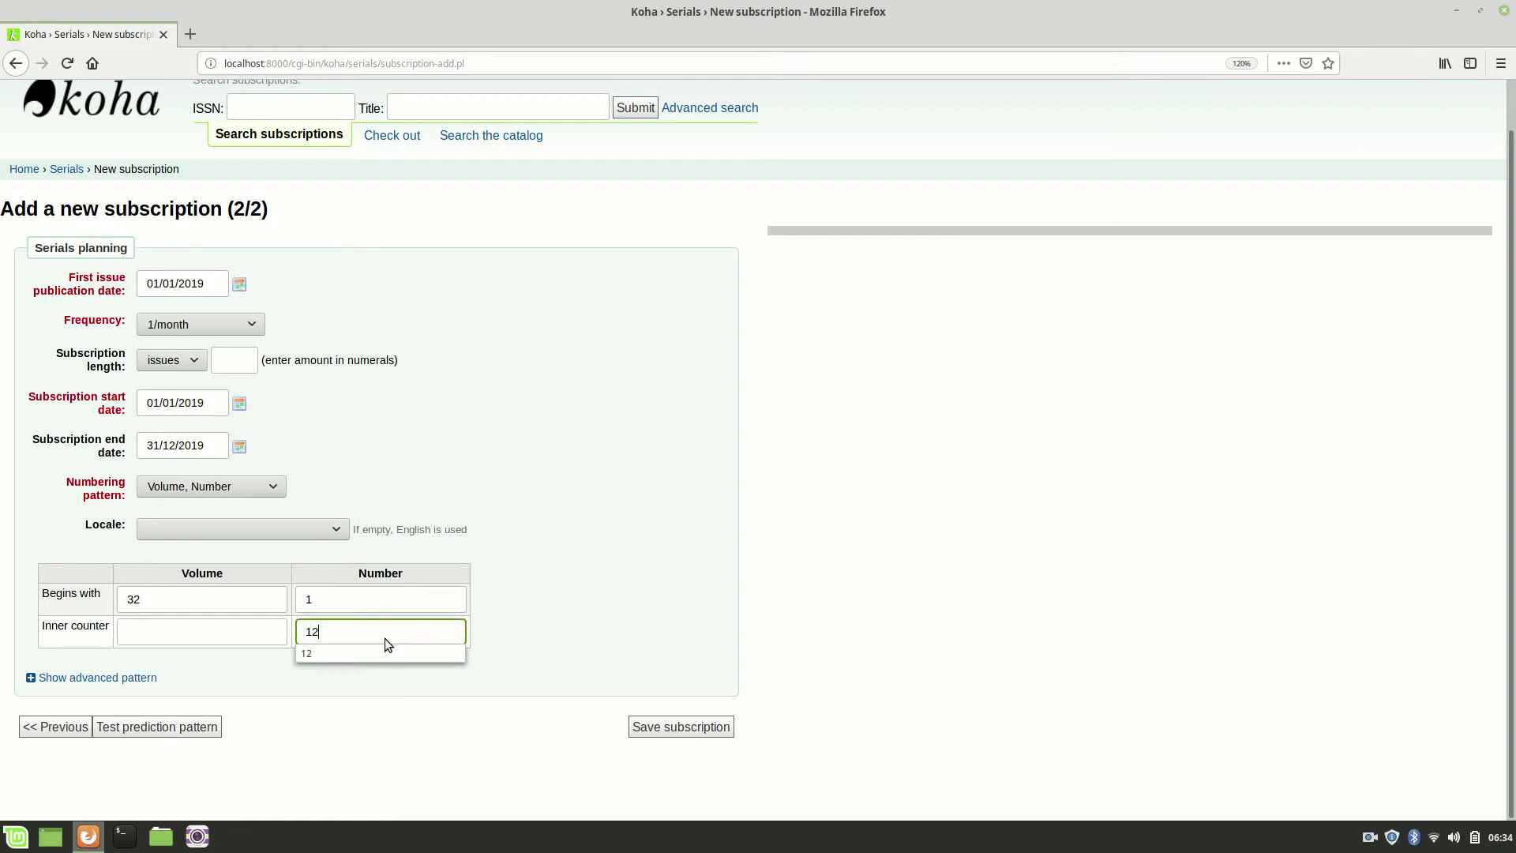
click(466, 700)
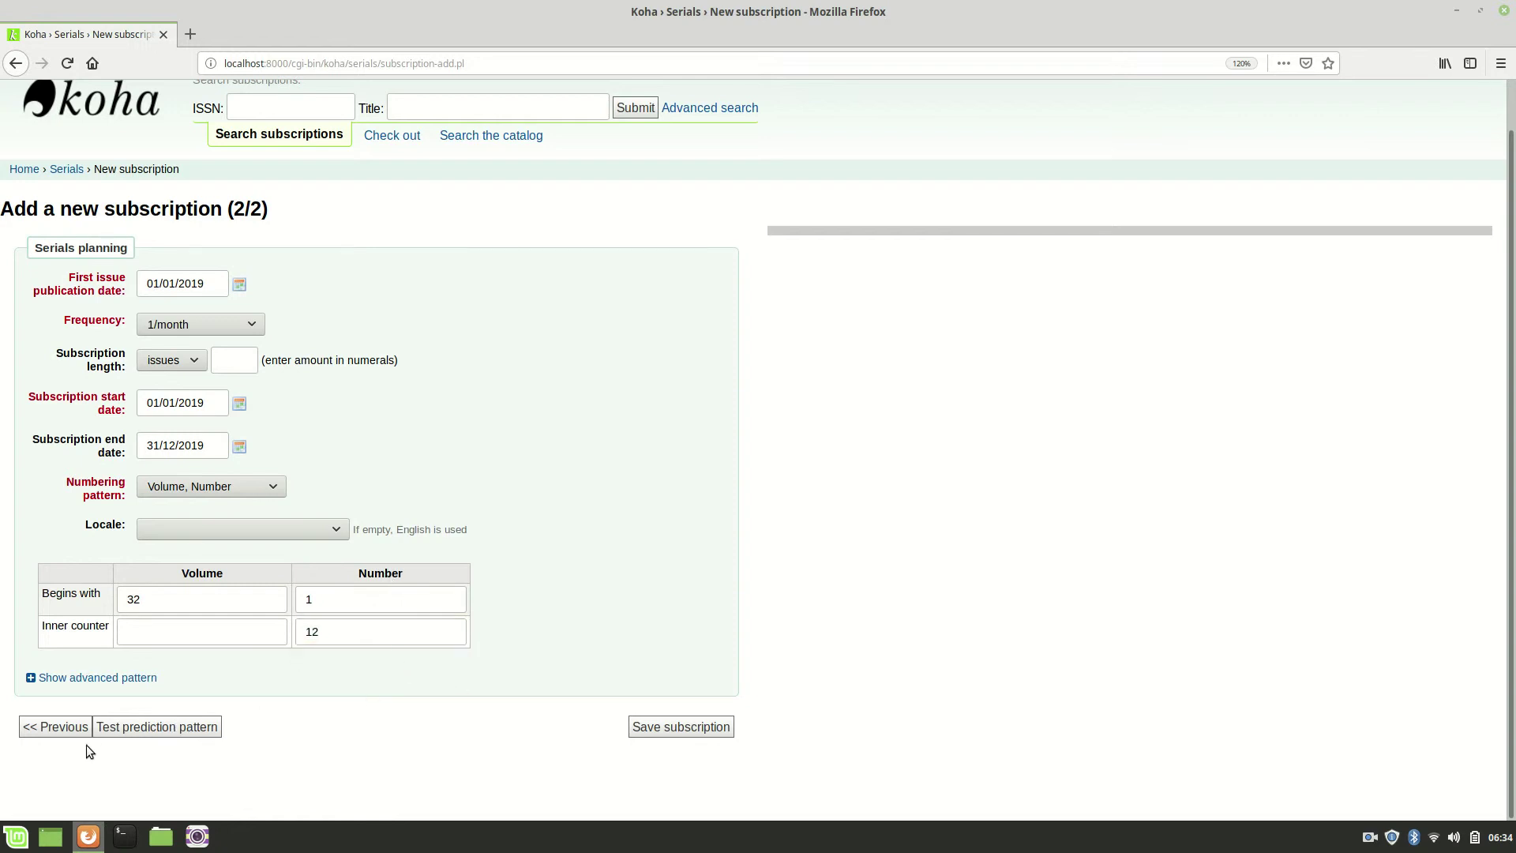
Test the prediction pattern for the planned issues and save the subscription
click(179, 736)
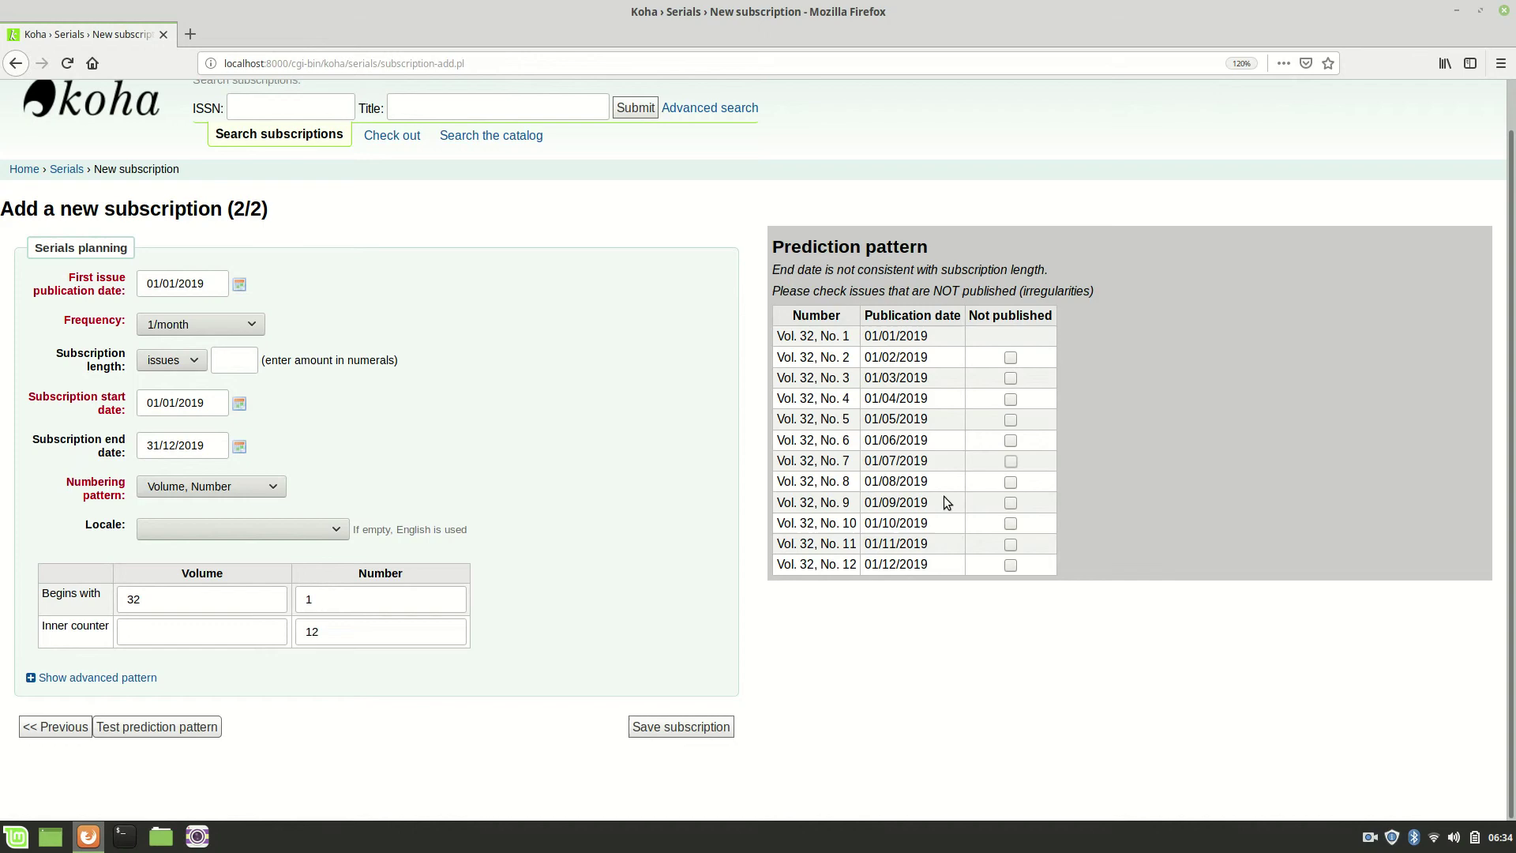
click(695, 729)
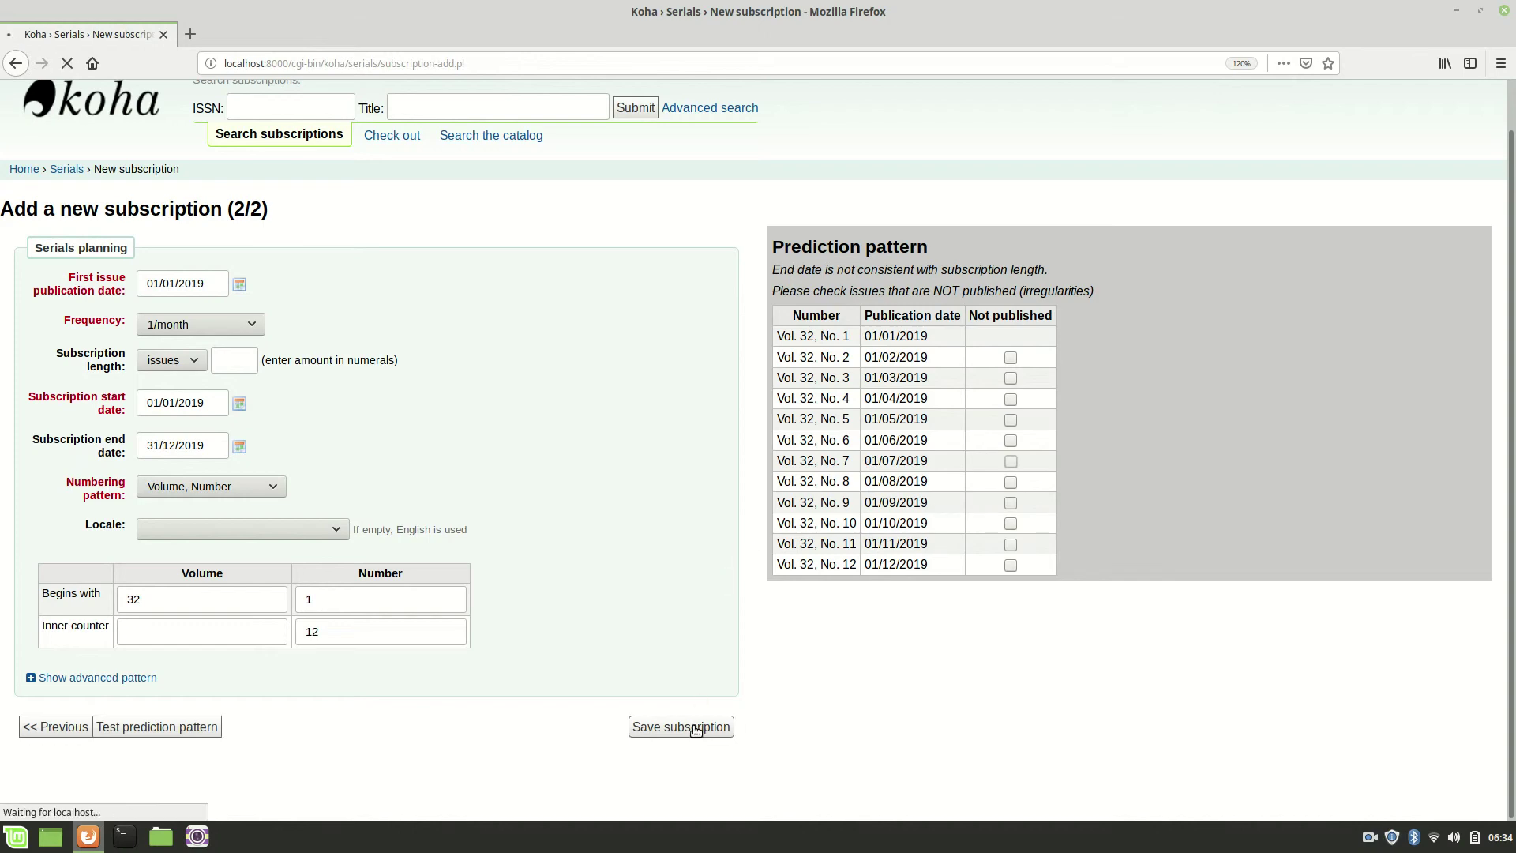